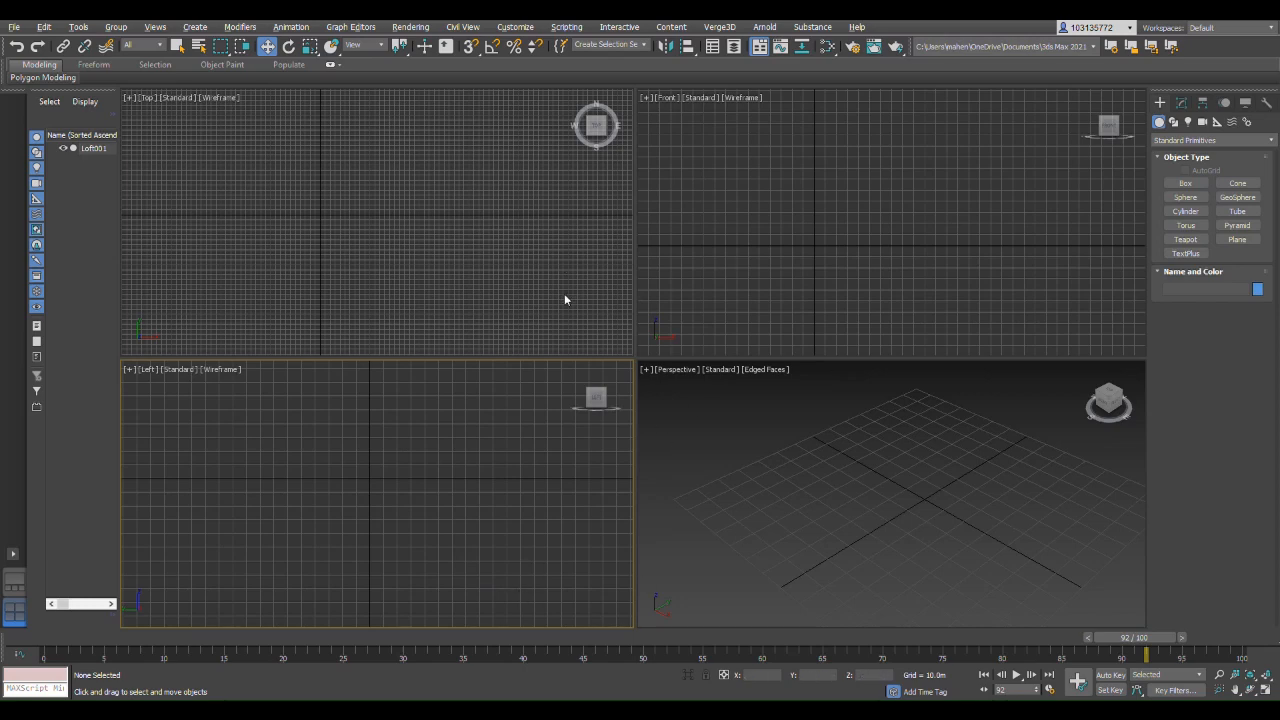
Maximize the Perspective viewport and draw a plane about 62 m long and 65 m wide on the grid.
left_click(656, 378)
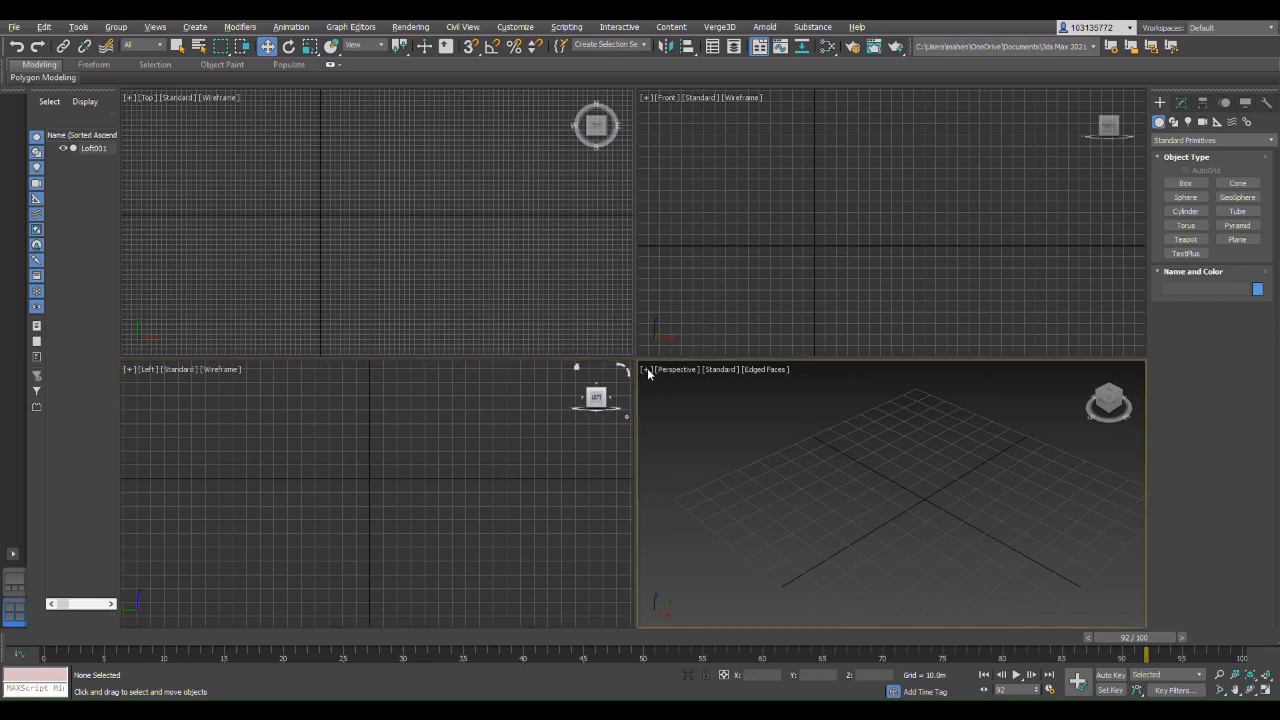
key("alt+w")
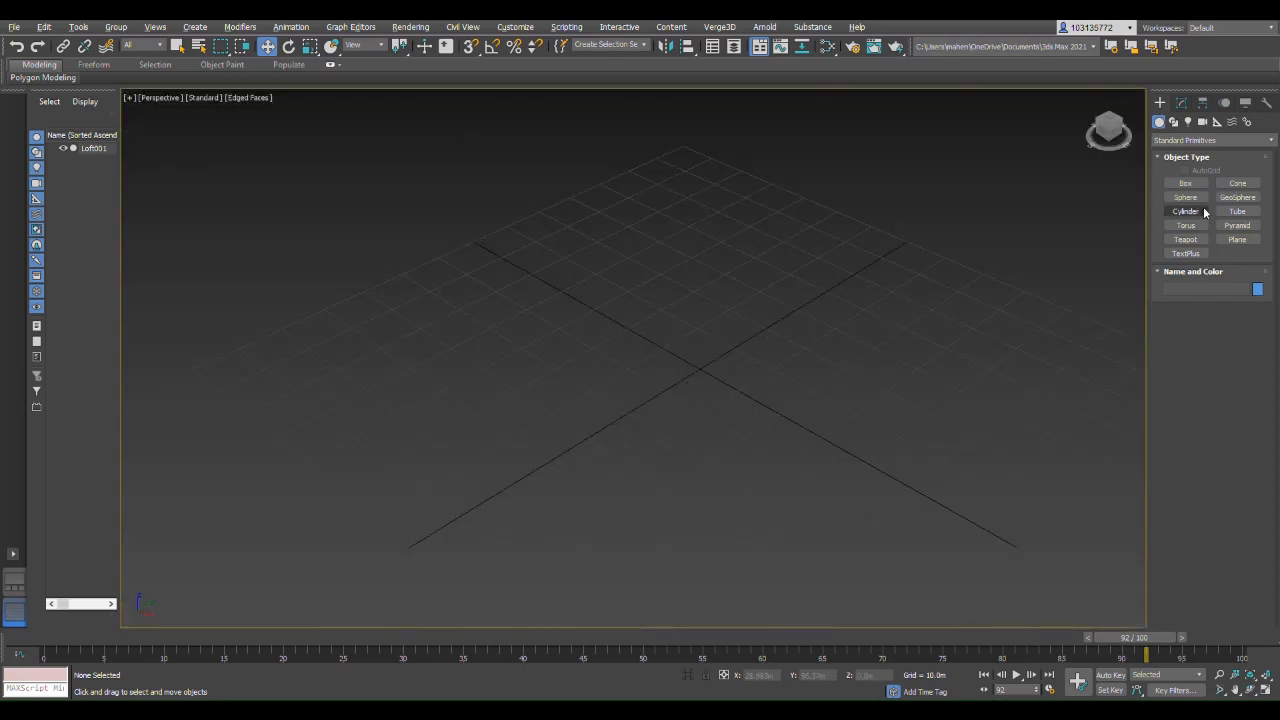
left_click(1237, 240)
left_click_drag(531, 374, 986, 395)
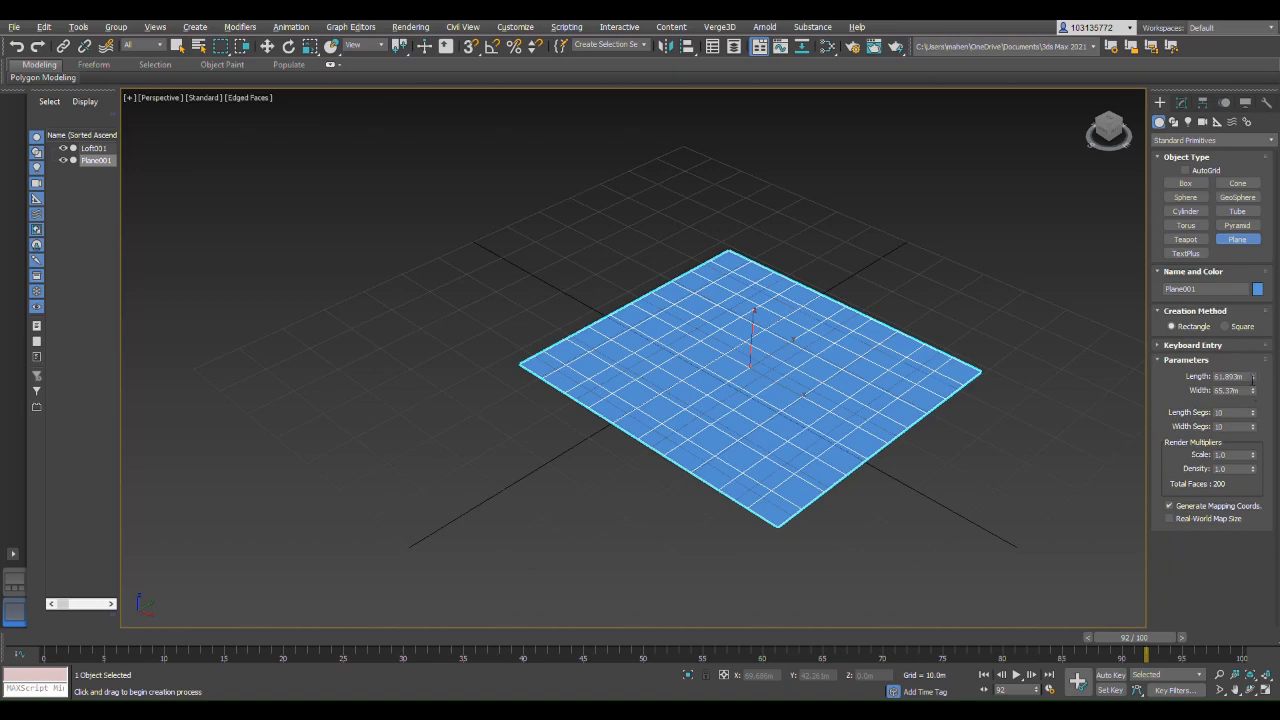
Set the plane's length and width to 100 m each.
double_click(1229, 376)
type("131")
key("Return")
double_click(1247, 391)
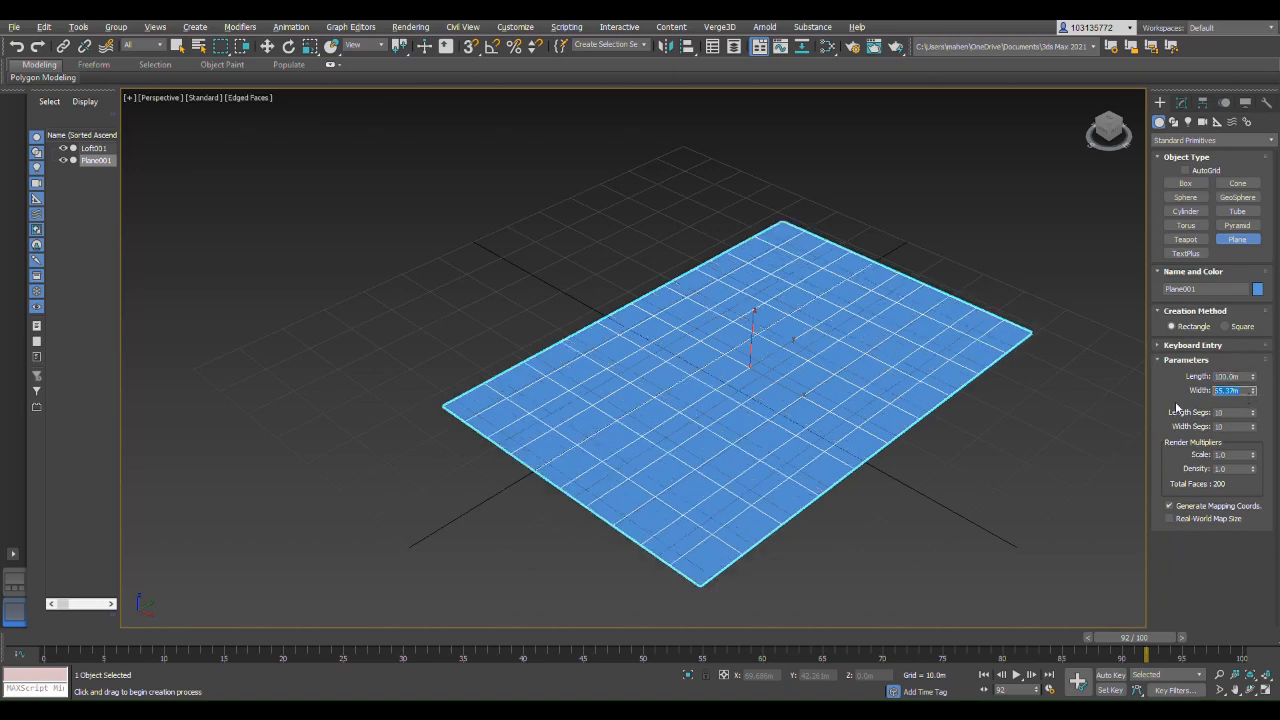
type("100")
key("Return")
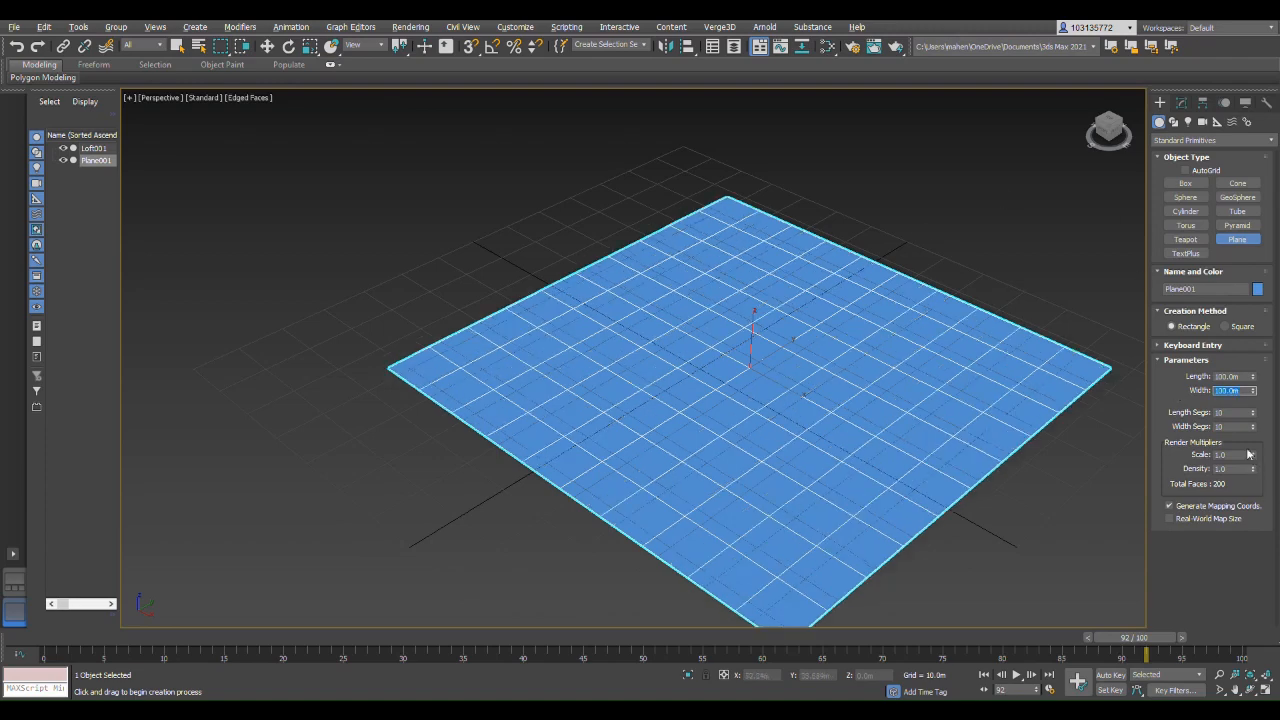
Set the plane's length and width segments to 25 each.
double_click(1236, 413)
type("25")
key("Return")
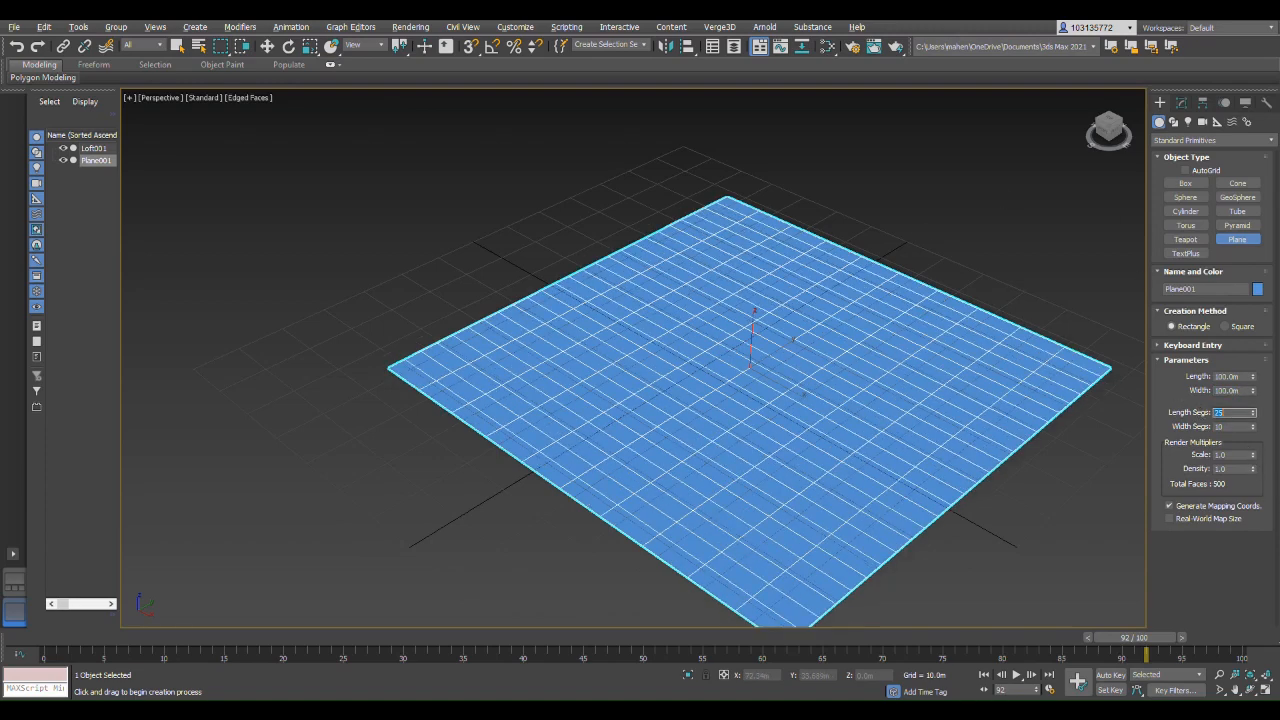
double_click(1226, 427)
scroll(490, 235, "down", 2)
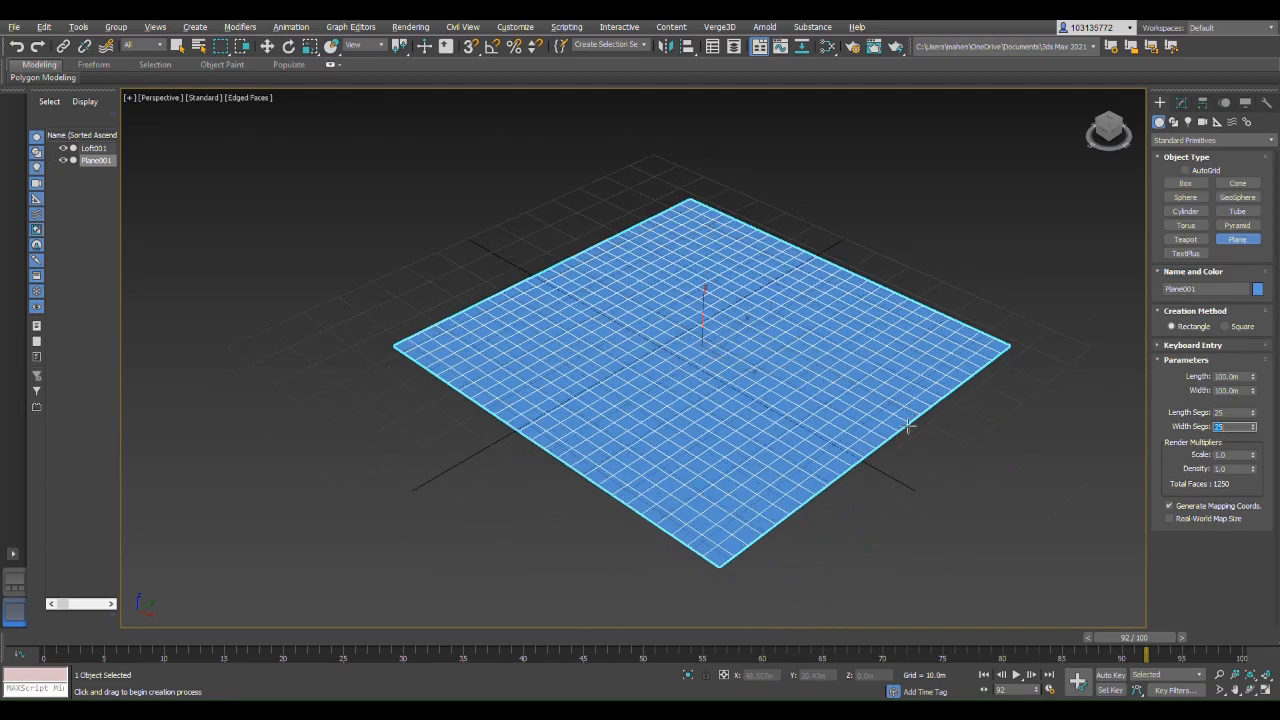
scroll(909, 428, "up", 3)
scroll(716, 397, "down", 1)
scroll(560, 398, "up", 2)
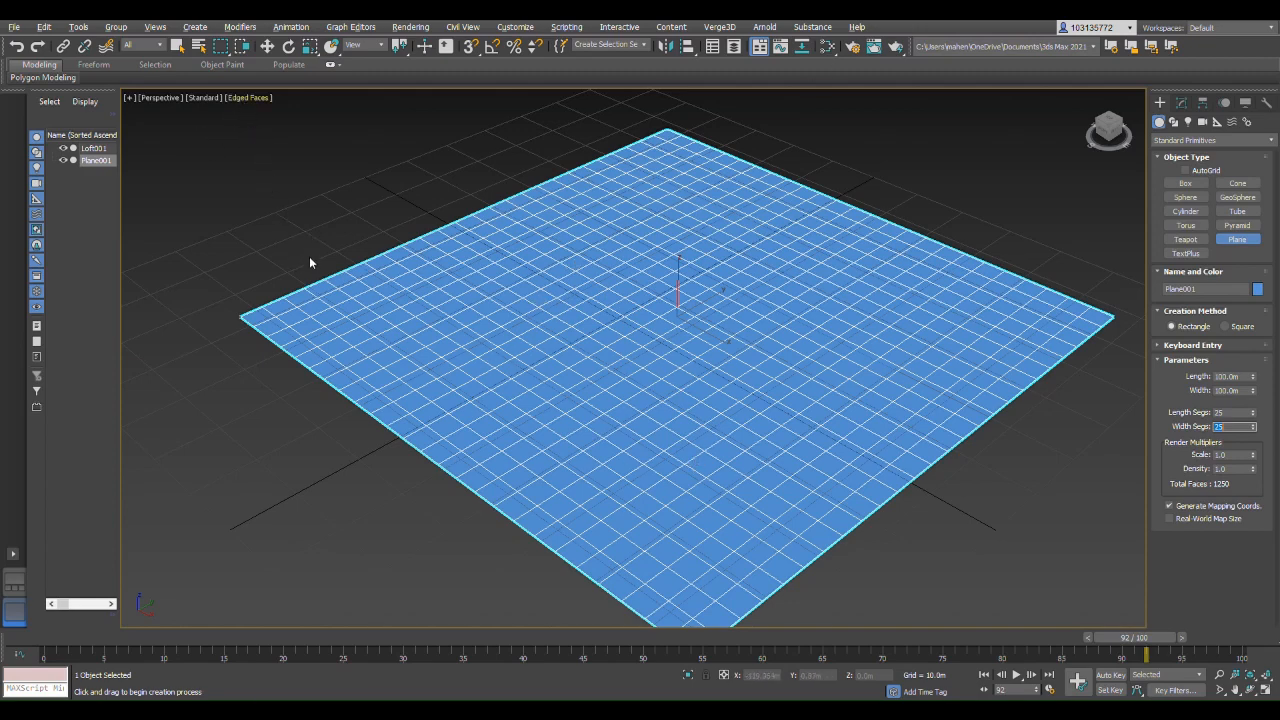
left_click(286, 157)
scroll(558, 232, "down", 2)
scroll(806, 413, "up", 2)
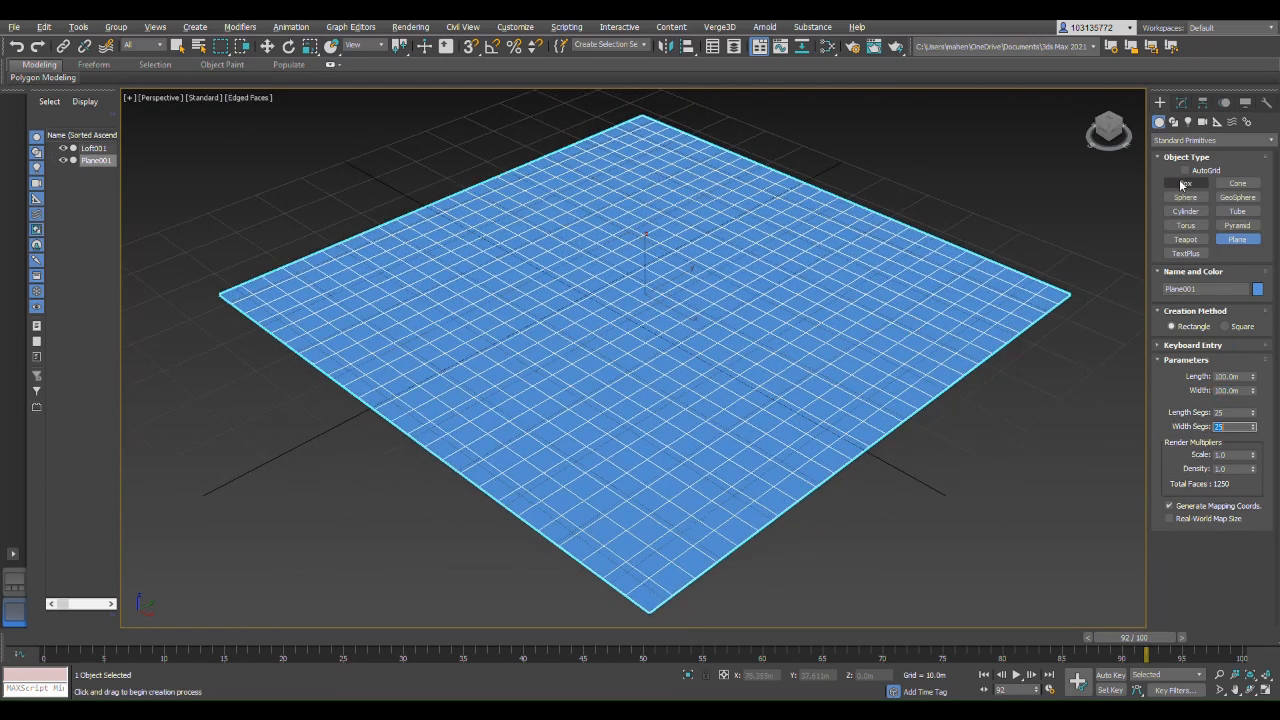
Add an Edit Poly modifier to the plane.
left_click(1181, 102)
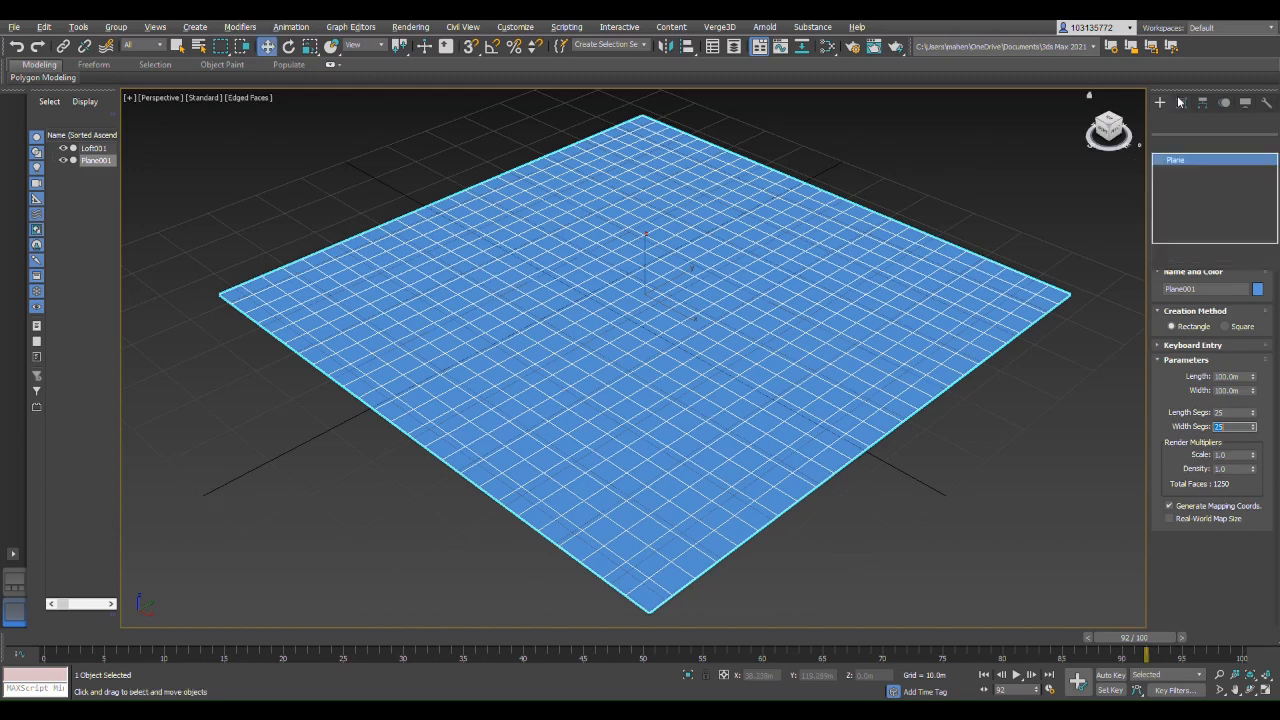
left_click(1191, 143)
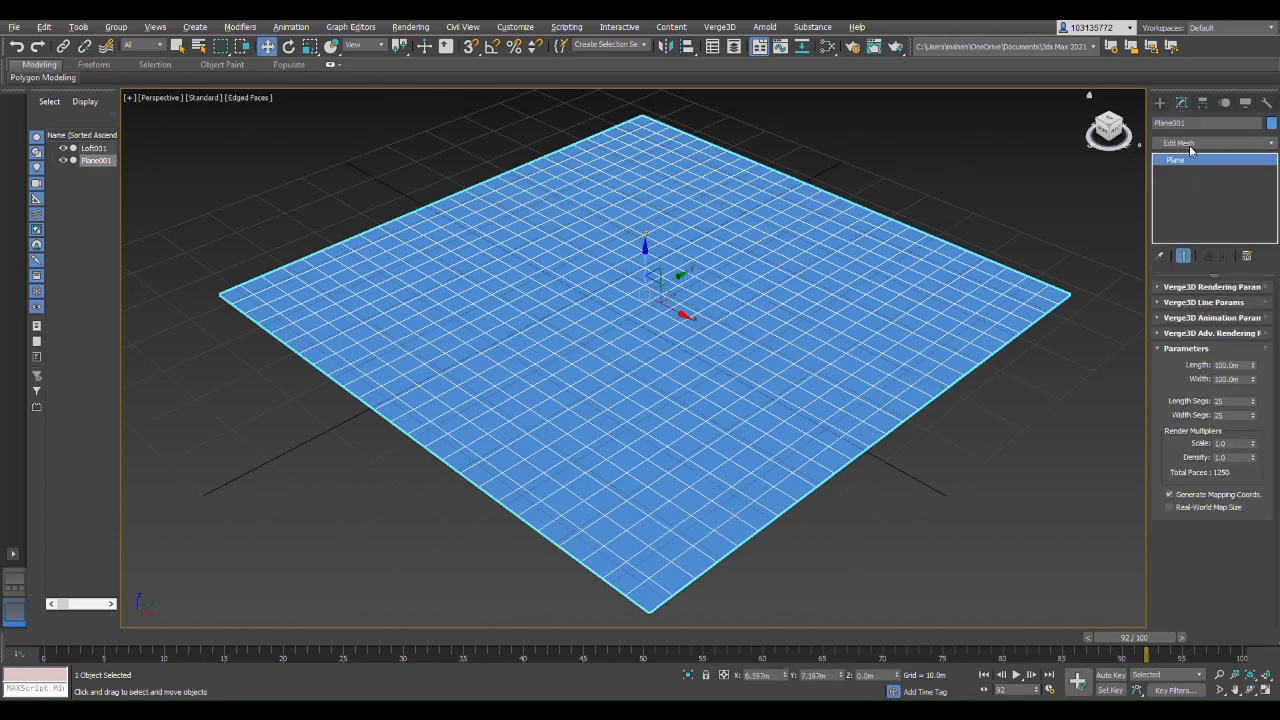
left_click(1198, 187)
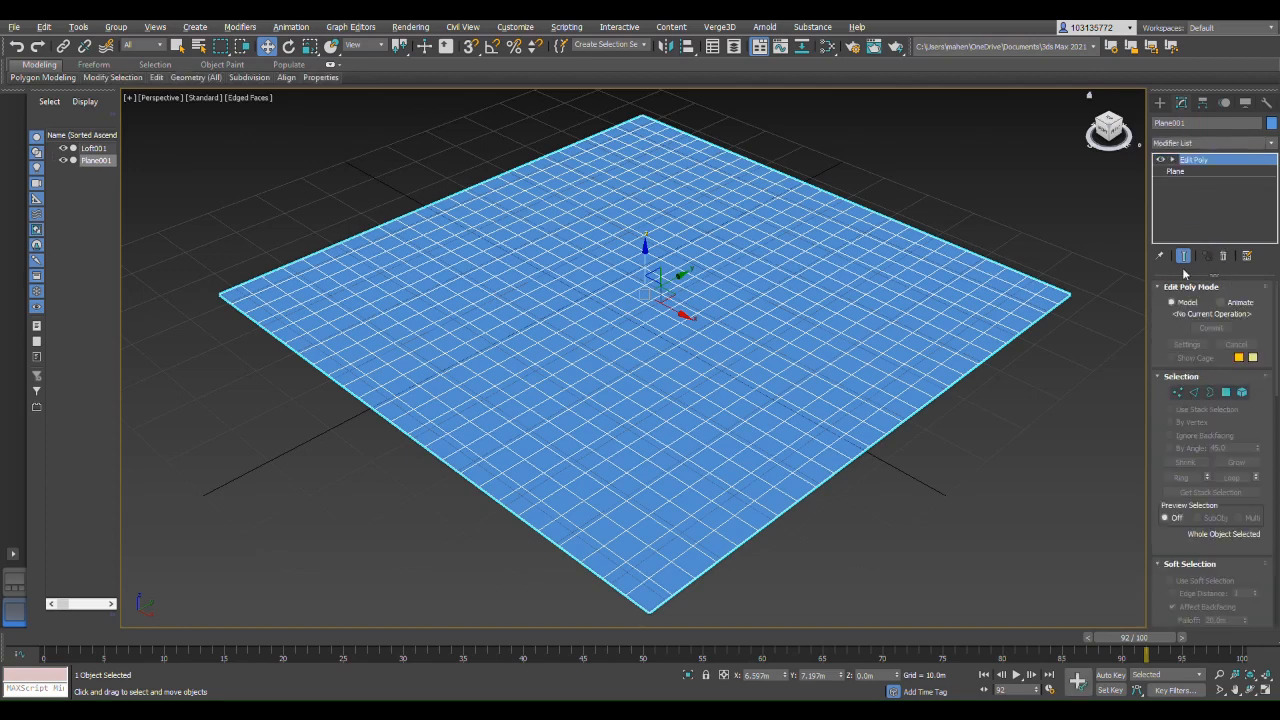
At vertex level, select several single vertices near the plane's centre one after another, and move the last one slightly.
left_click(1180, 393)
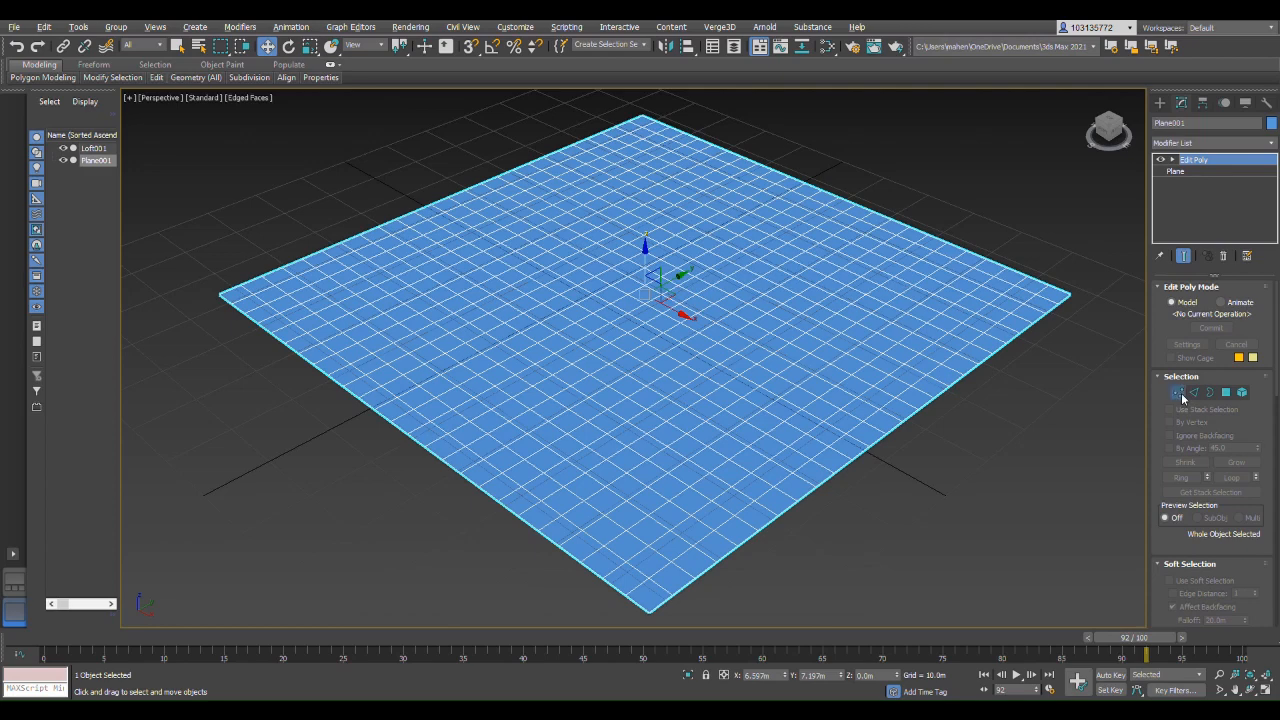
left_click(664, 318)
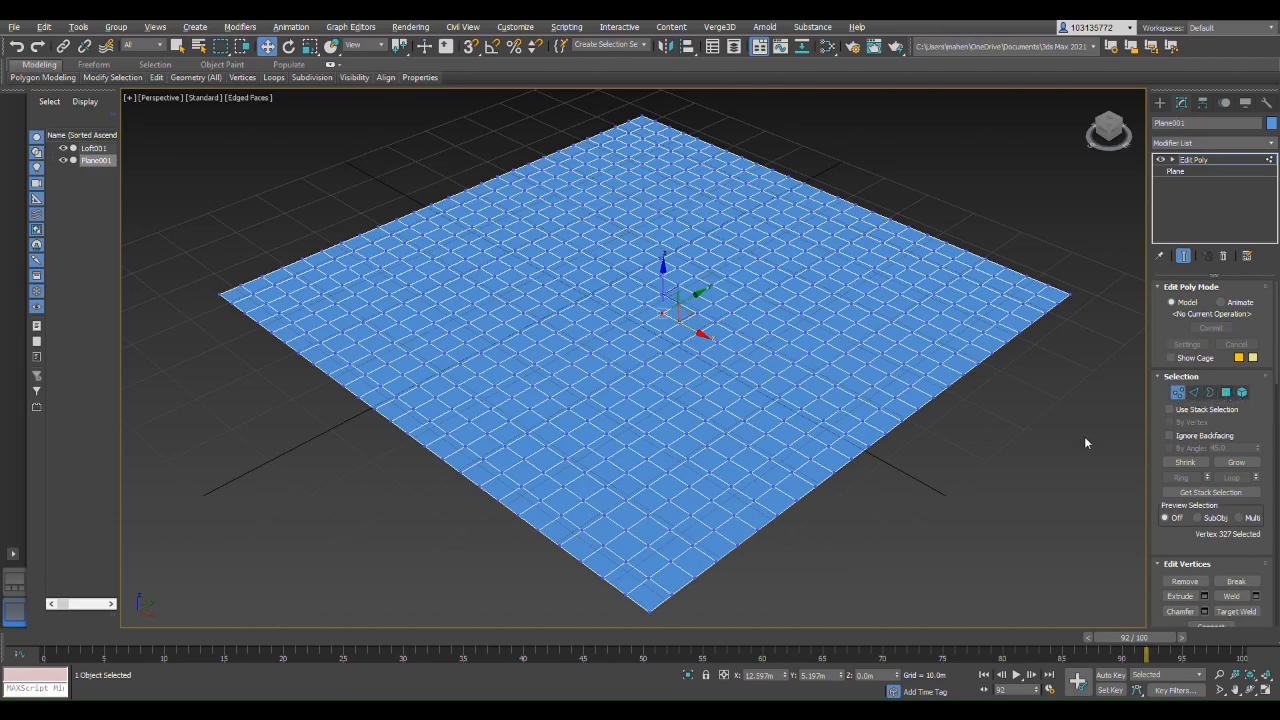
left_click(614, 328)
left_click(652, 327)
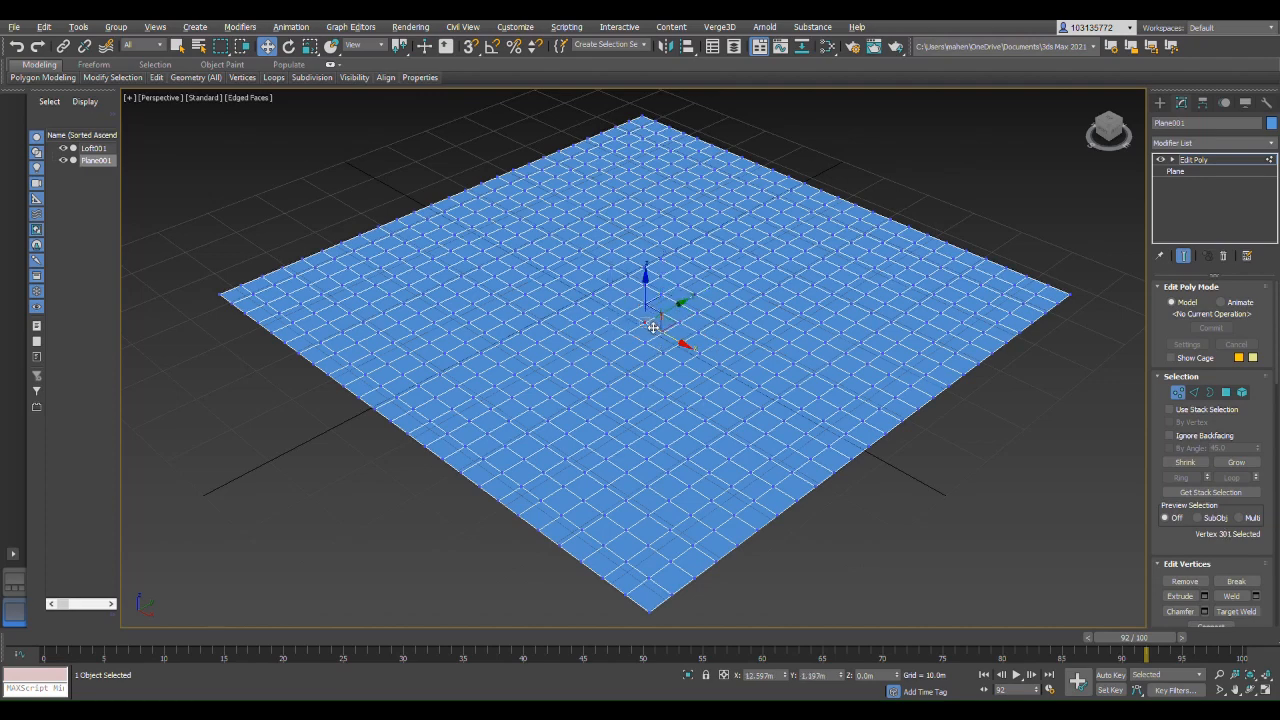
left_click(594, 316)
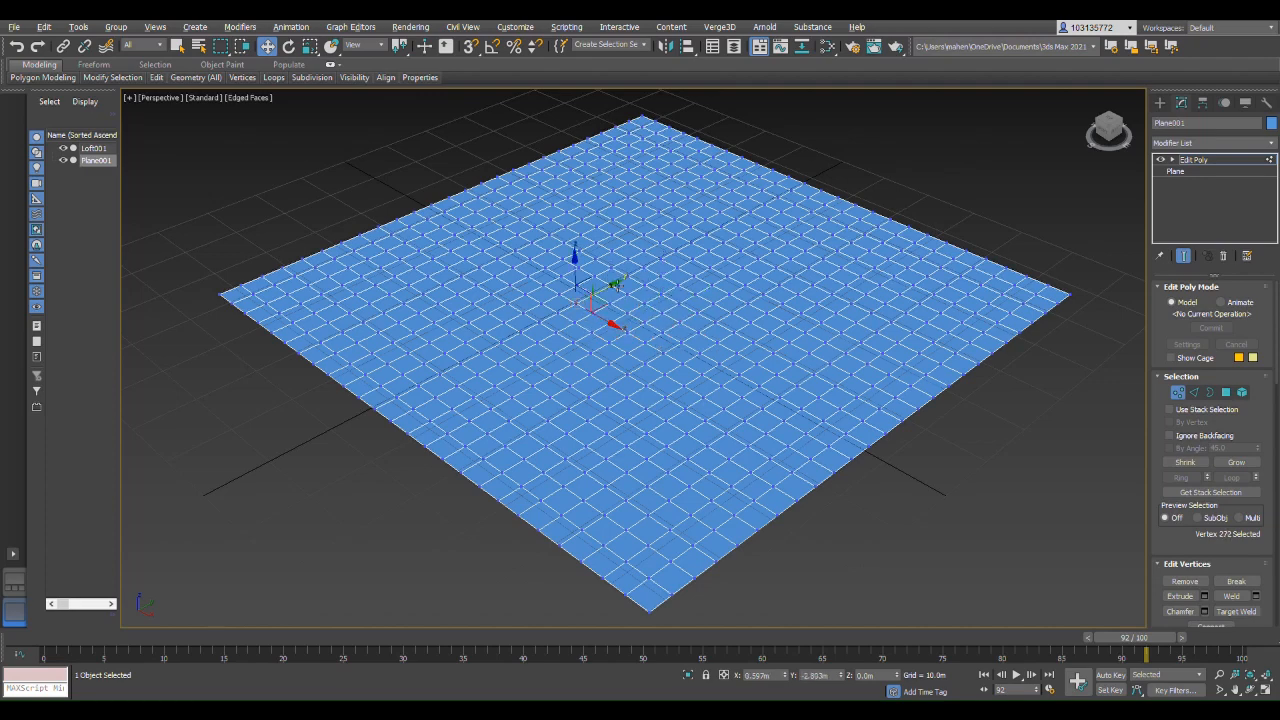
left_click(648, 238)
left_click_drag(651, 234, 692, 246)
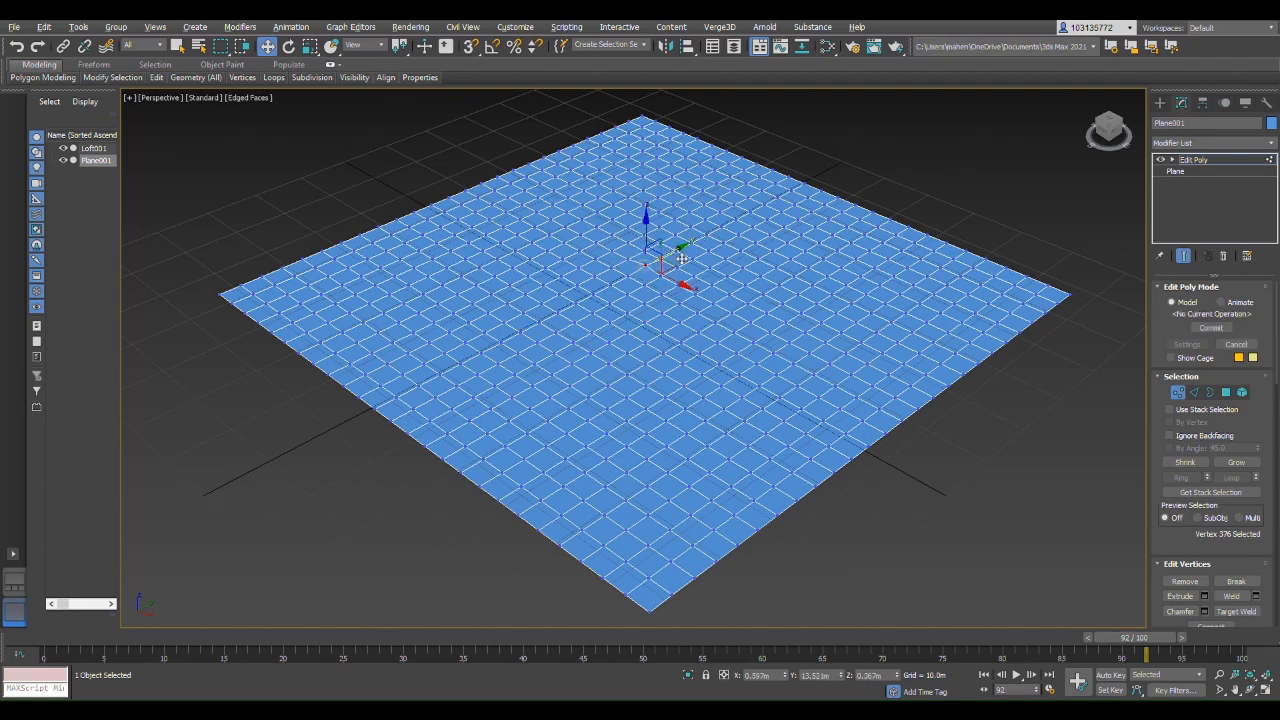
Switch to edge level and select single edges one after another across the plane.
left_click(1194, 392)
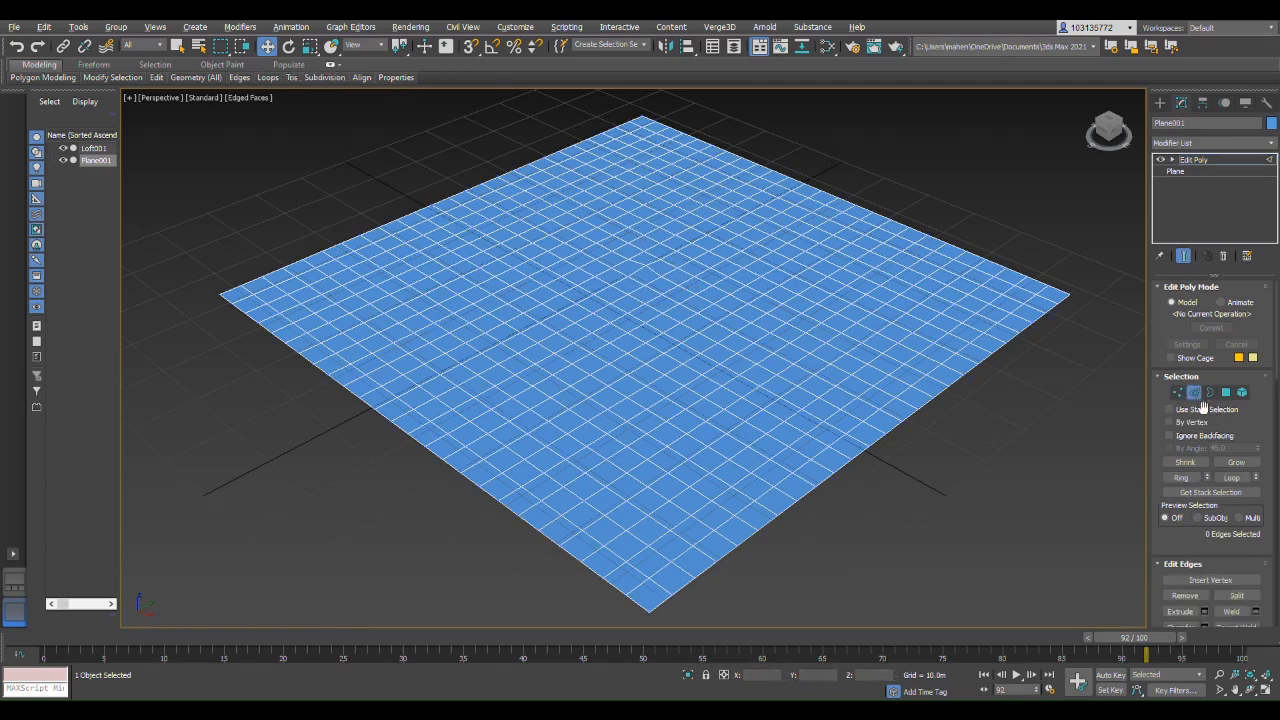
left_click(830, 196)
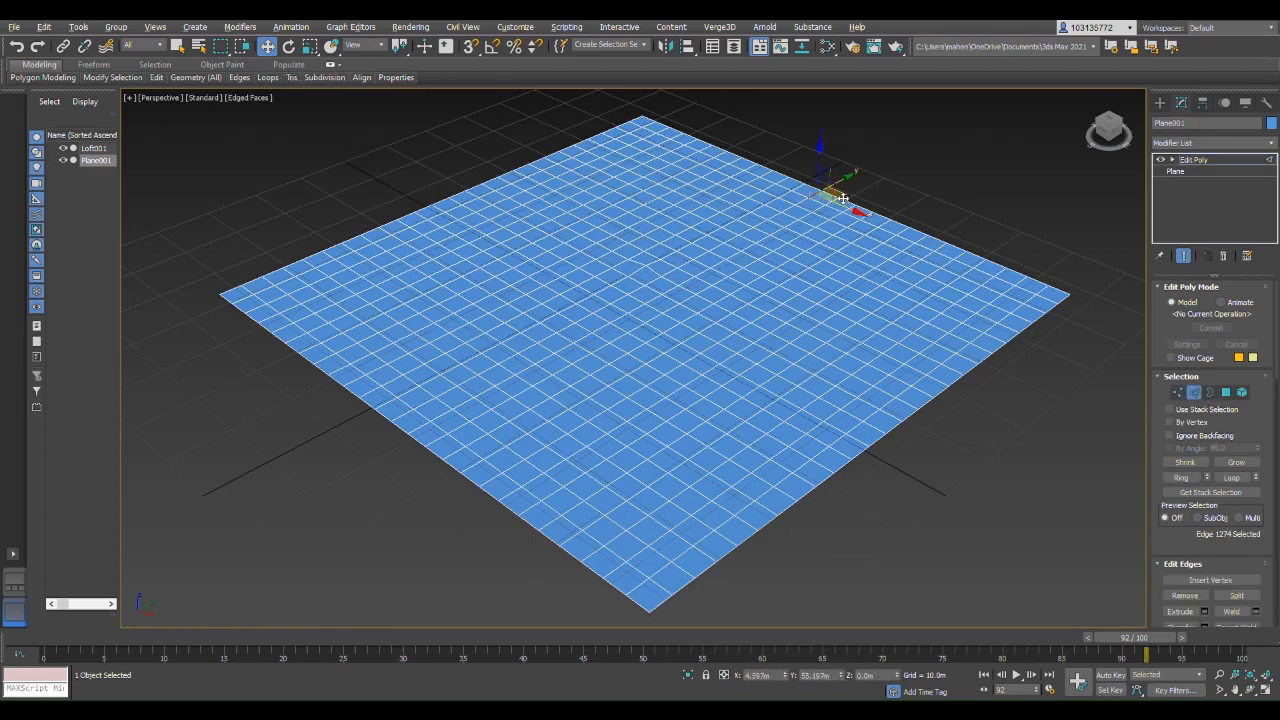
left_click(753, 262)
left_click(758, 282)
left_click(745, 312)
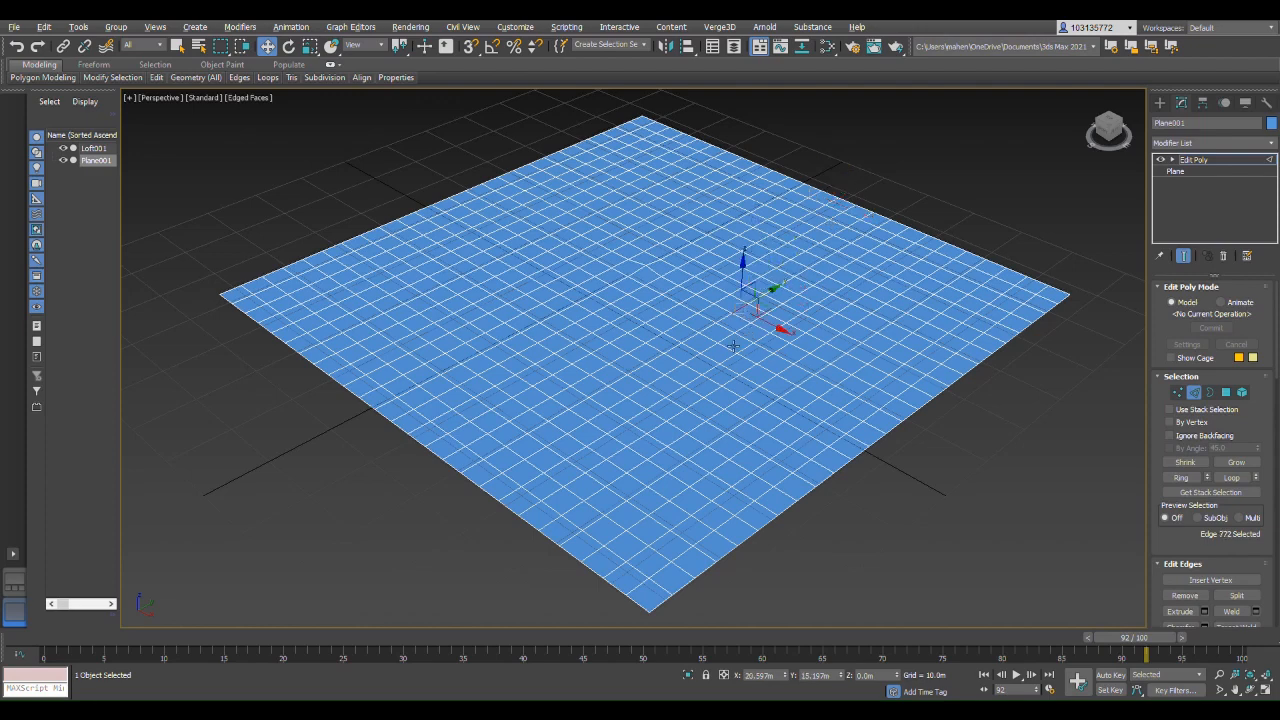
left_click(728, 352)
left_click(855, 410)
left_click(885, 391)
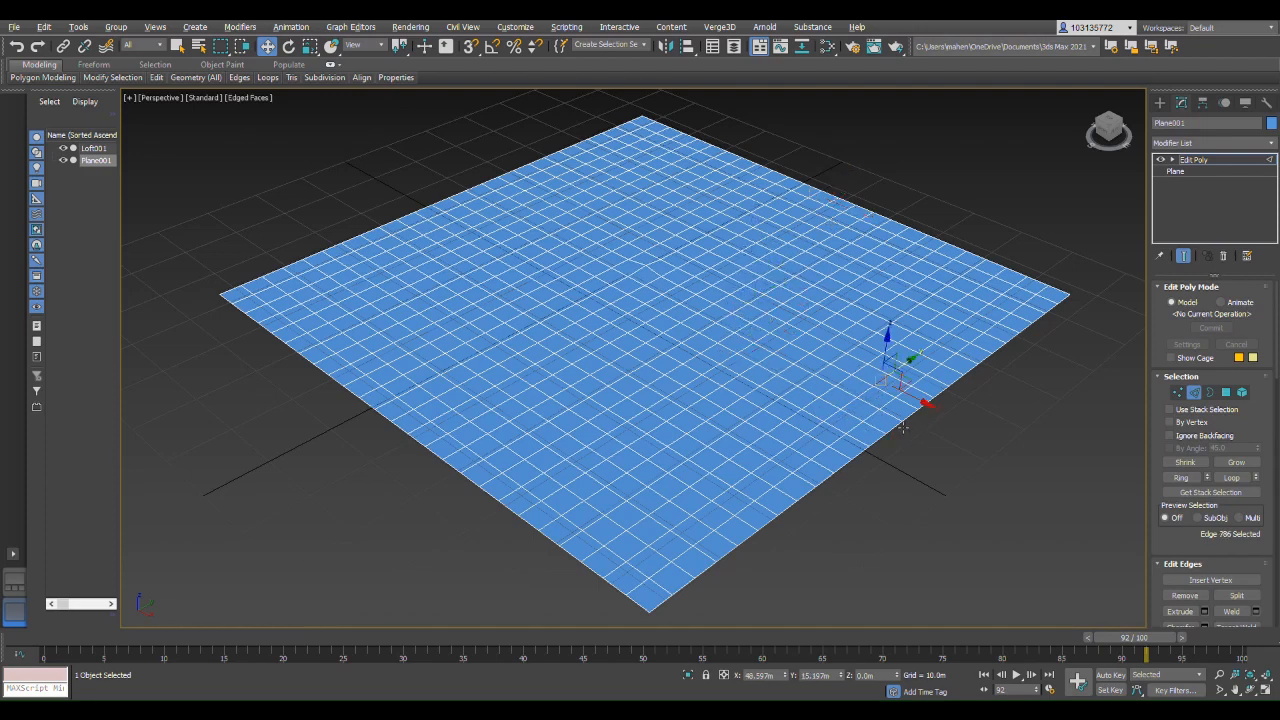
Move one border edge outward on each of three sides of the plane, to about X 60.8 m, Y 63.3 m and Y -45.5 m.
left_click(903, 427)
left_click_drag(939, 456, 963, 468)
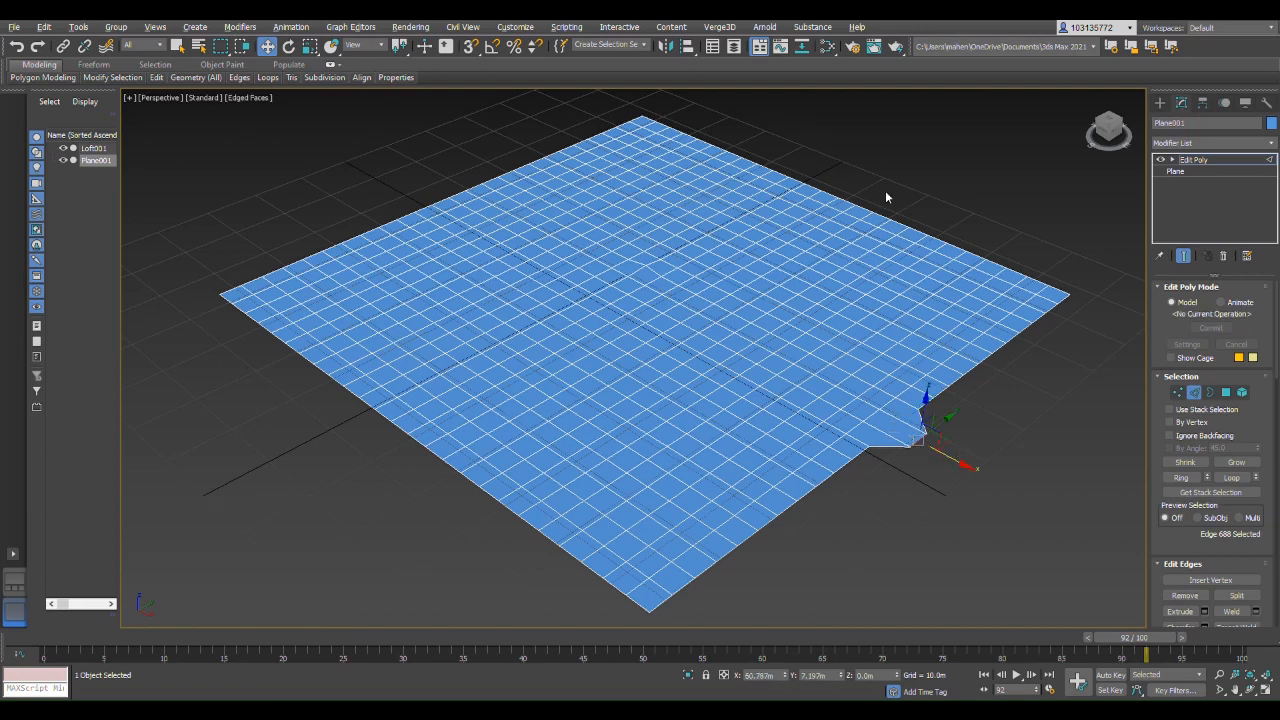
left_click(848, 204)
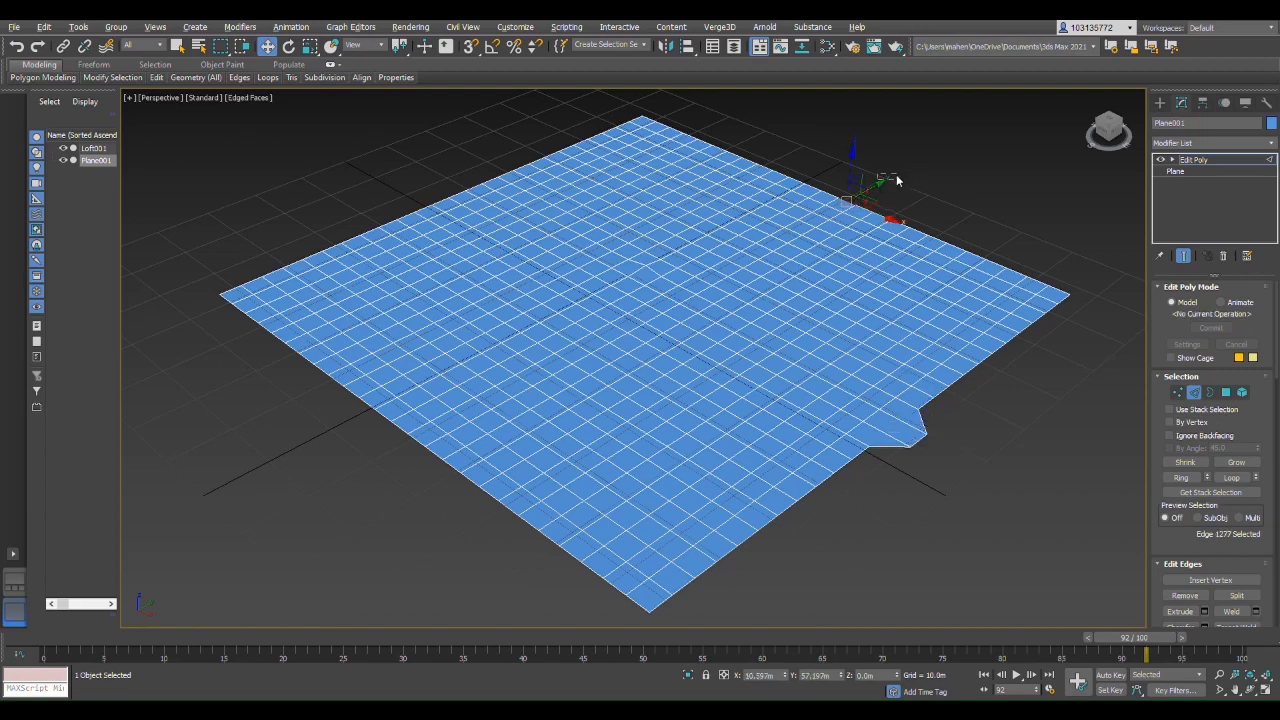
left_click(838, 214)
left_click_drag(860, 183, 882, 160)
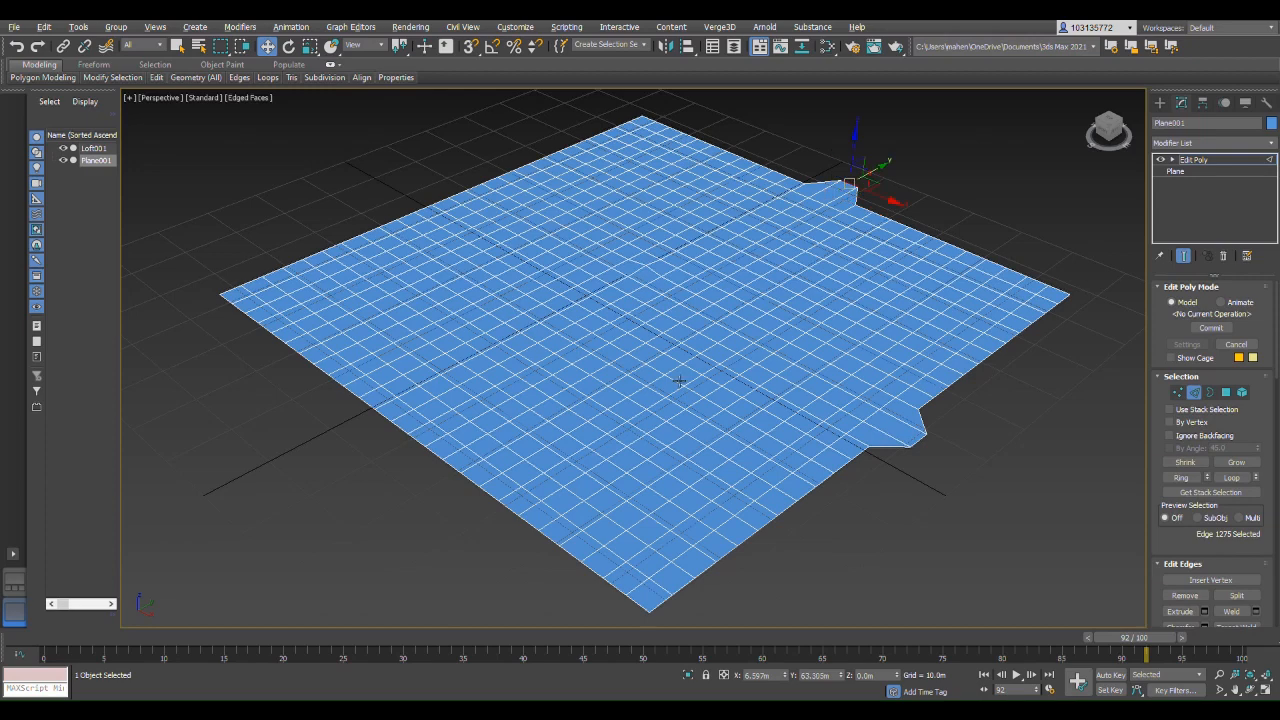
left_click(542, 528)
left_click_drag(573, 503, 557, 514)
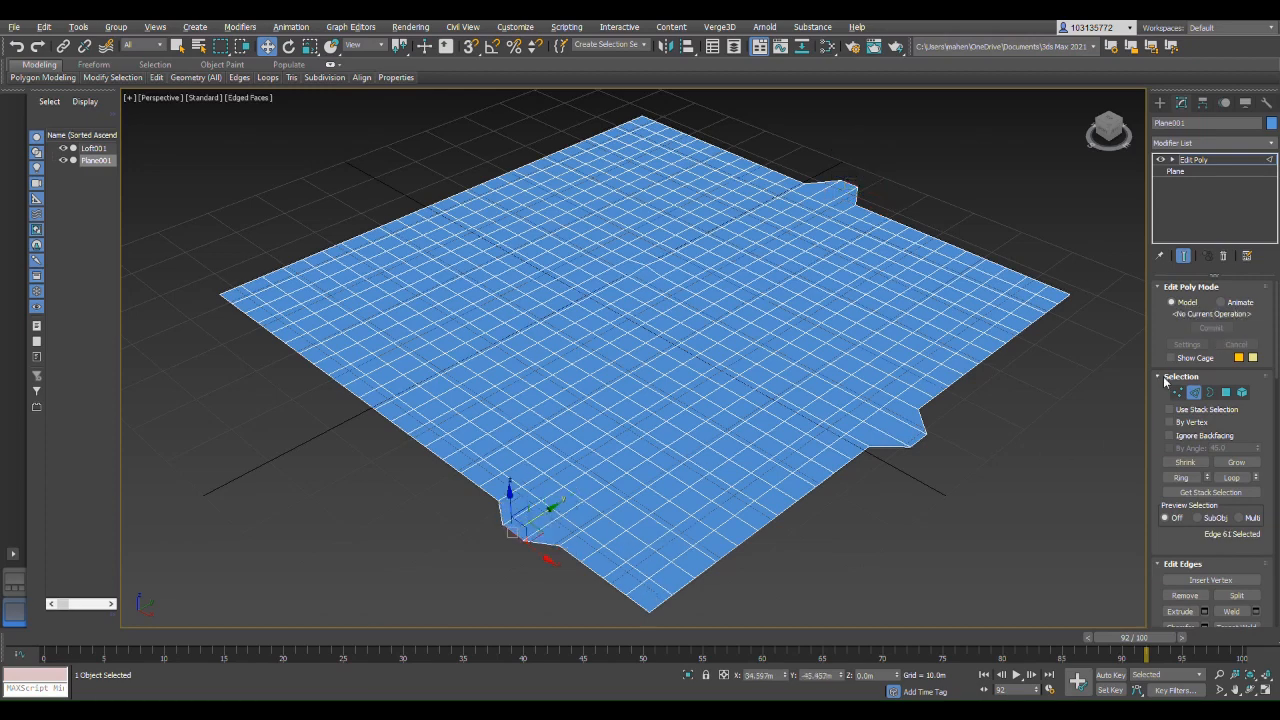
Select a path of connected edges with point-to-point selection from an inner edge toward the near corner, and clear the selection.
left_click(552, 376)
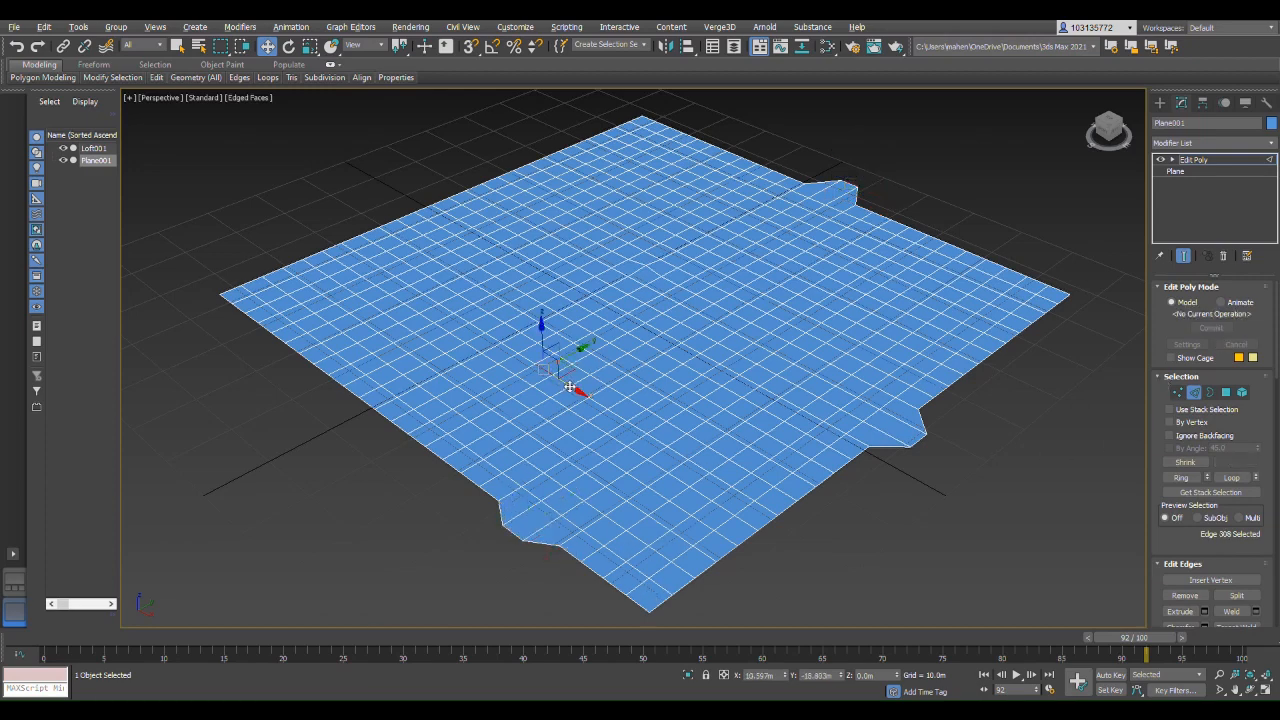
key("shift")
left_click(688, 461)
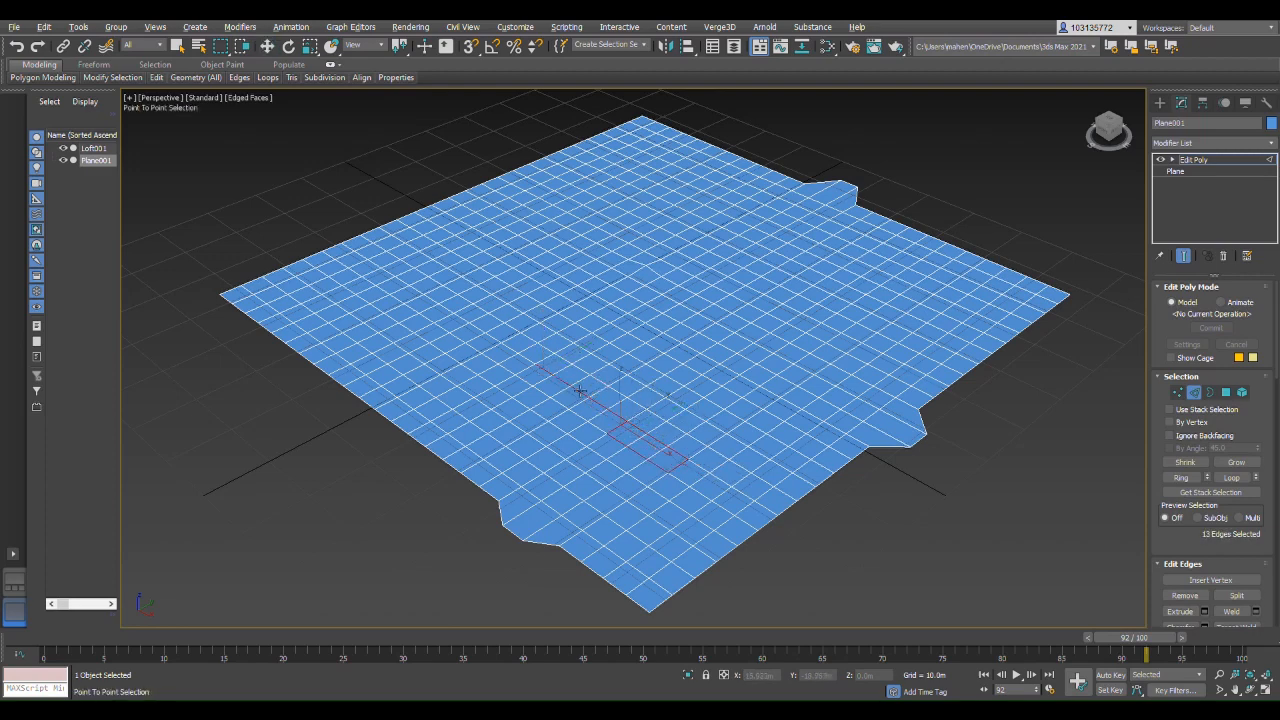
left_click(714, 485)
right_click(714, 485)
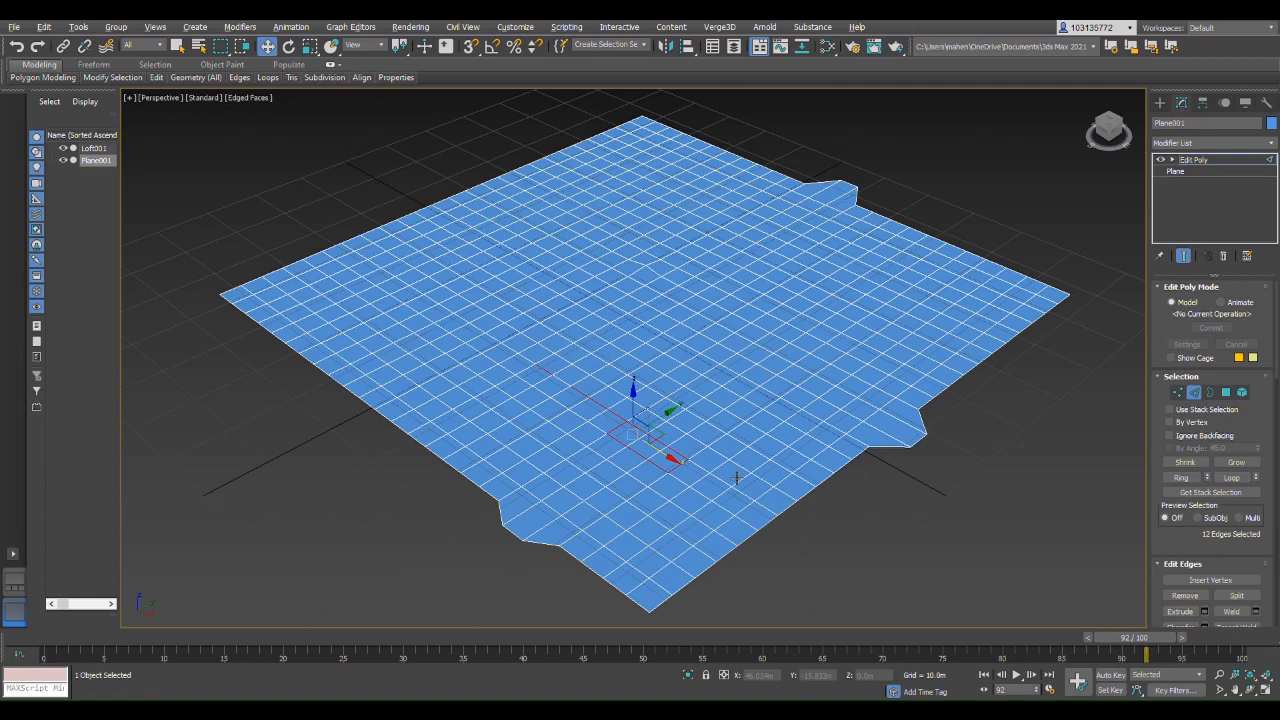
left_click(820, 553)
Extend one inner edge selection to its full loop, and another nearby edge to its full ring.
left_click(608, 410)
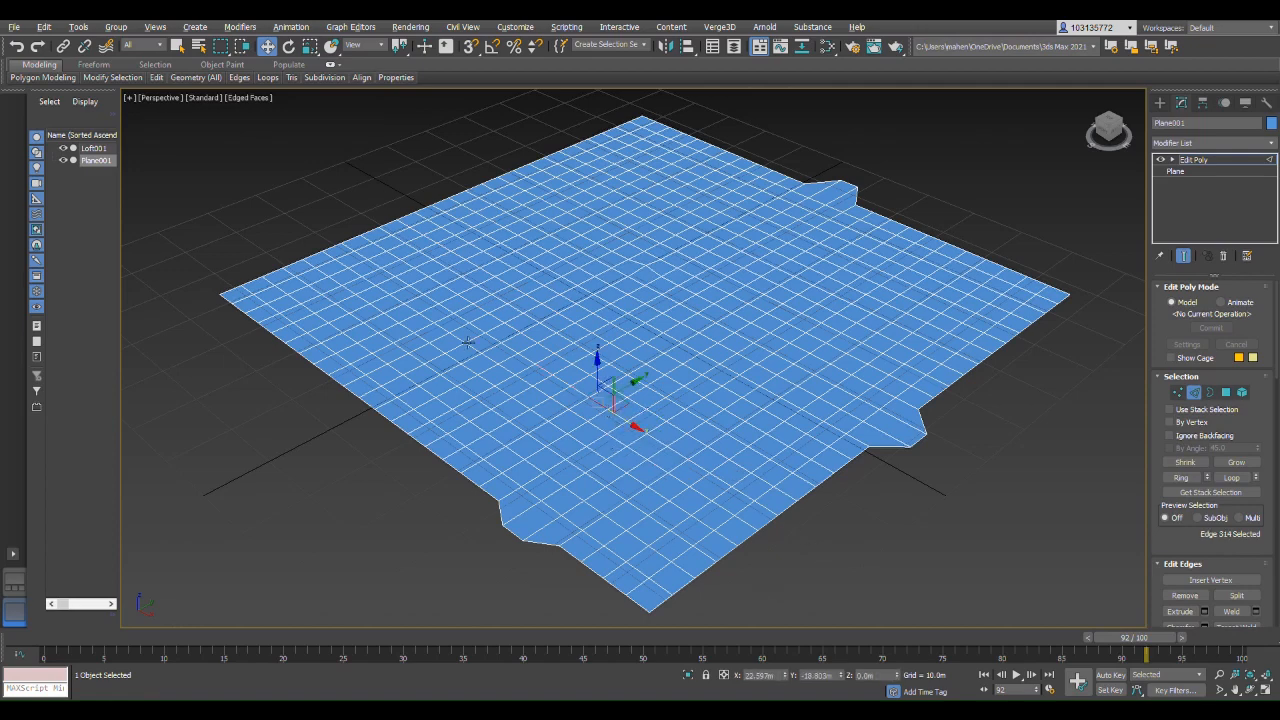
left_click(1233, 478)
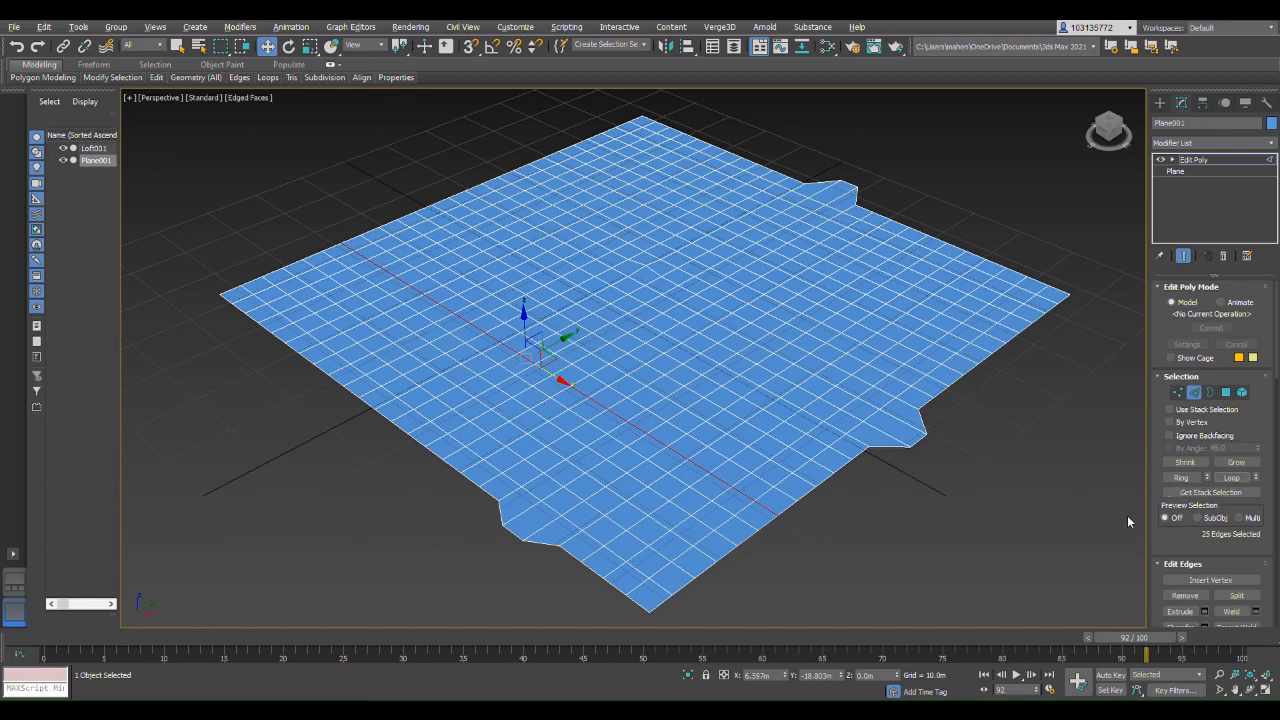
left_click(545, 388)
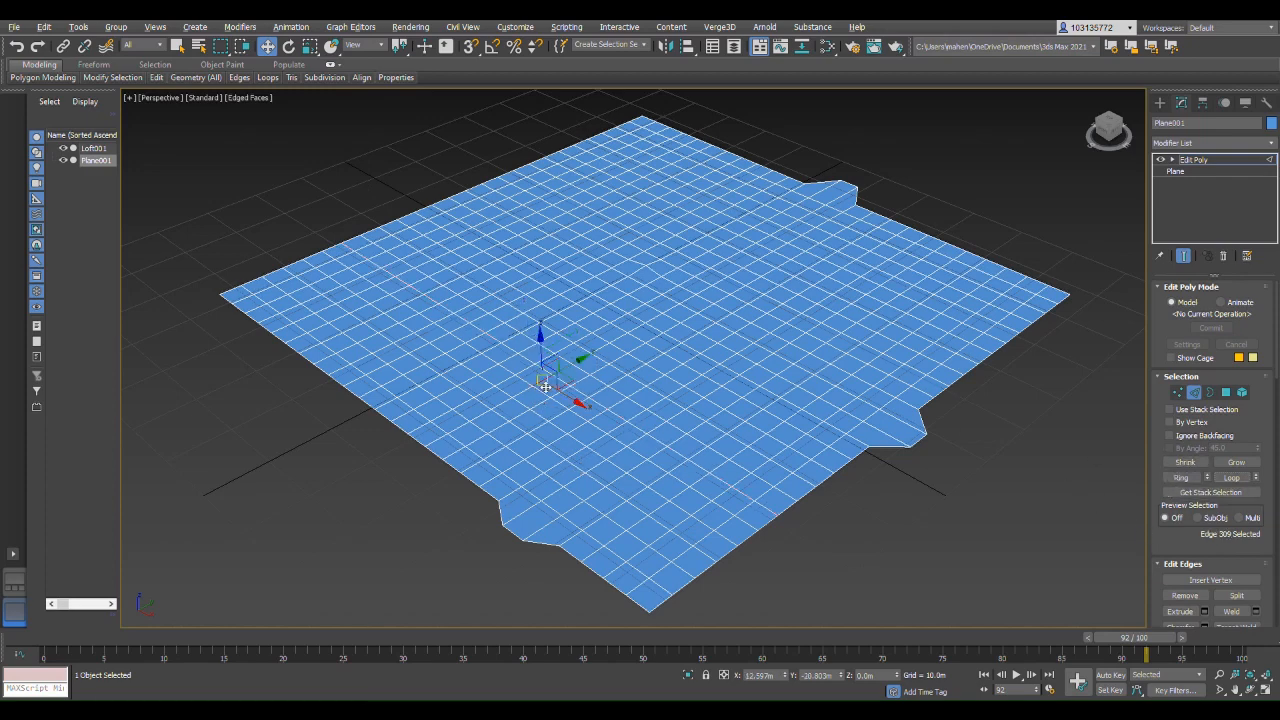
left_click(1179, 478)
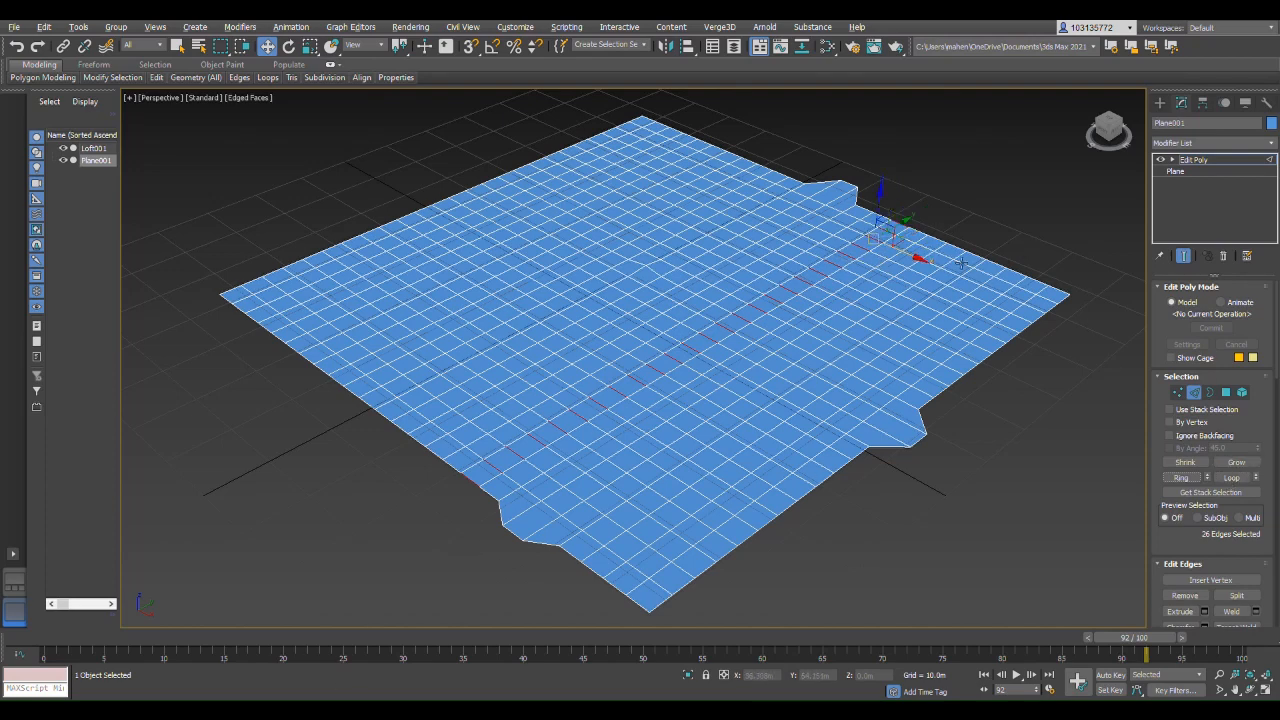
Expand the selected edge ring to all of its loops, and reduce the selection to a single inner edge.
mouse_move(914, 226)
left_mouse_down()
mouse_move(937, 206)
mouse_move(884, 243)
mouse_move(920, 232)
left_mouse_up()
right_click(920, 232)
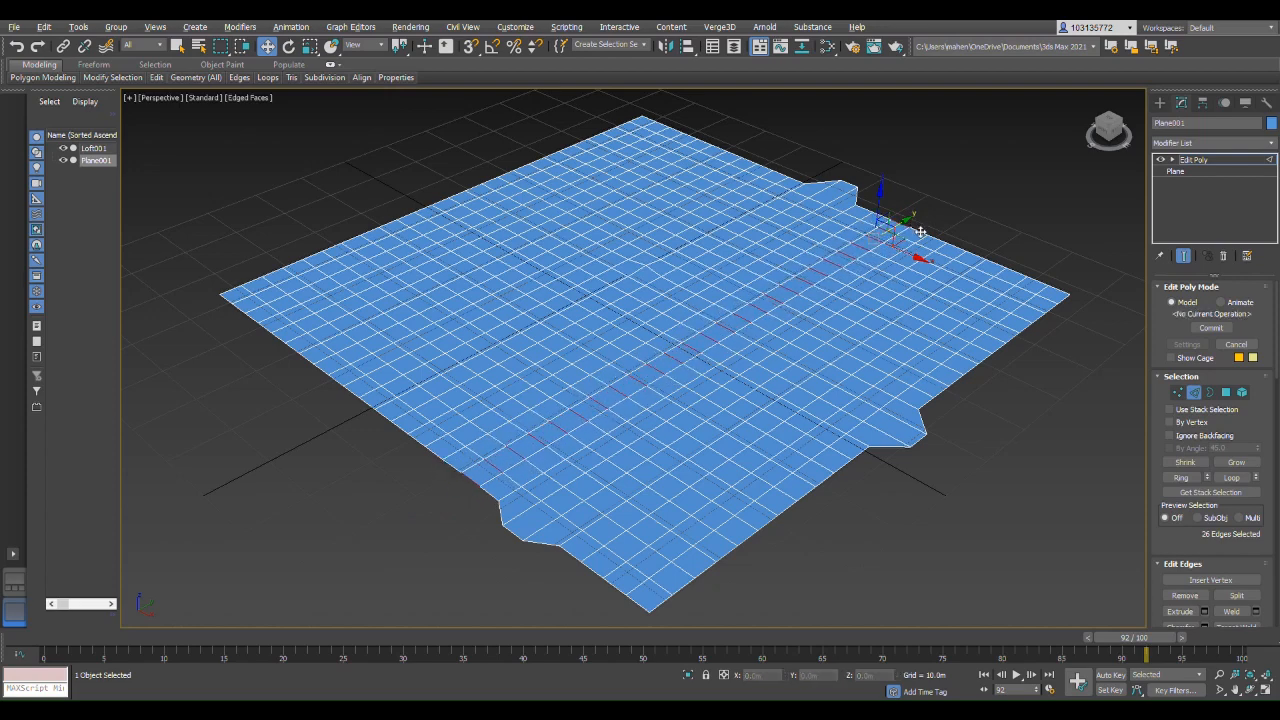
left_click(1231, 478)
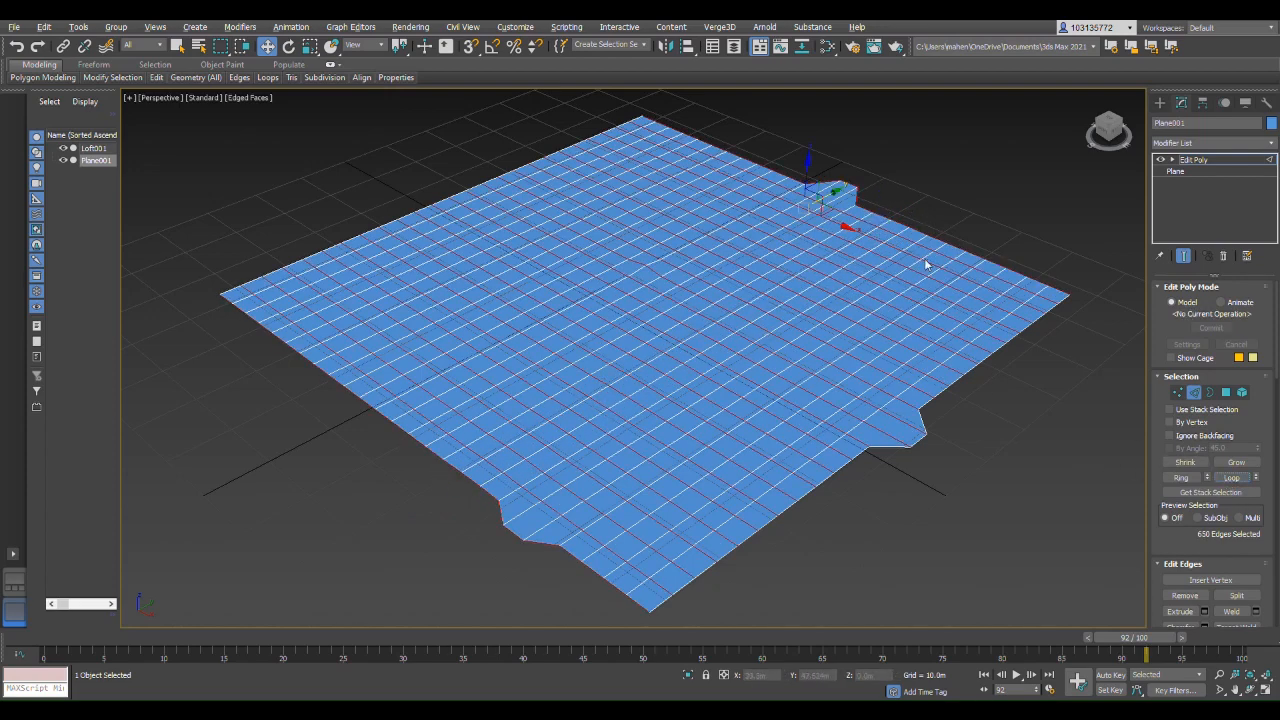
left_click(847, 194)
left_click(900, 286)
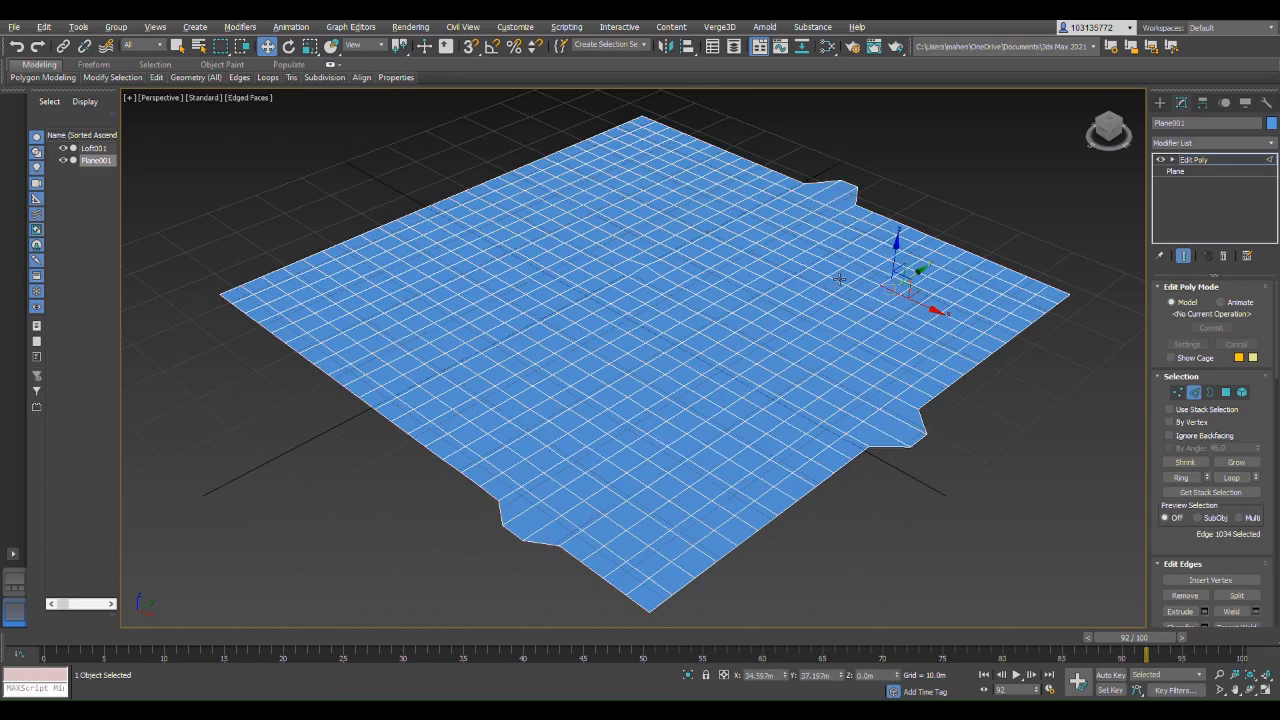
Select two inner edges in turn in the far part of the plane and extend each to its full loop.
left_click(839, 284)
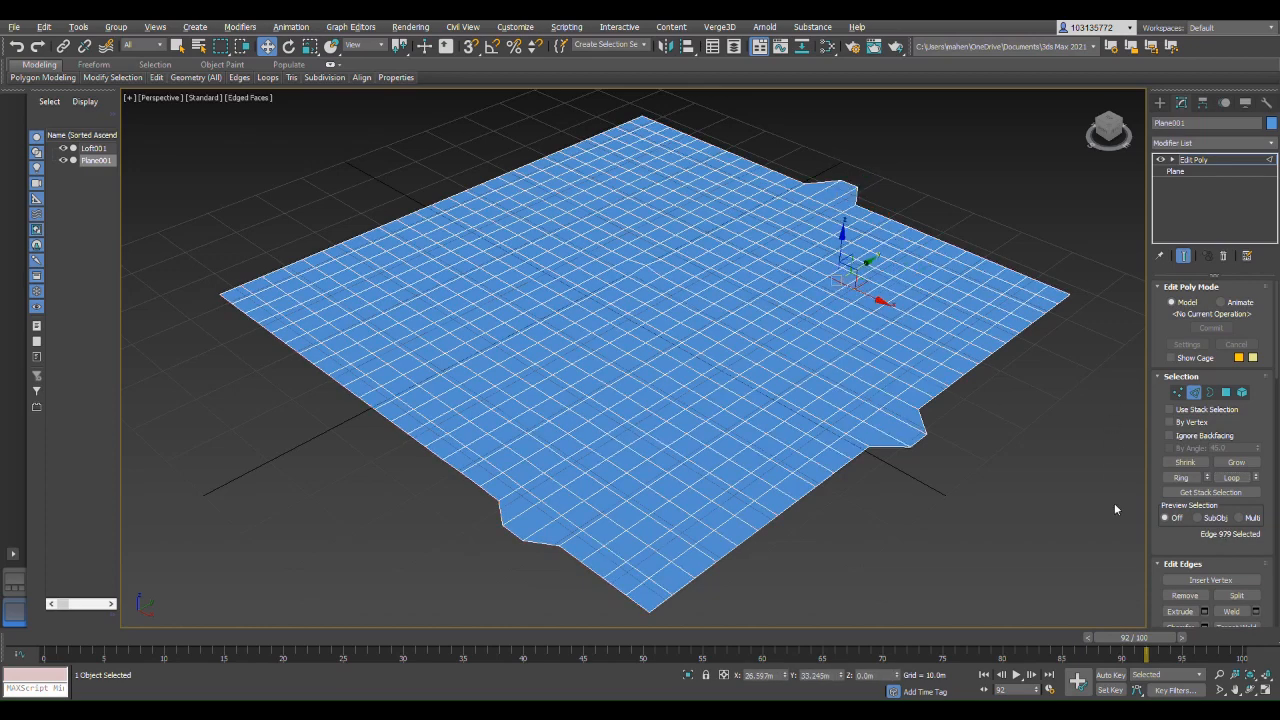
left_click(1231, 477)
left_click(808, 214)
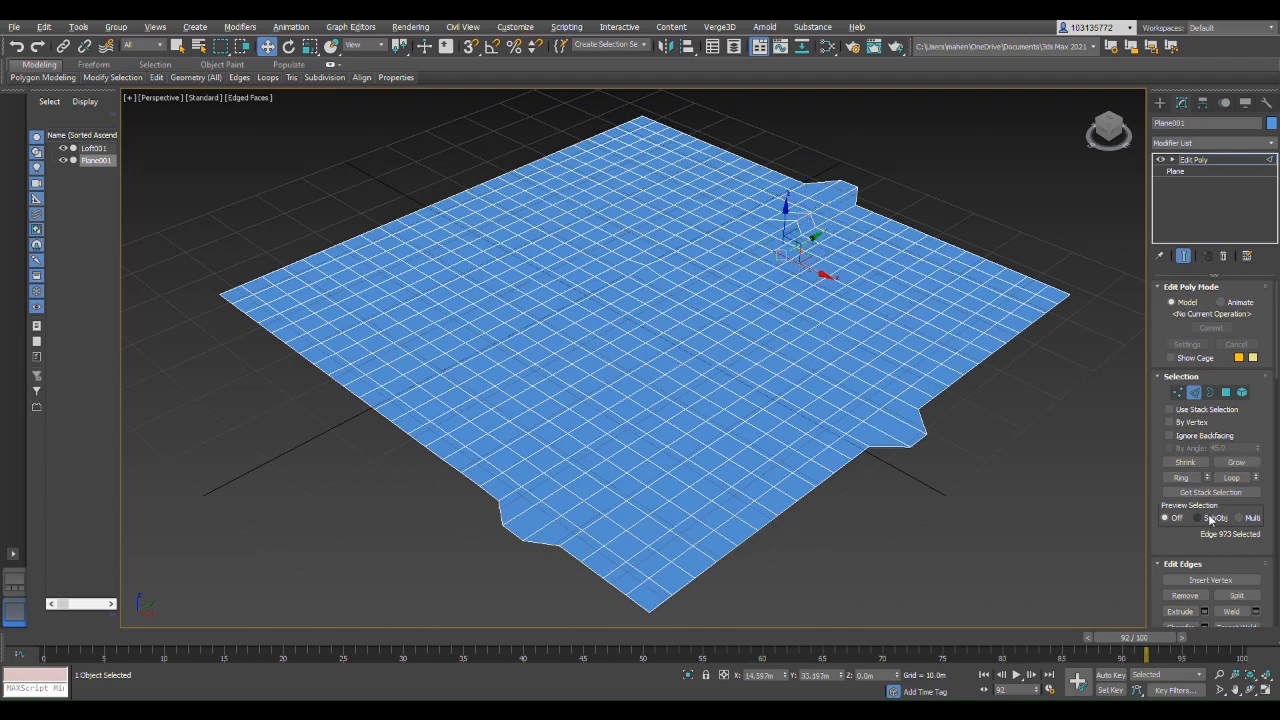
left_click(1231, 477)
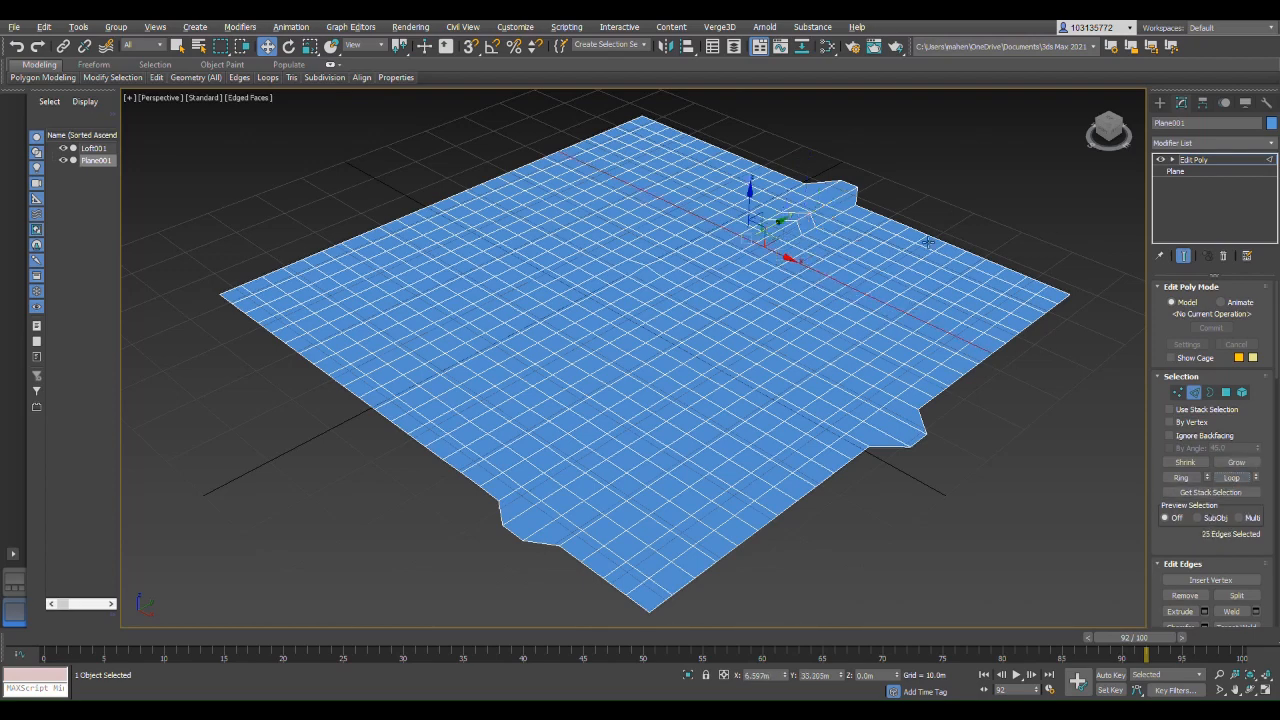
Shift an inner edge near the far border bump by about 2.9 m along Y, and select a full edge loop beside it.
left_click(790, 222)
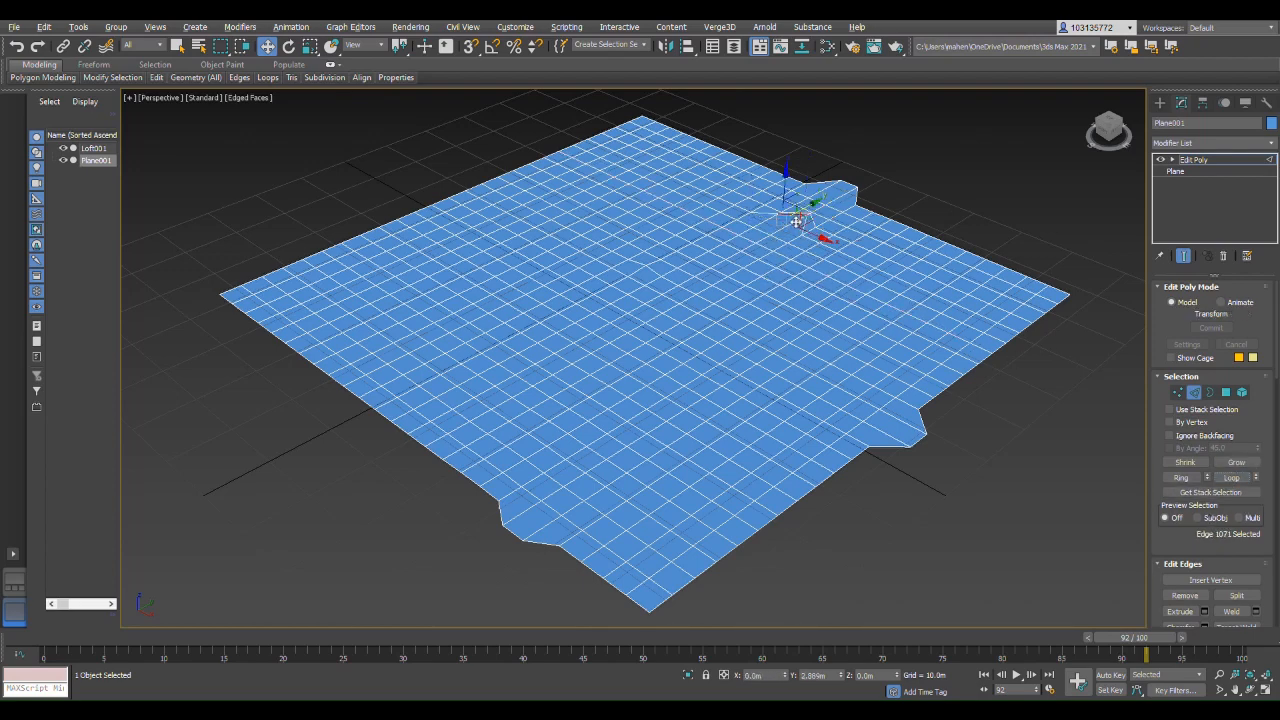
left_click(1231, 477)
mouse_move(786, 228)
left_mouse_down()
mouse_move(716, 273)
mouse_move(785, 223)
left_mouse_up()
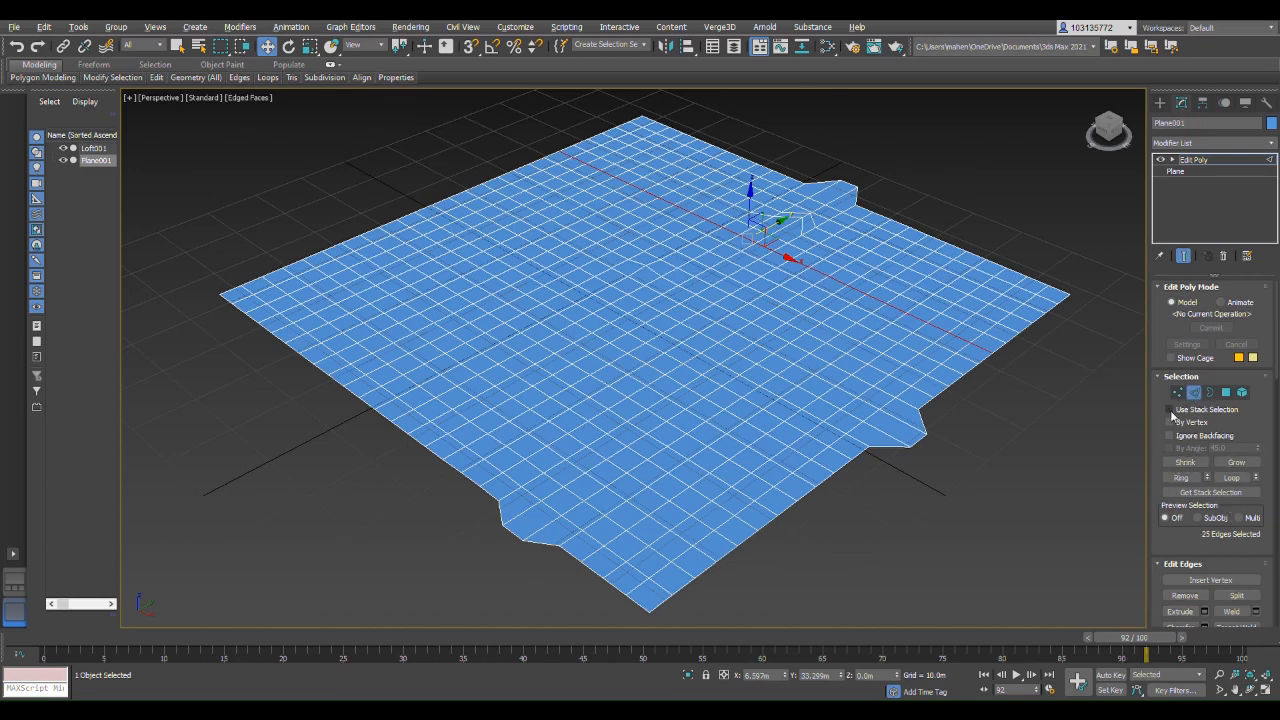
Switch to border level and select the plane's complete outer border.
left_click(1210, 393)
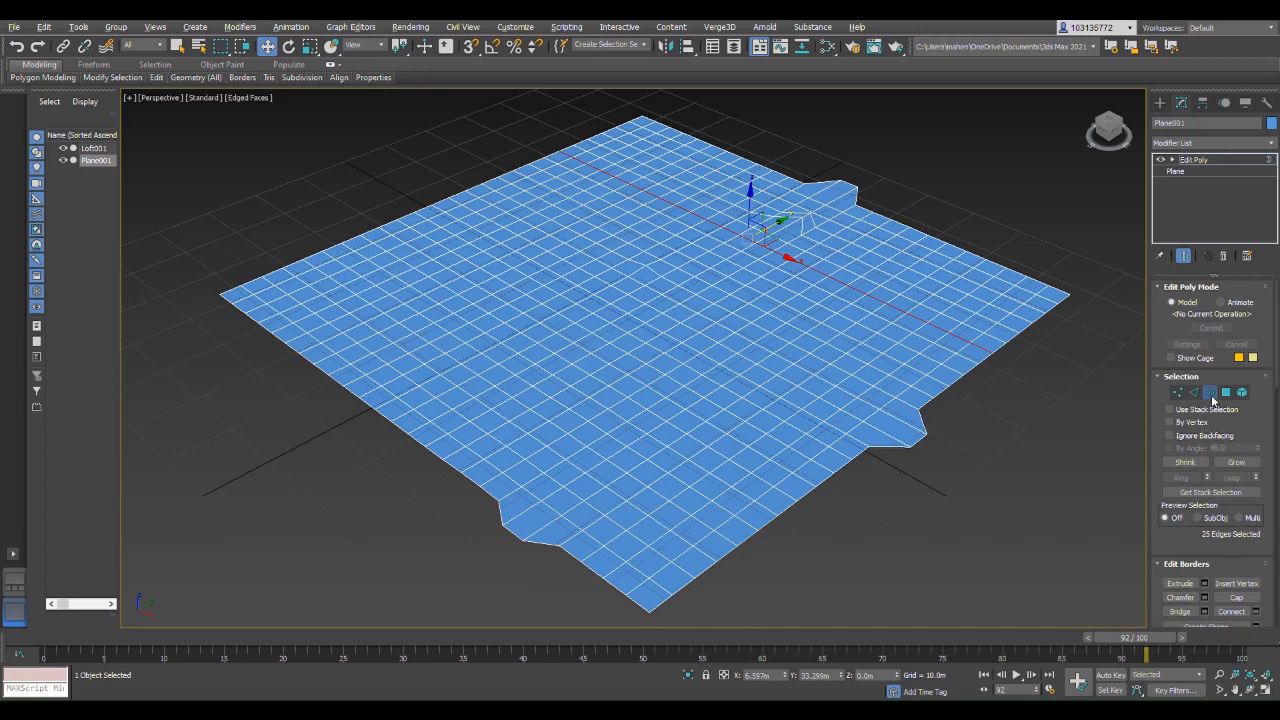
left_click(726, 345)
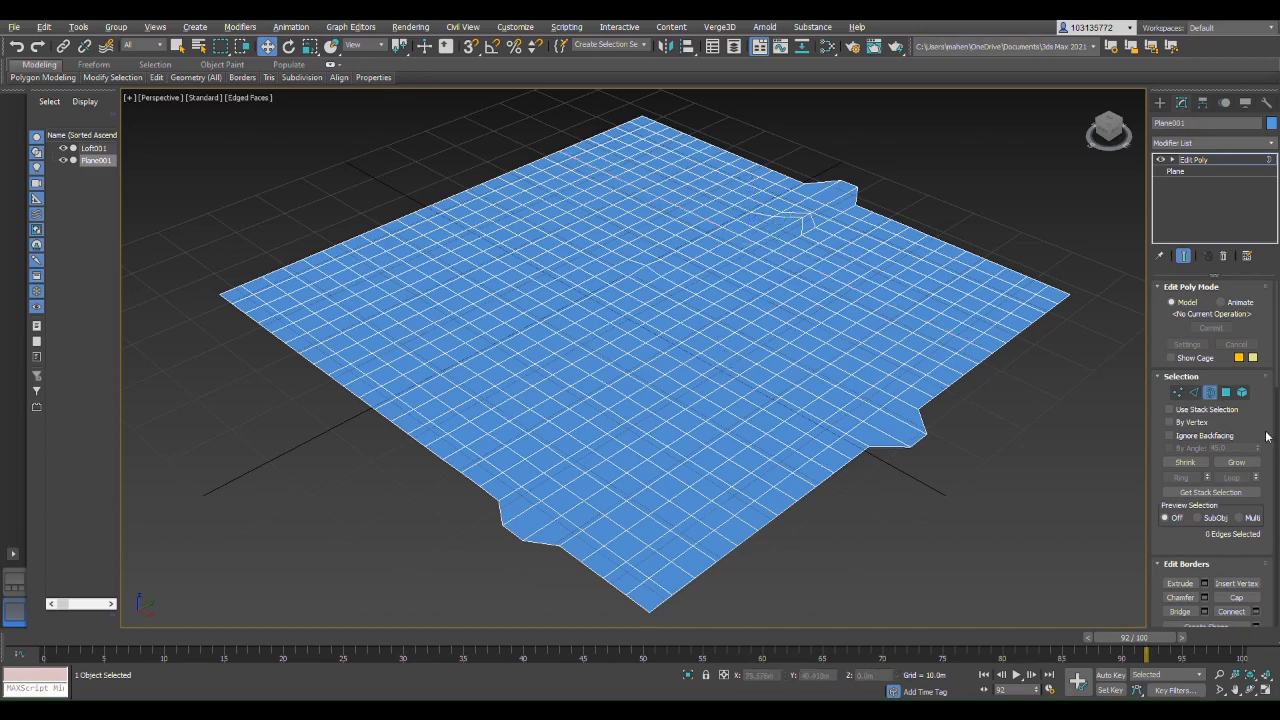
left_click(834, 488)
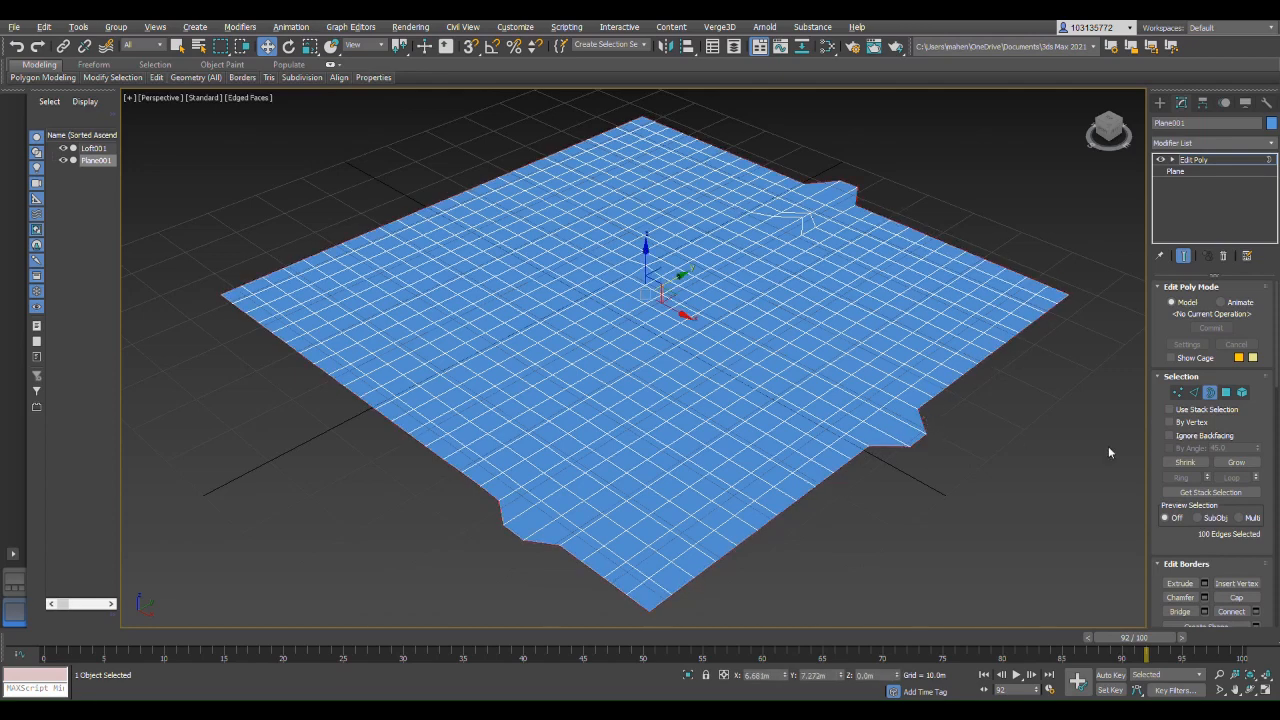
Switch to polygon level and select single polygons across the plane, displacing two of them in its near half.
left_click(1226, 393)
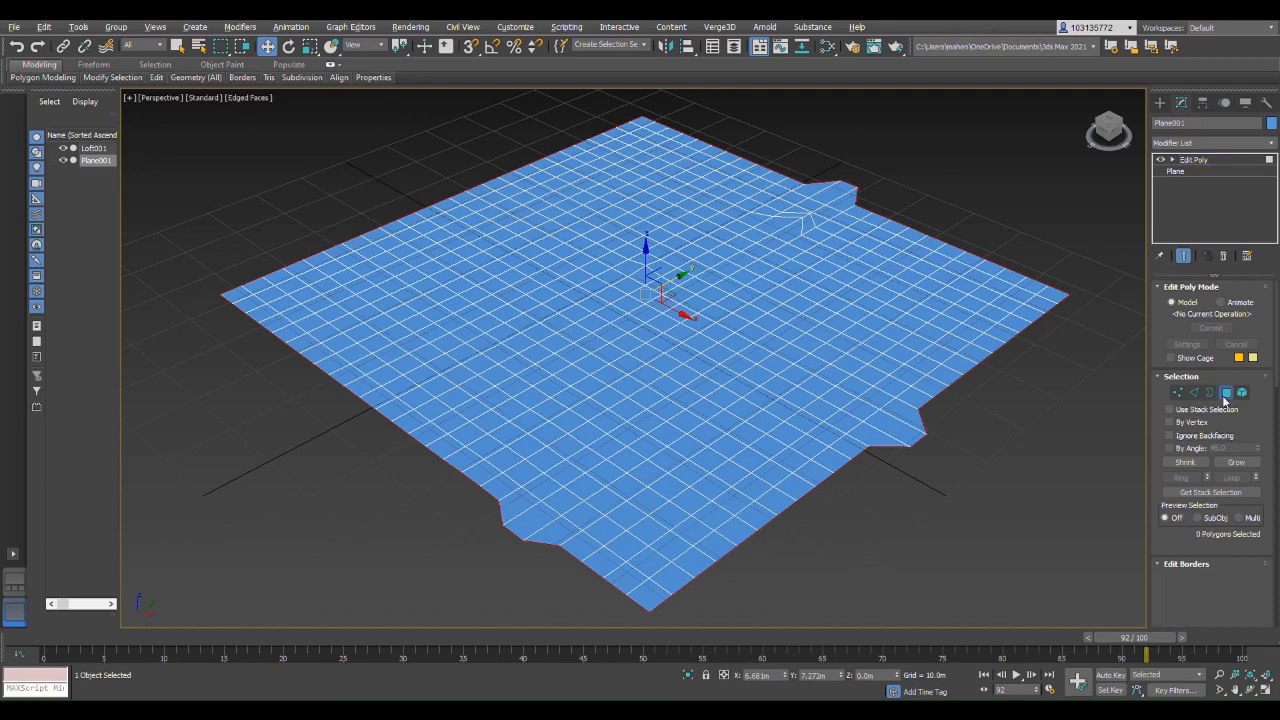
left_click(665, 328)
left_click(713, 295)
left_click(682, 245)
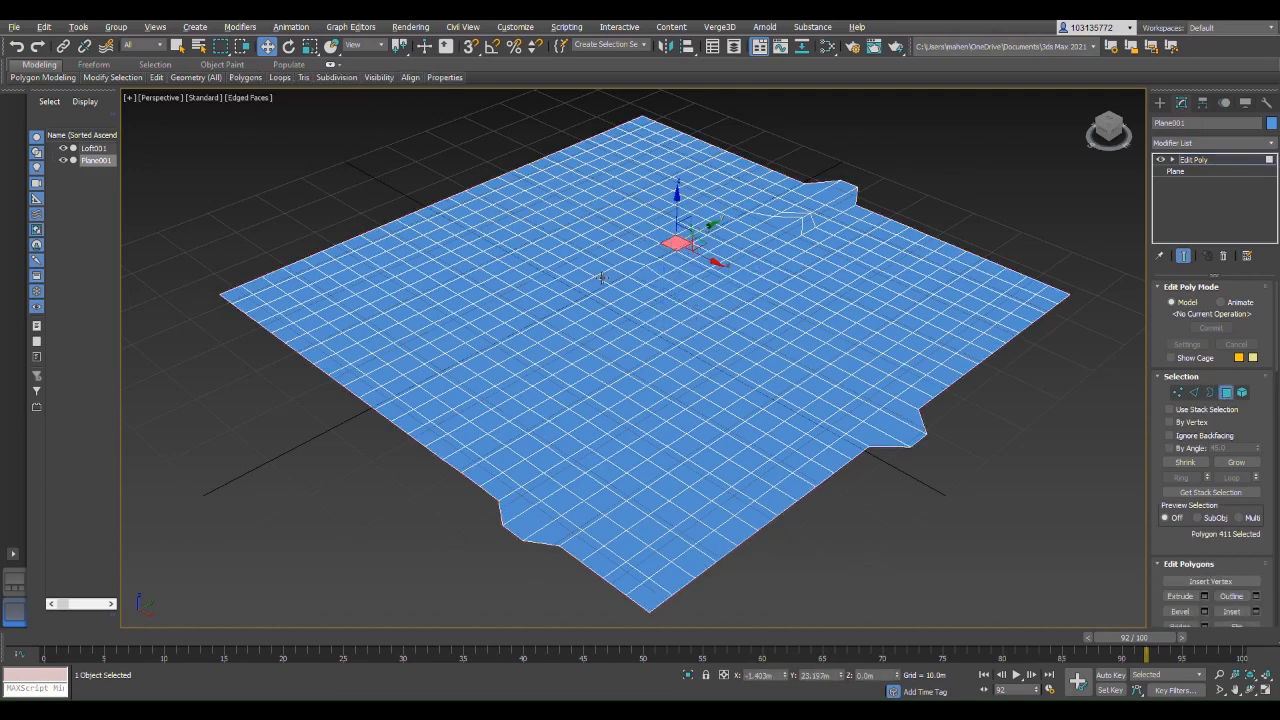
left_click(598, 273)
left_click(543, 338)
left_click(631, 414)
left_click(769, 346)
left_click(706, 244)
left_click(601, 244)
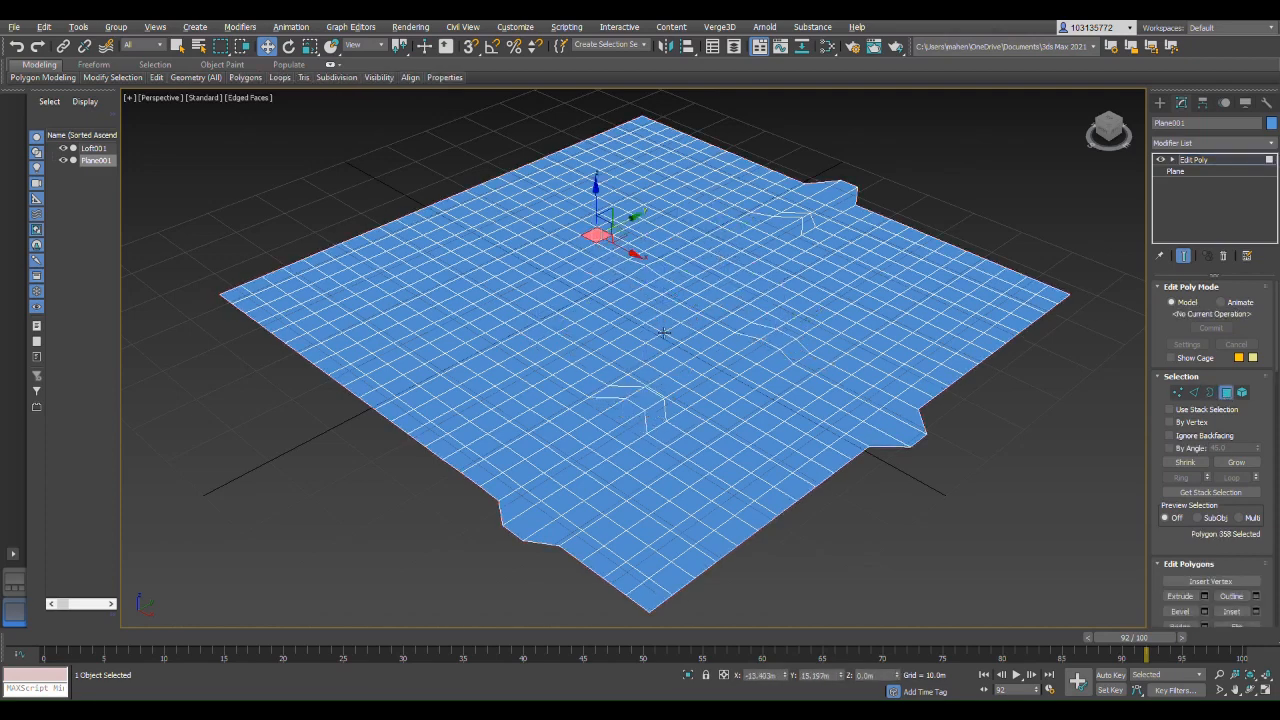
Raise the polygon near the plane's centre to about Z 2.1 m, and raise another polygon beside it into a second bump.
left_click(648, 334)
left_click(738, 342)
left_click(645, 332)
left_click_drag(693, 313, 646, 286)
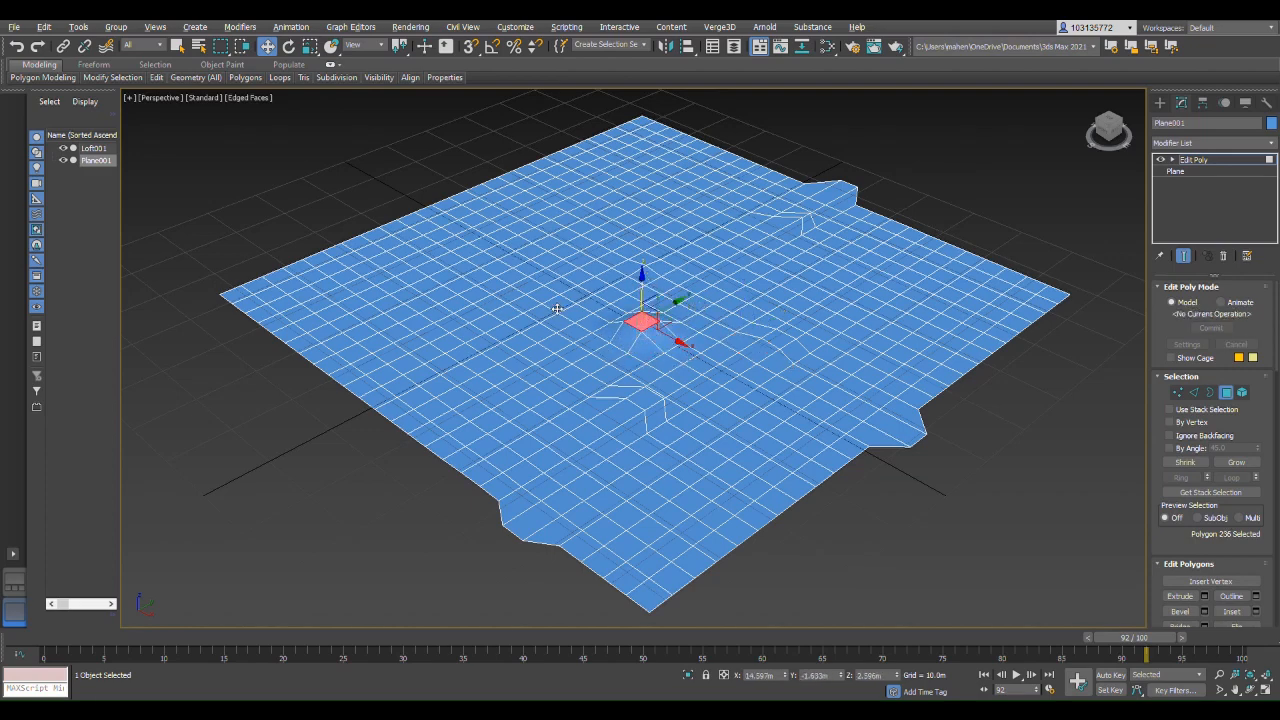
left_click(558, 303)
left_click_drag(562, 259, 560, 254)
Move a polygon near the plane's right-hand corner vertically, and raise a polygon between it and the central bump to about Z 1.7 m.
left_click(890, 314)
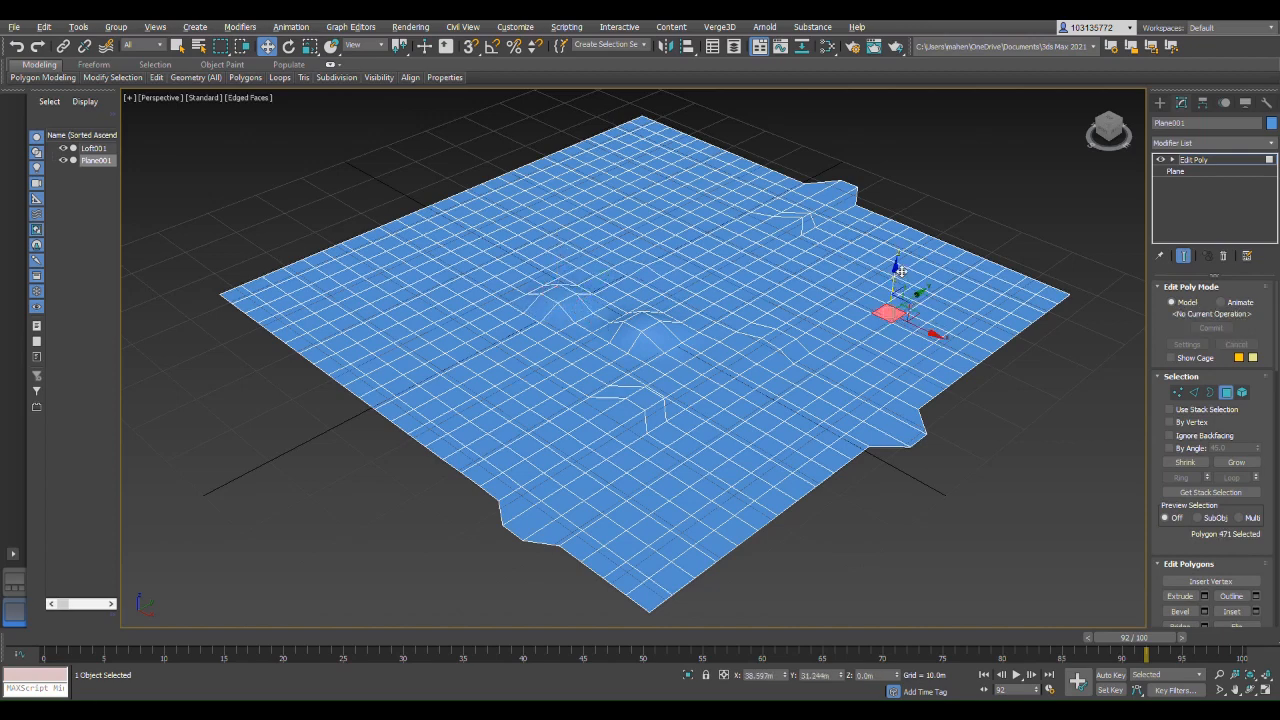
left_click_drag(898, 269, 899, 267)
left_click(781, 293)
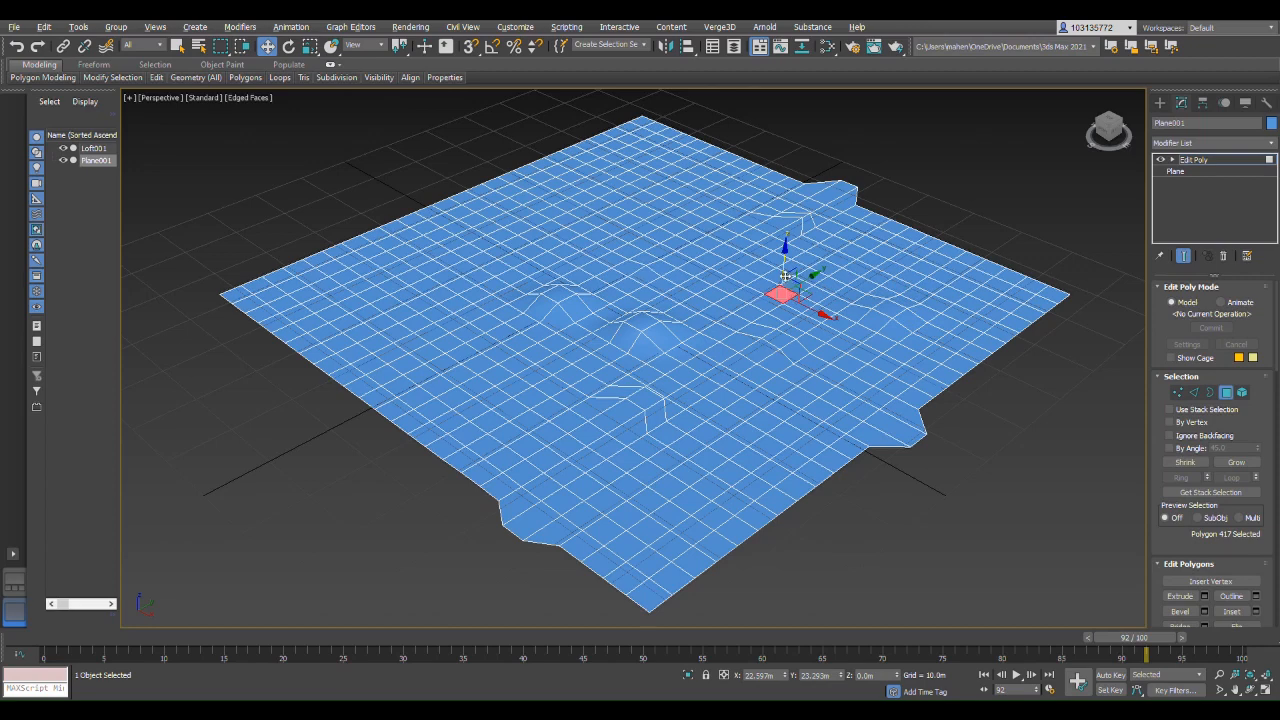
left_click_drag(790, 259, 790, 251)
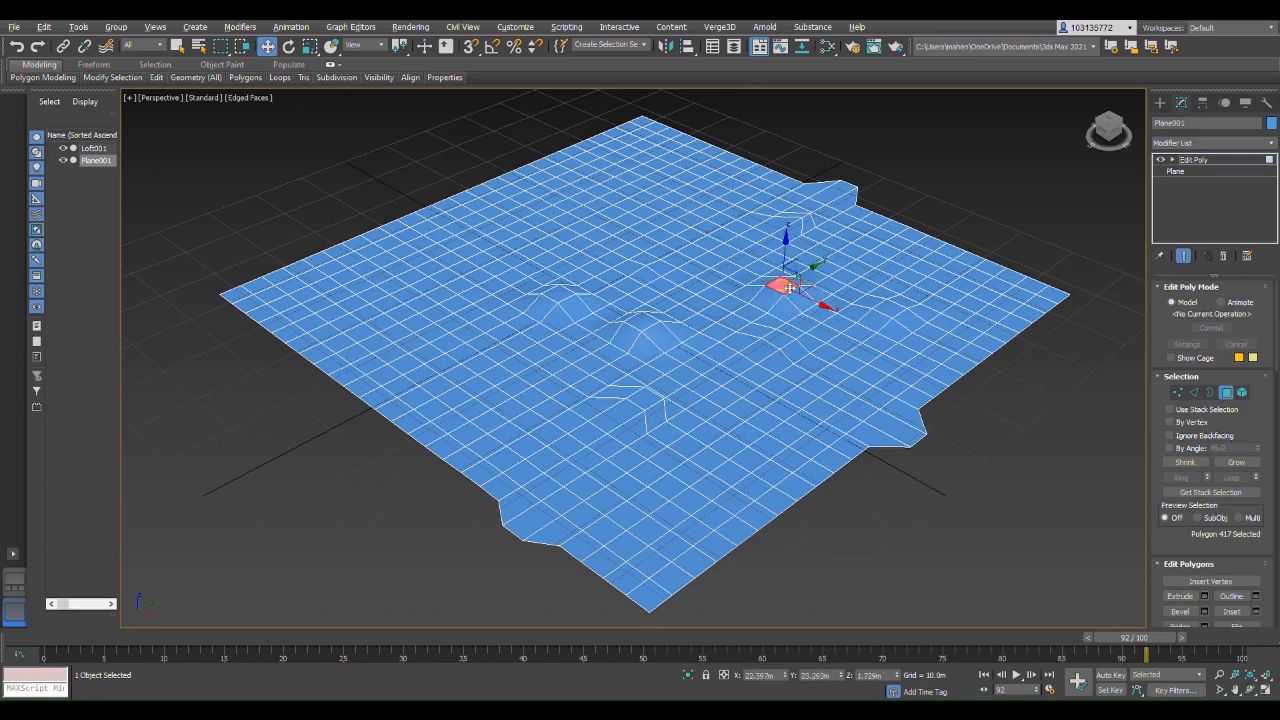
Push down a polygon near the left border and adjust one further inside, then lower a polygon before the central bumps to about Z -1.1 m.
left_click(411, 389)
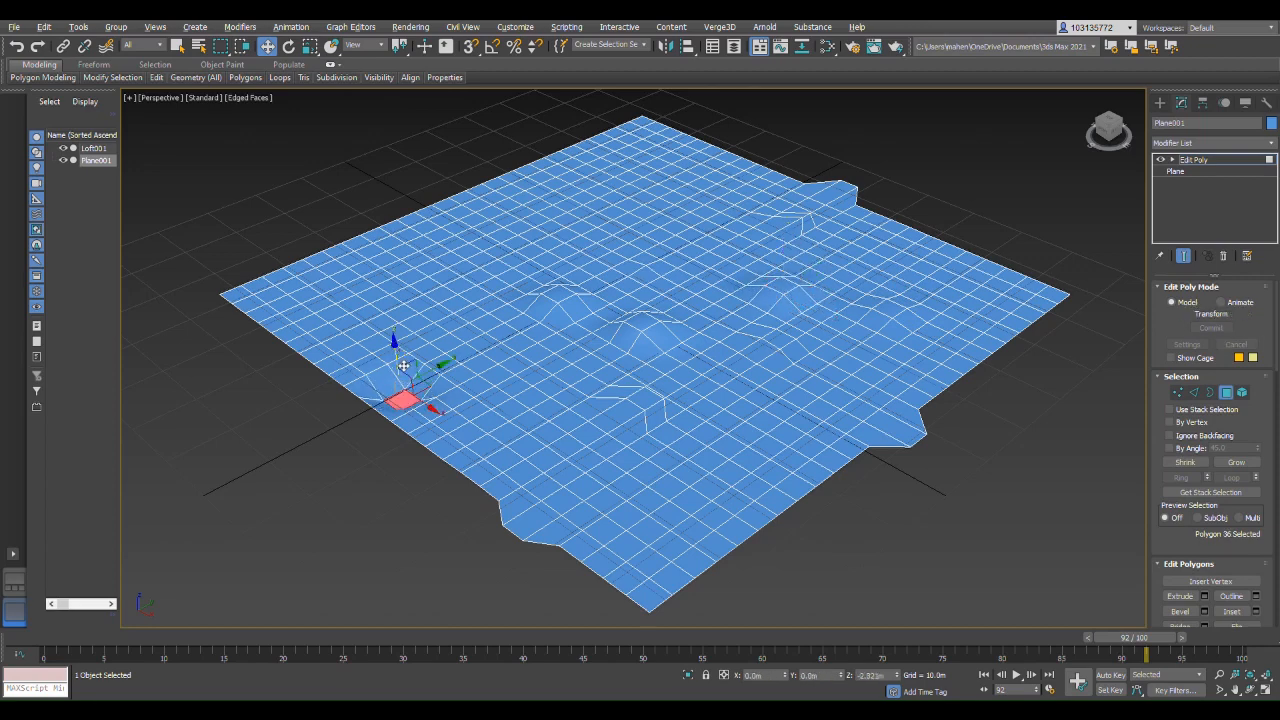
left_click(471, 312)
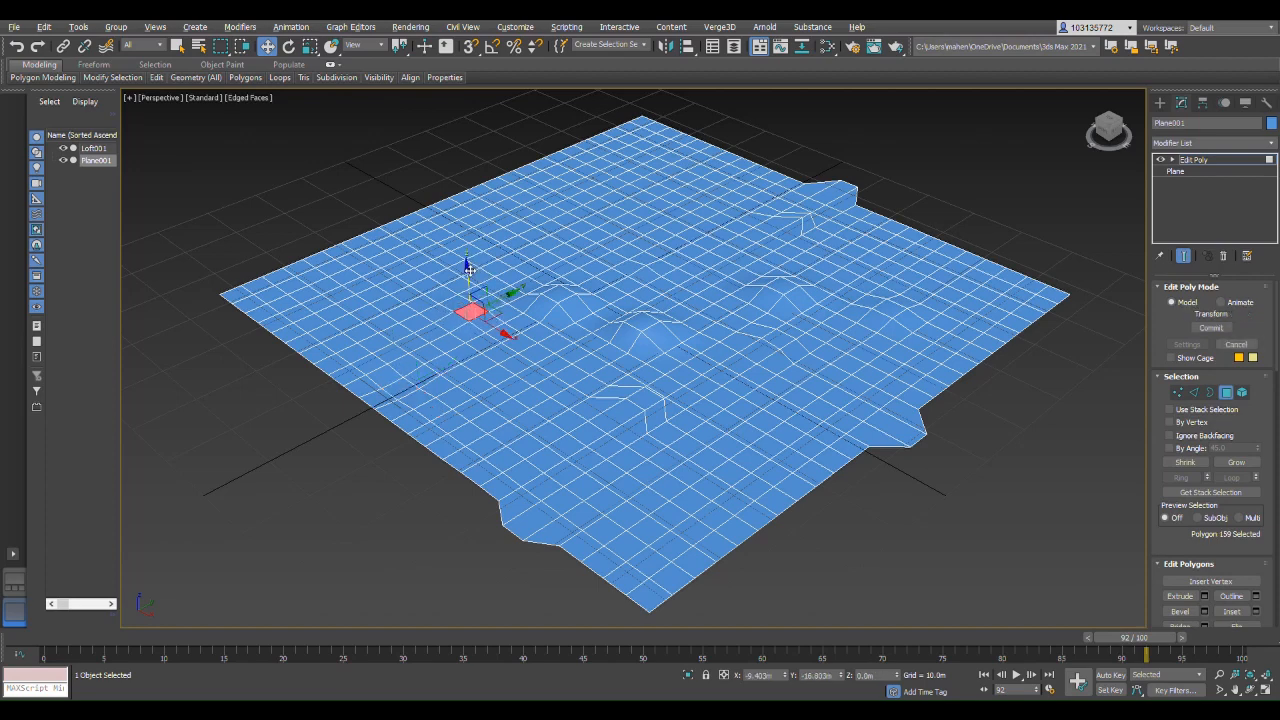
left_click(531, 398)
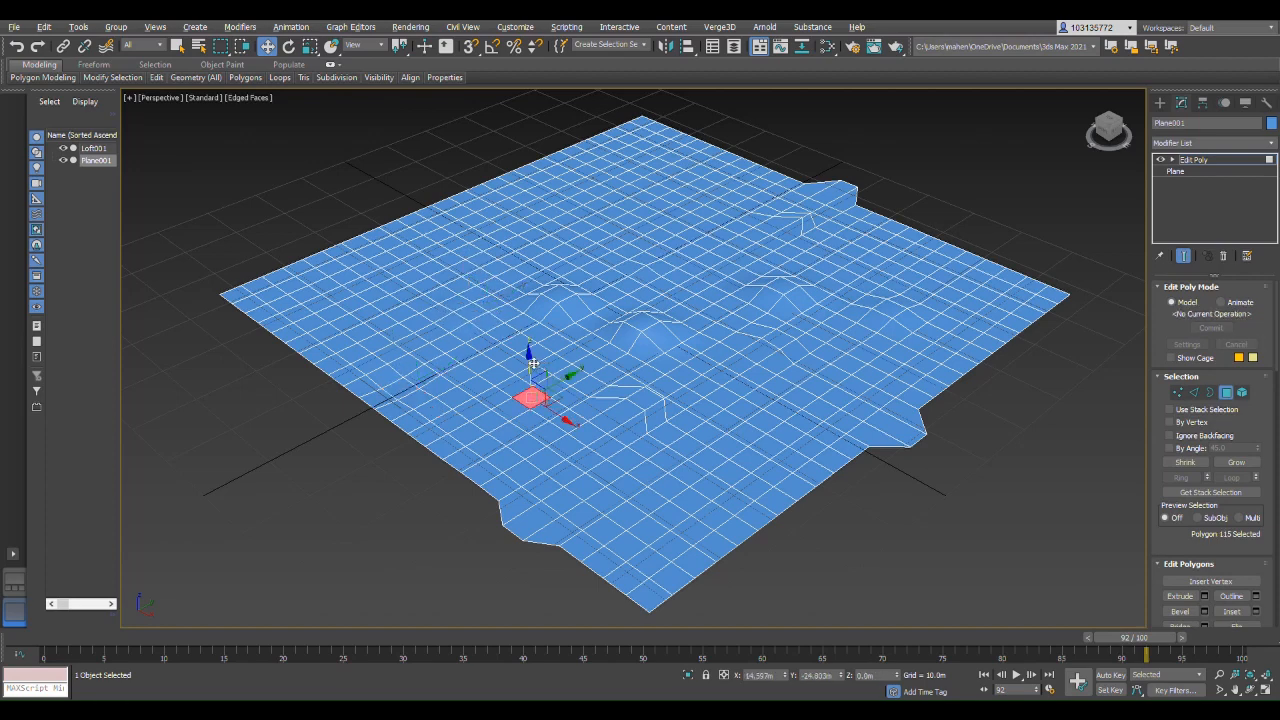
left_click_drag(533, 364, 533, 371, "shift")
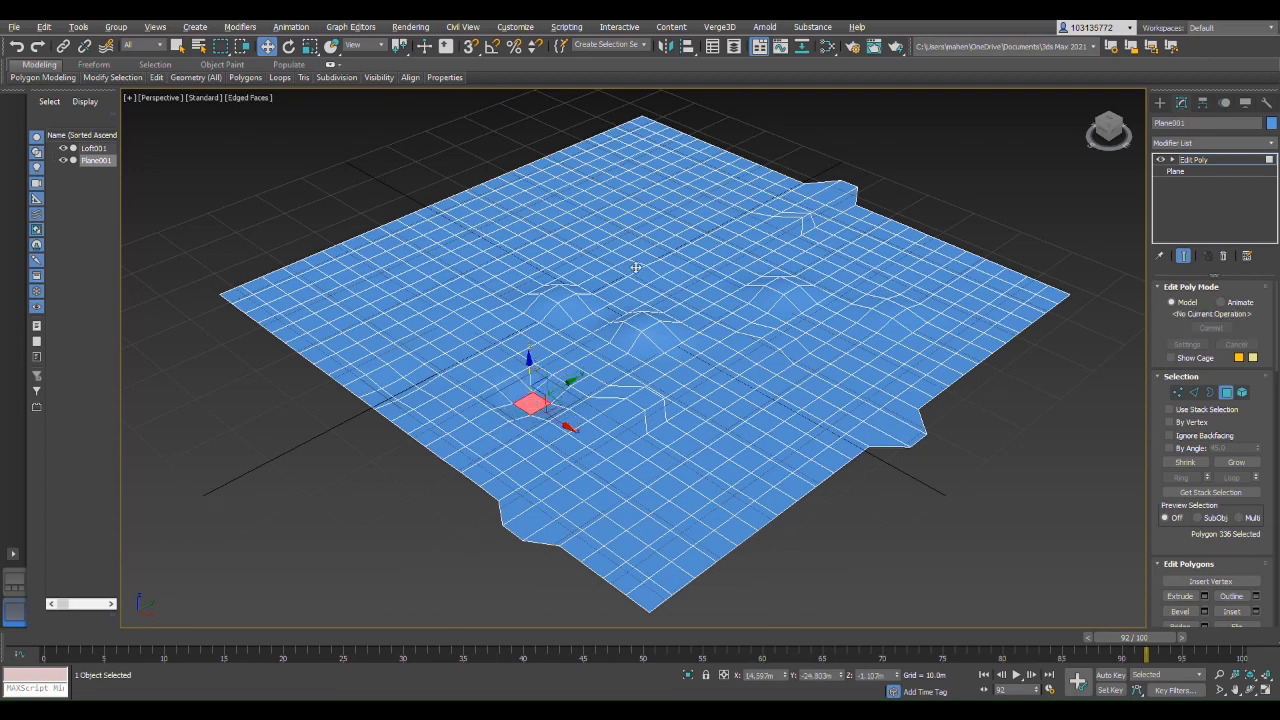
Raise three more polygons behind and beside the central bump, the last one to about Z 1.2 m.
left_click(635, 267)
left_click_drag(633, 225, 636, 218)
left_click(712, 281)
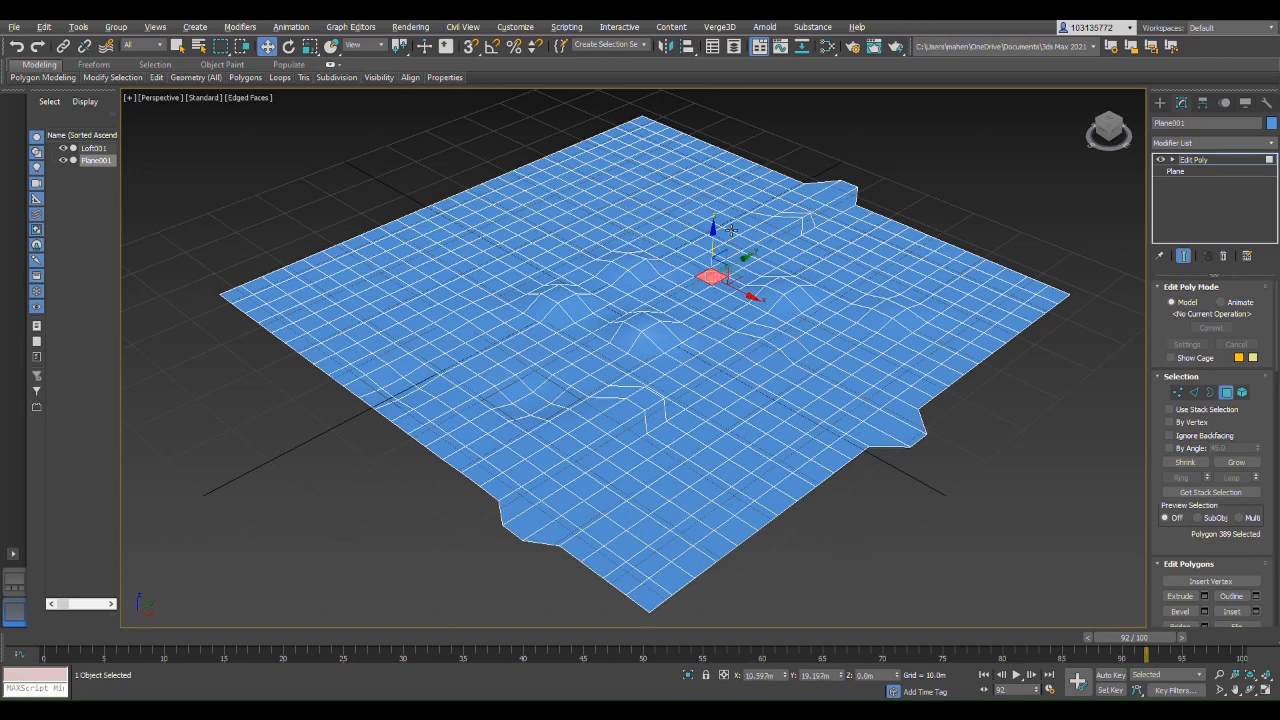
left_click_drag(719, 239, 721, 233)
left_click(735, 325)
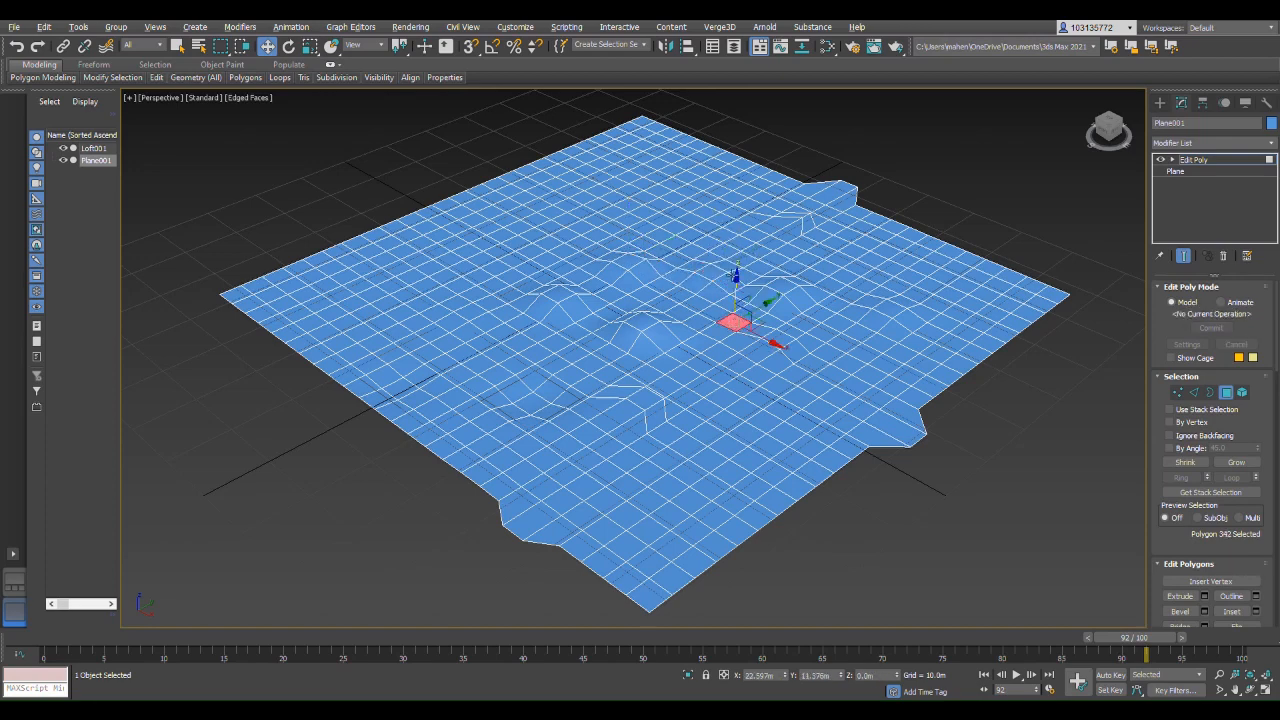
left_click_drag(742, 286, 743, 277)
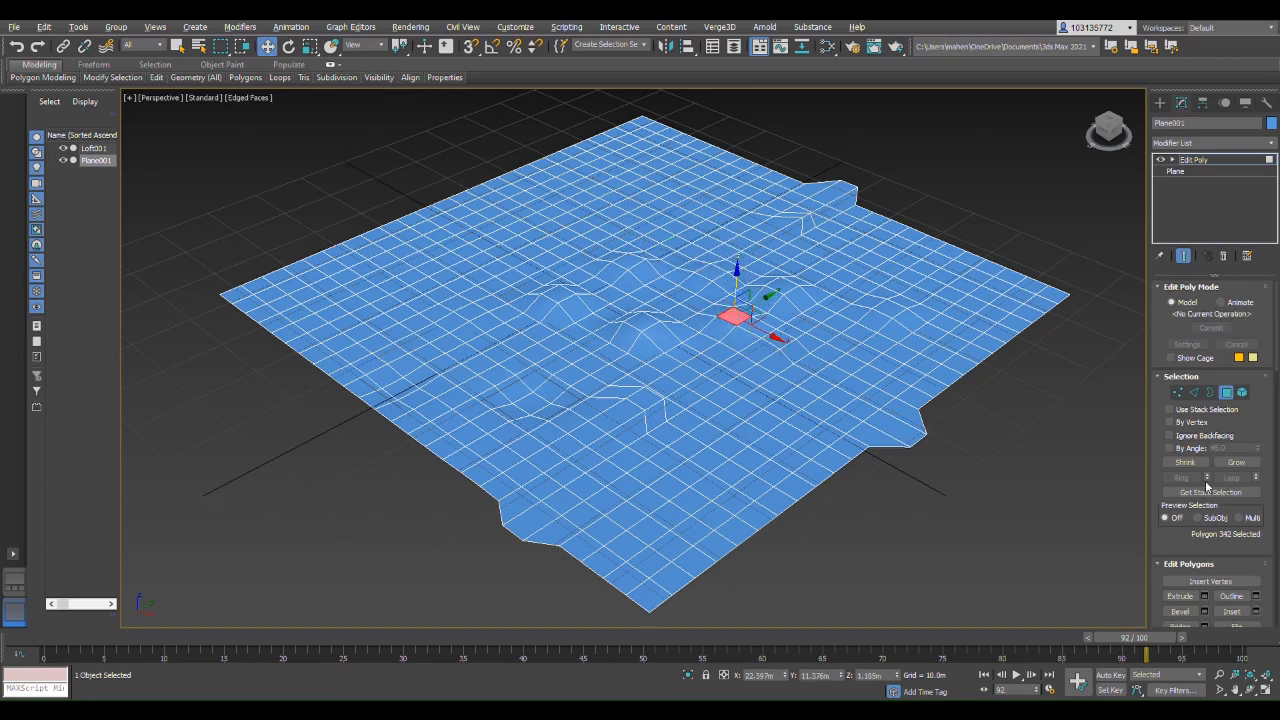
Switch to element level and select the whole plane as one element.
left_click(1242, 393)
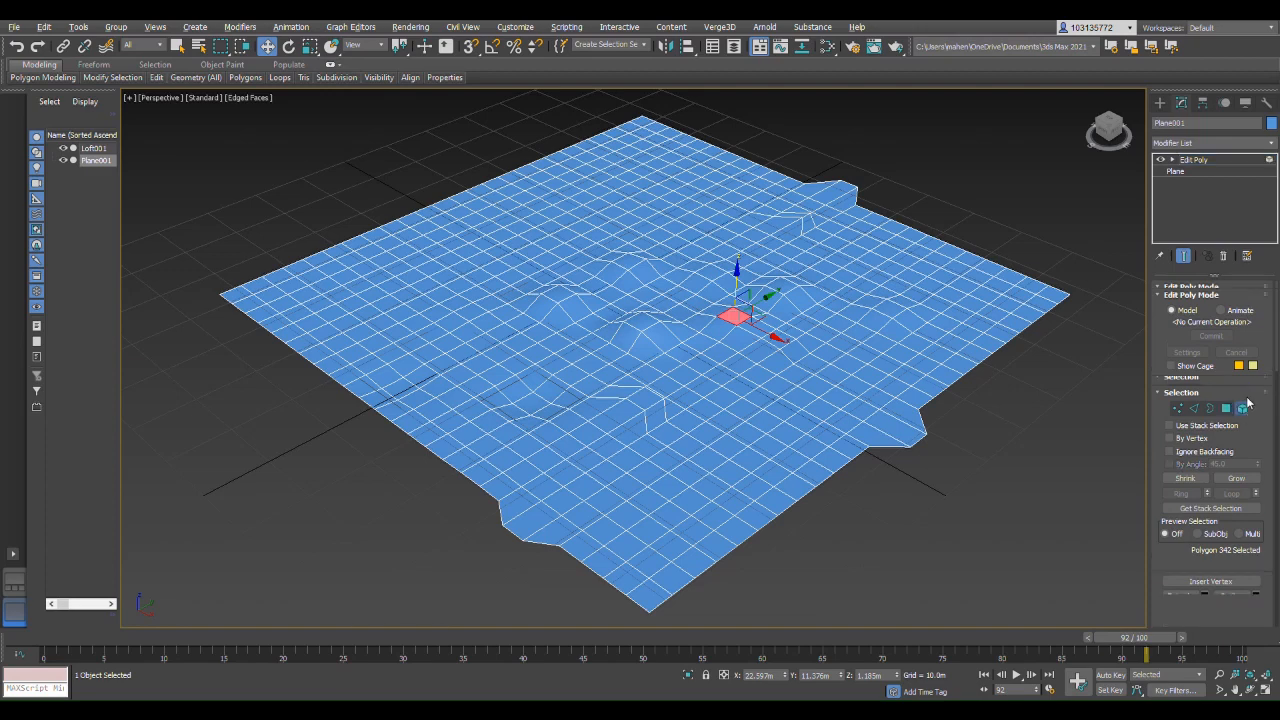
left_click(821, 415)
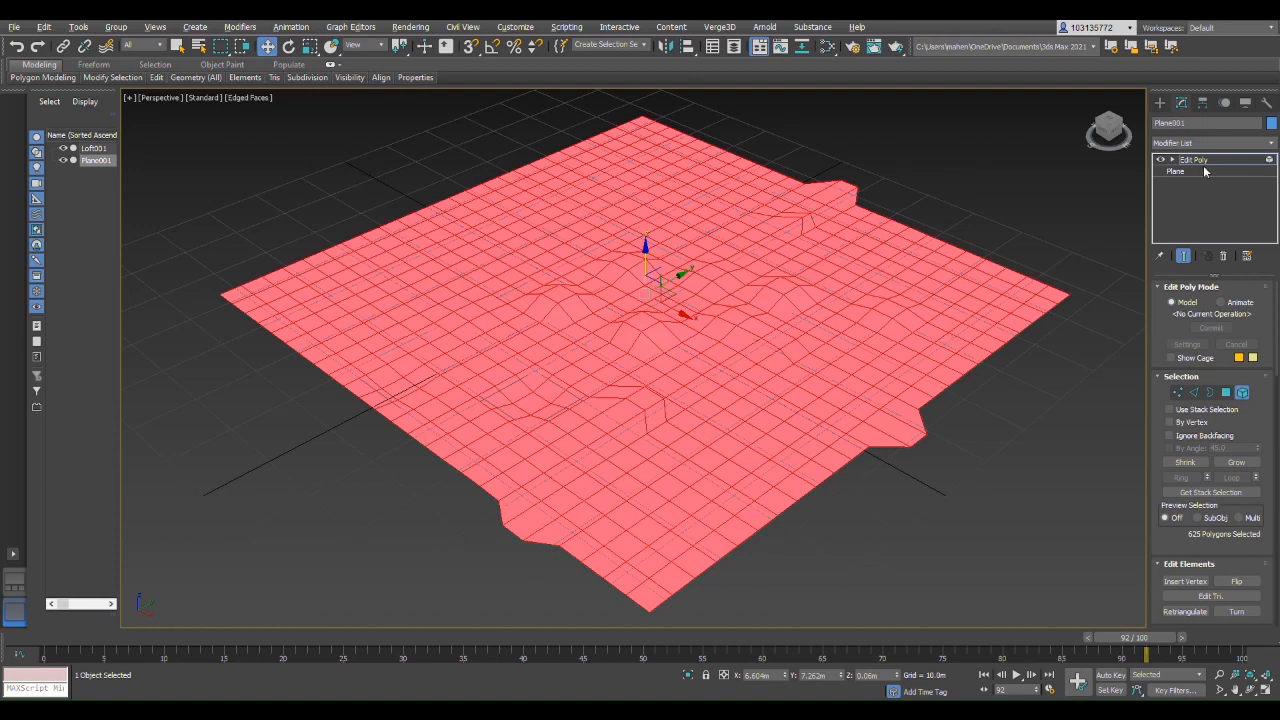
Examine the Edit Poly settings at element level and at whole-object level, from Selection through Soft Selection to Edit Geometry.
scroll(1200, 478, "down", 3)
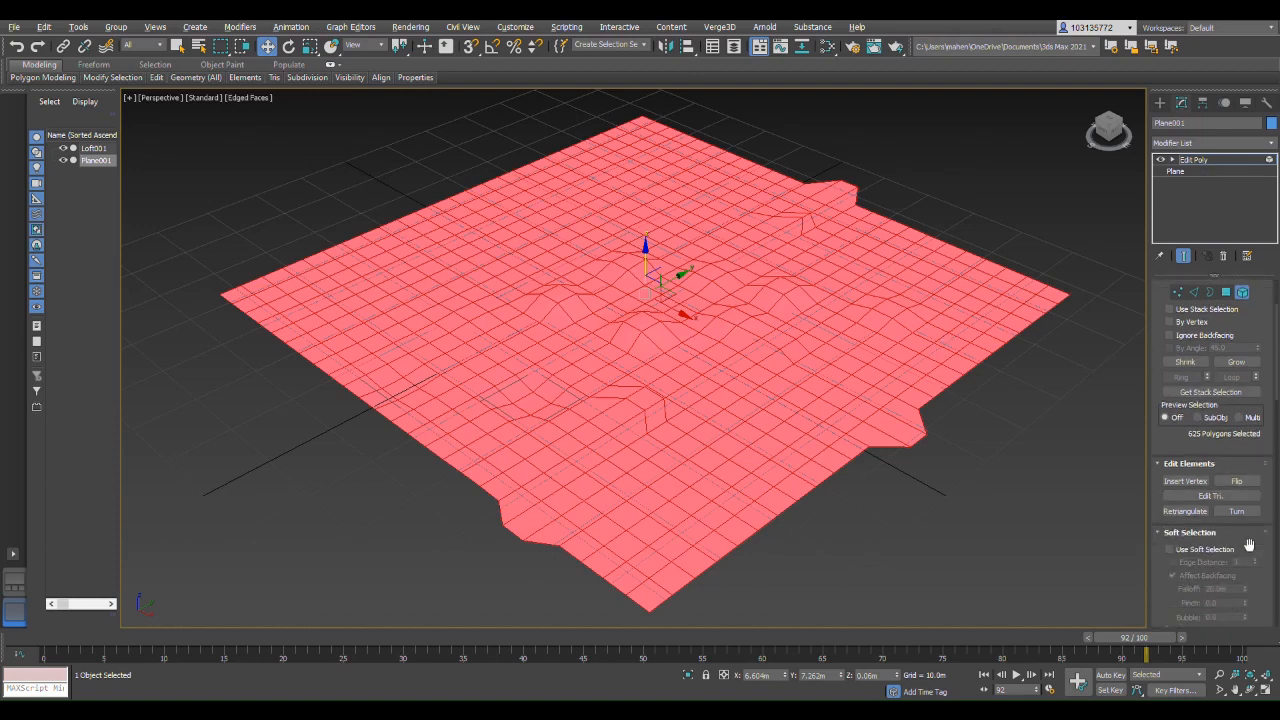
left_click(1243, 292)
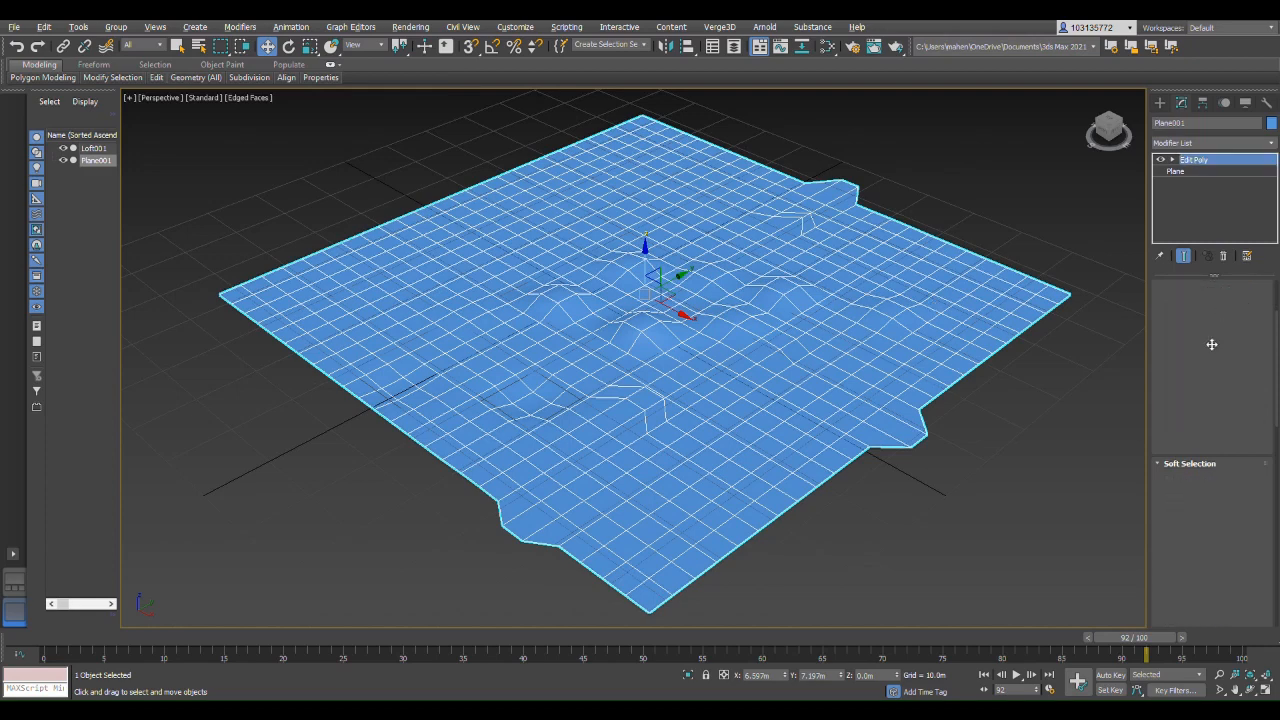
scroll(1238, 480, "down", 2)
scroll(1238, 480, "down", 5)
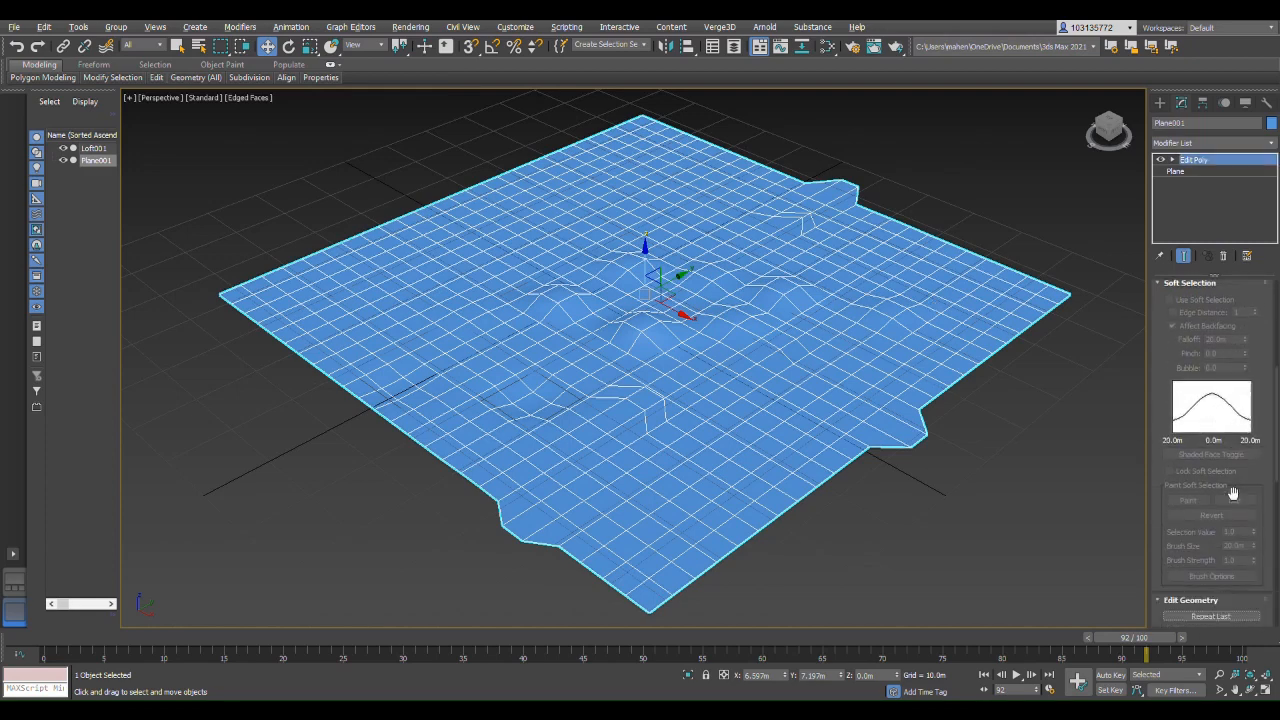
scroll(1269, 480, "up", 7)
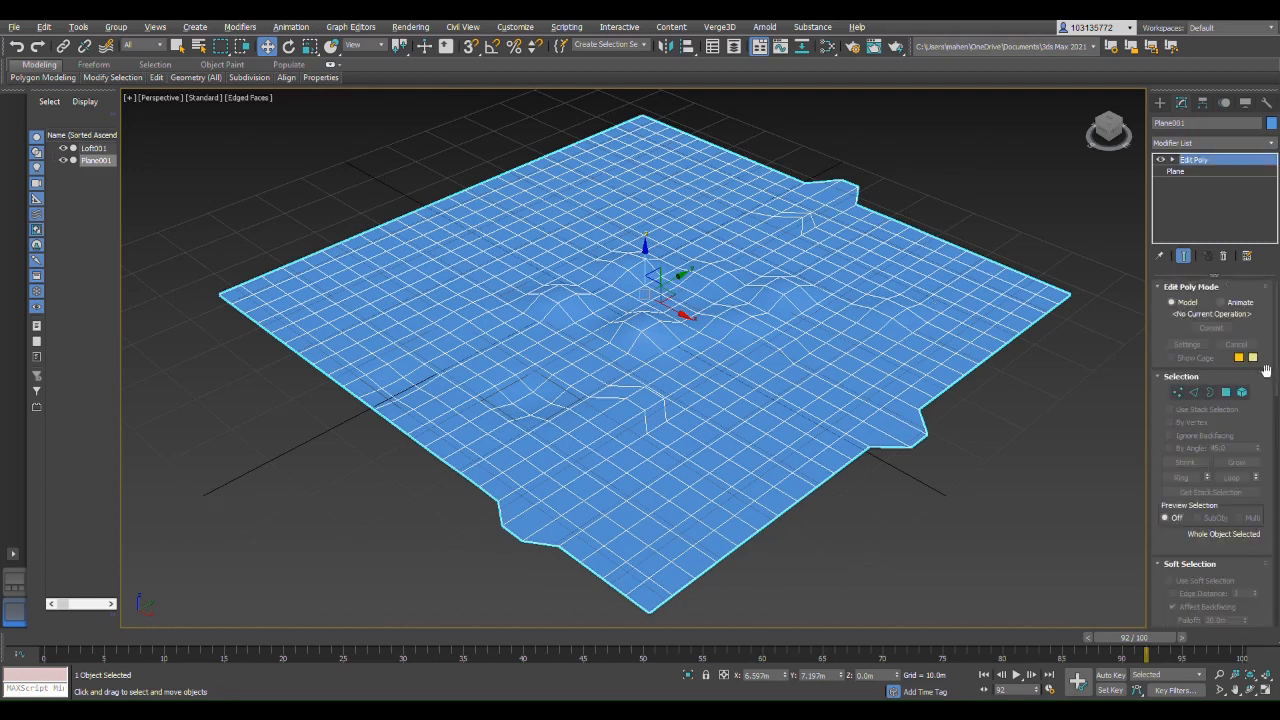
left_click(1243, 393)
scroll(1228, 457, "down", 8)
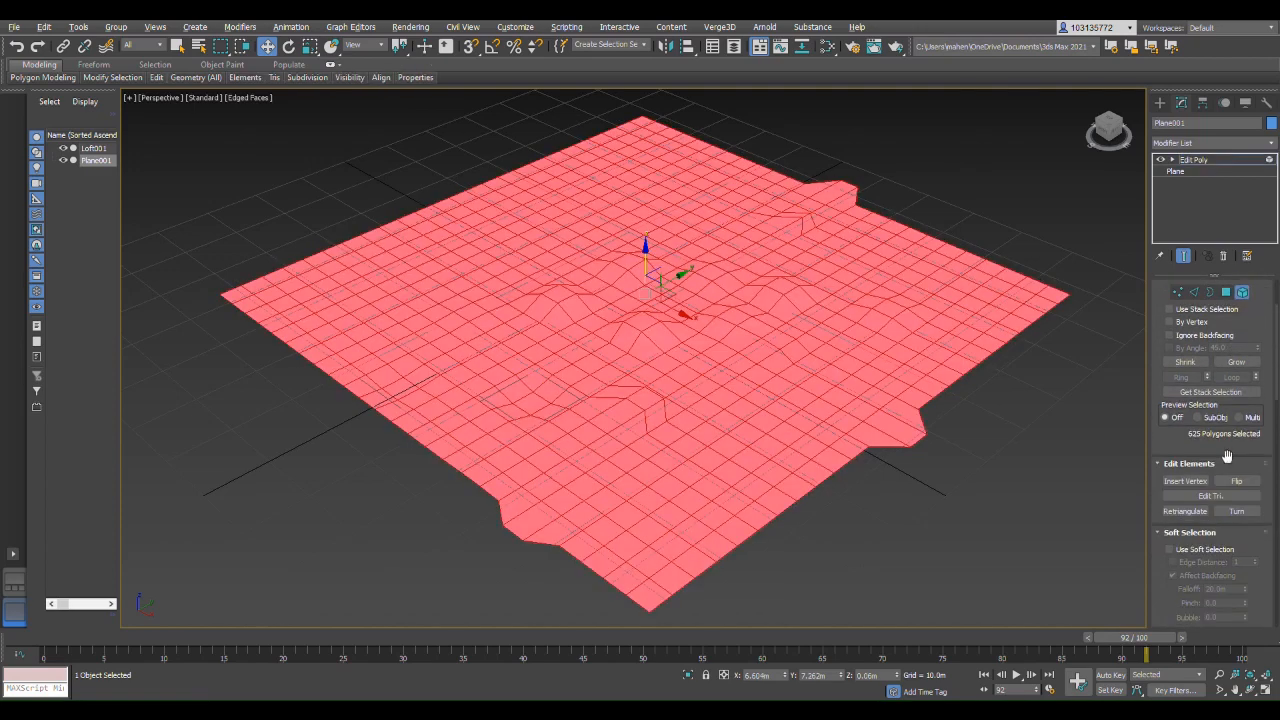
scroll(1210, 502, "down", 6)
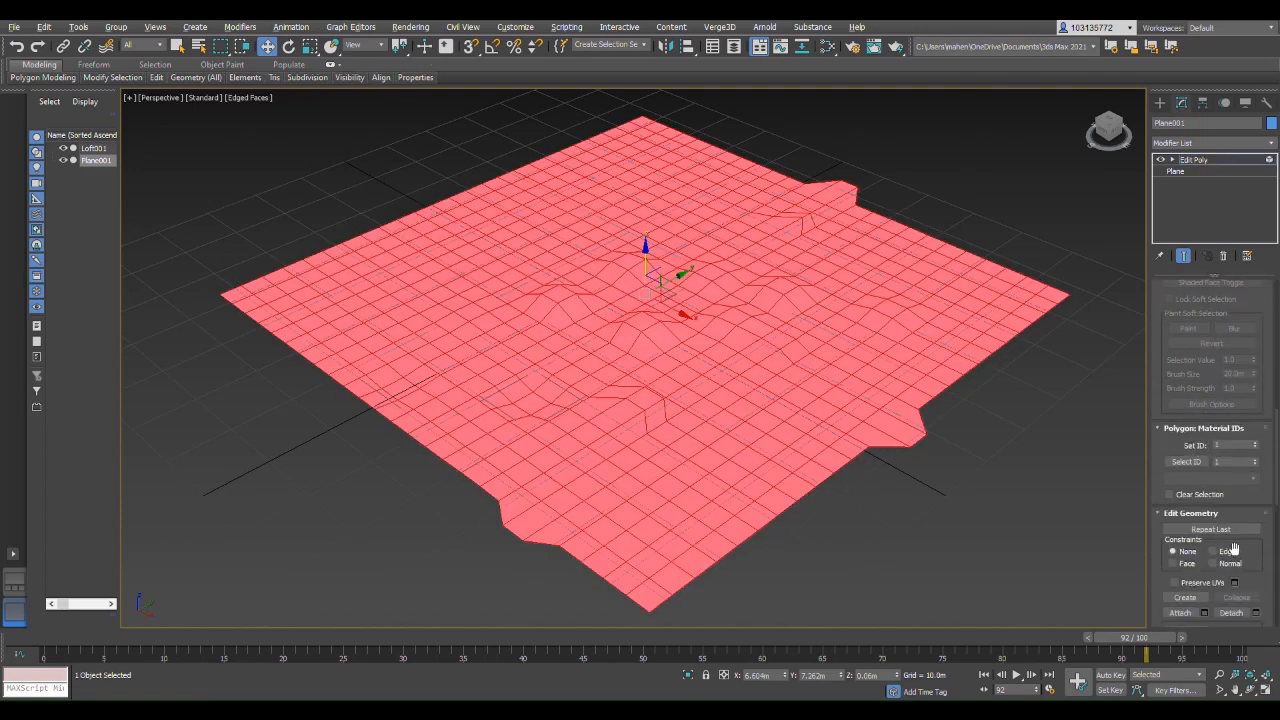
scroll(1237, 422, "up", 10)
scroll(1238, 422, "up", 2)
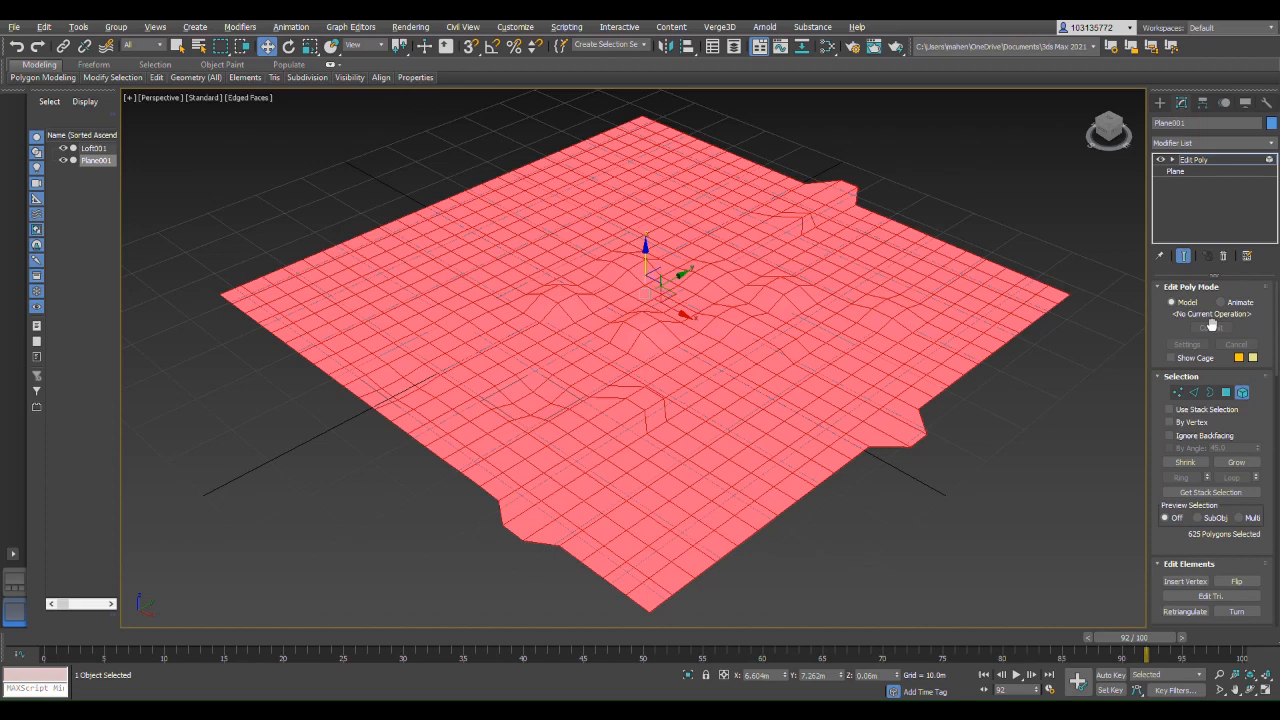
Switch to edge level and shift an edge in front of the central bumps about 2.3 m along Y.
left_click(1178, 392)
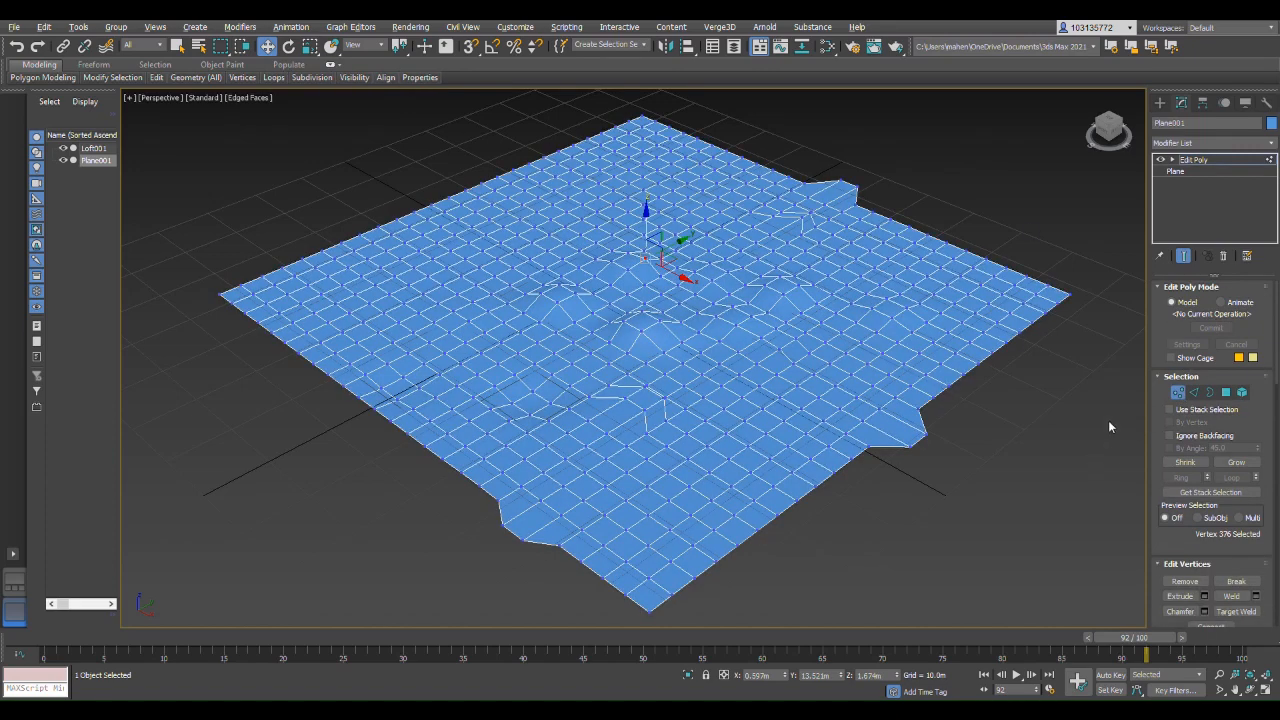
left_click(1194, 392)
left_click(560, 357)
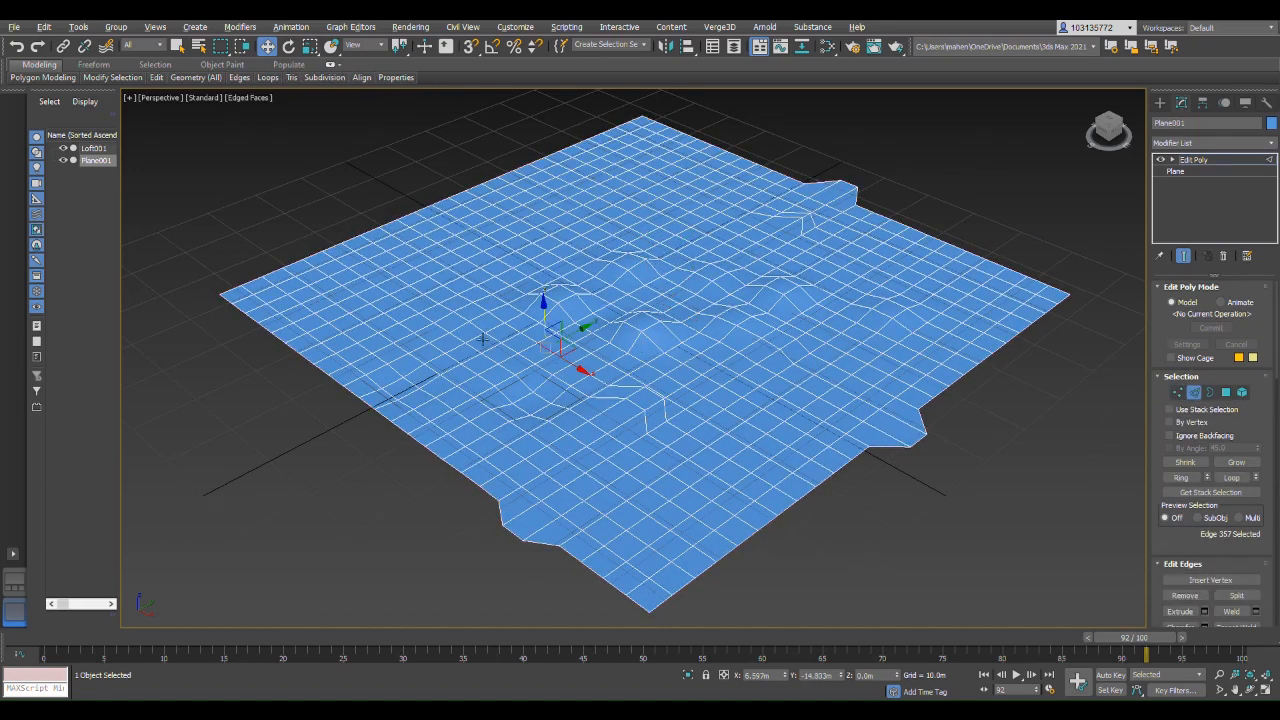
left_click(480, 338)
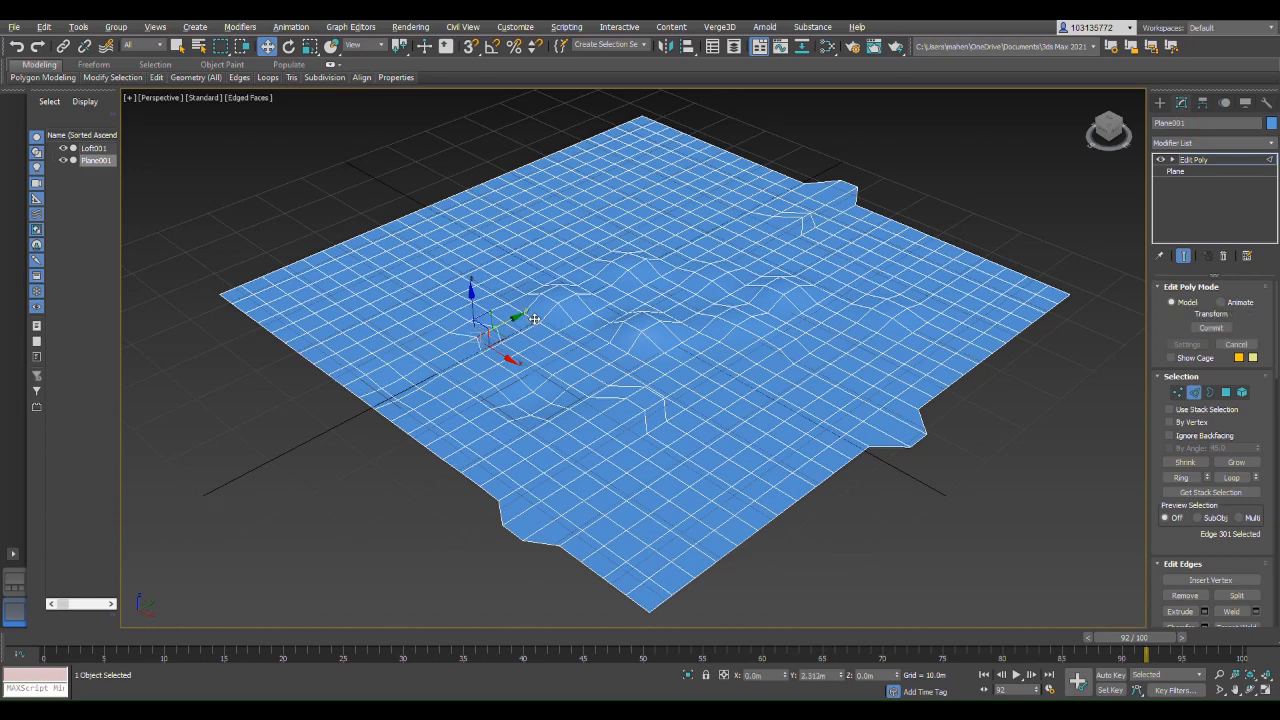
Raise three edges behind the central bumps toward the plane's back corner, the first by about 2.5 m.
left_click(508, 252)
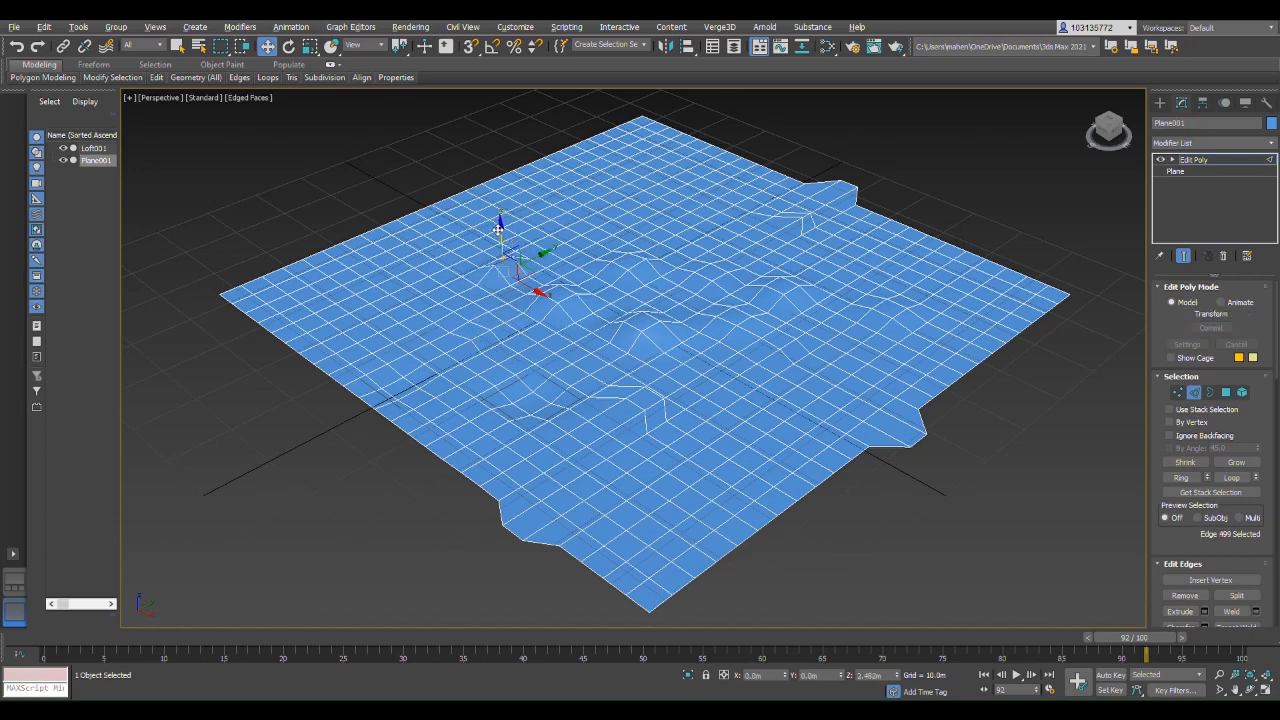
left_click(571, 180)
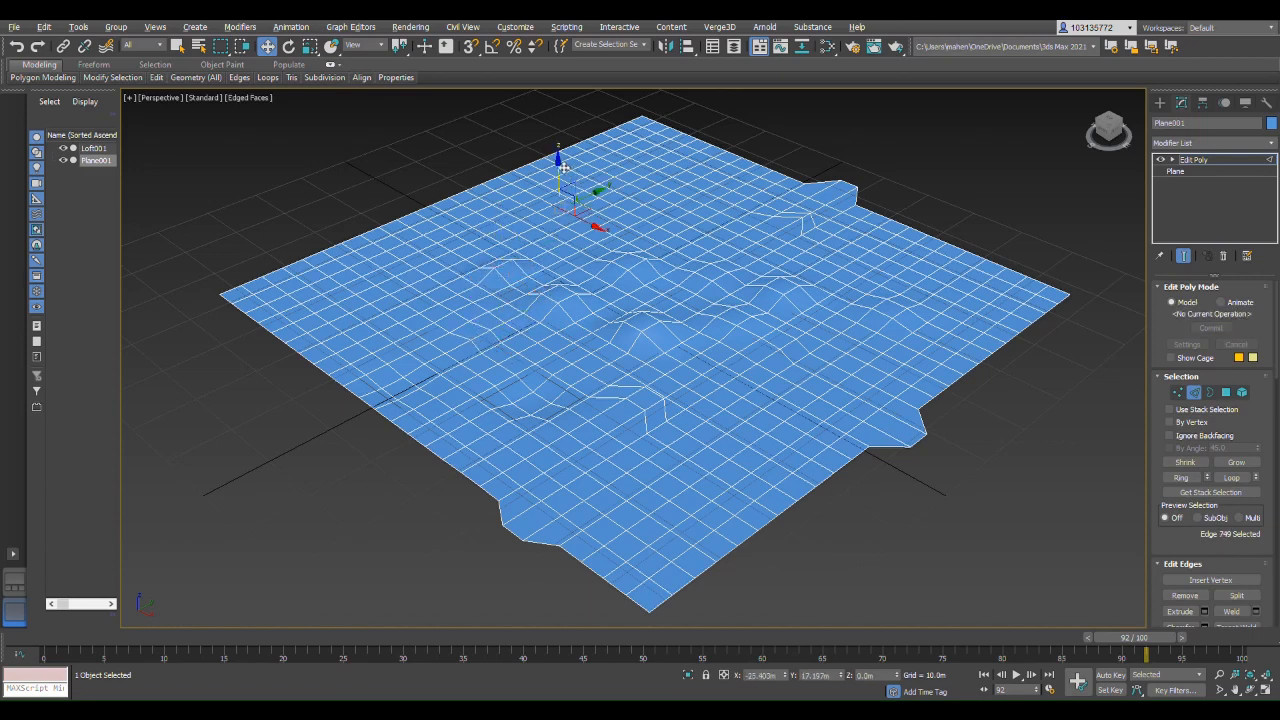
left_click(672, 185)
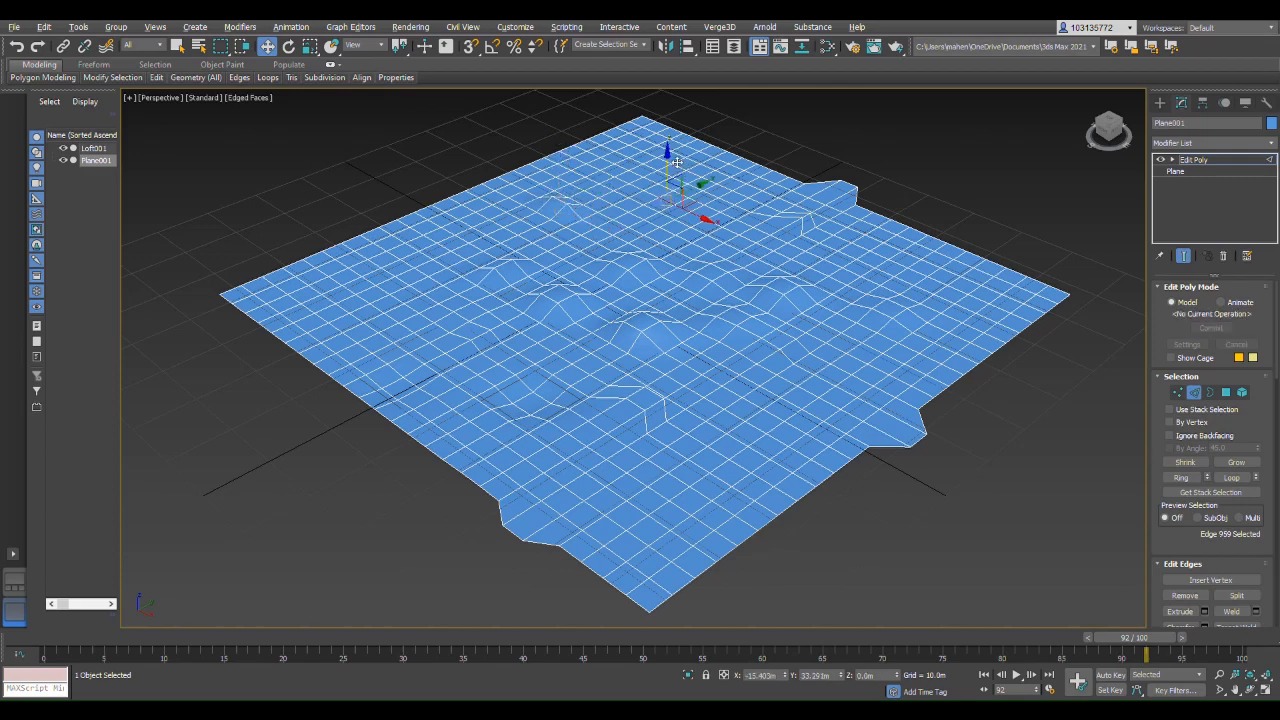
Lower four edges between the back bumps and the raised right border, the last one to about Z -1.2 m.
left_click(640, 192)
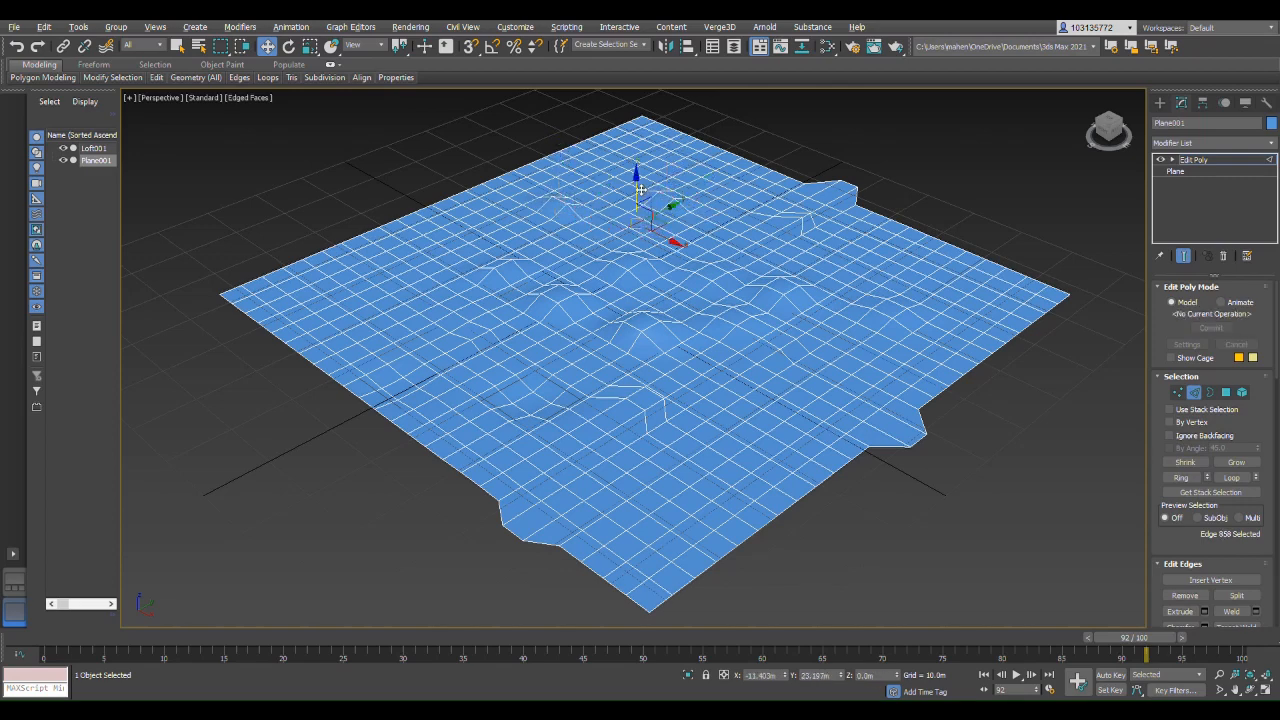
left_click(705, 212)
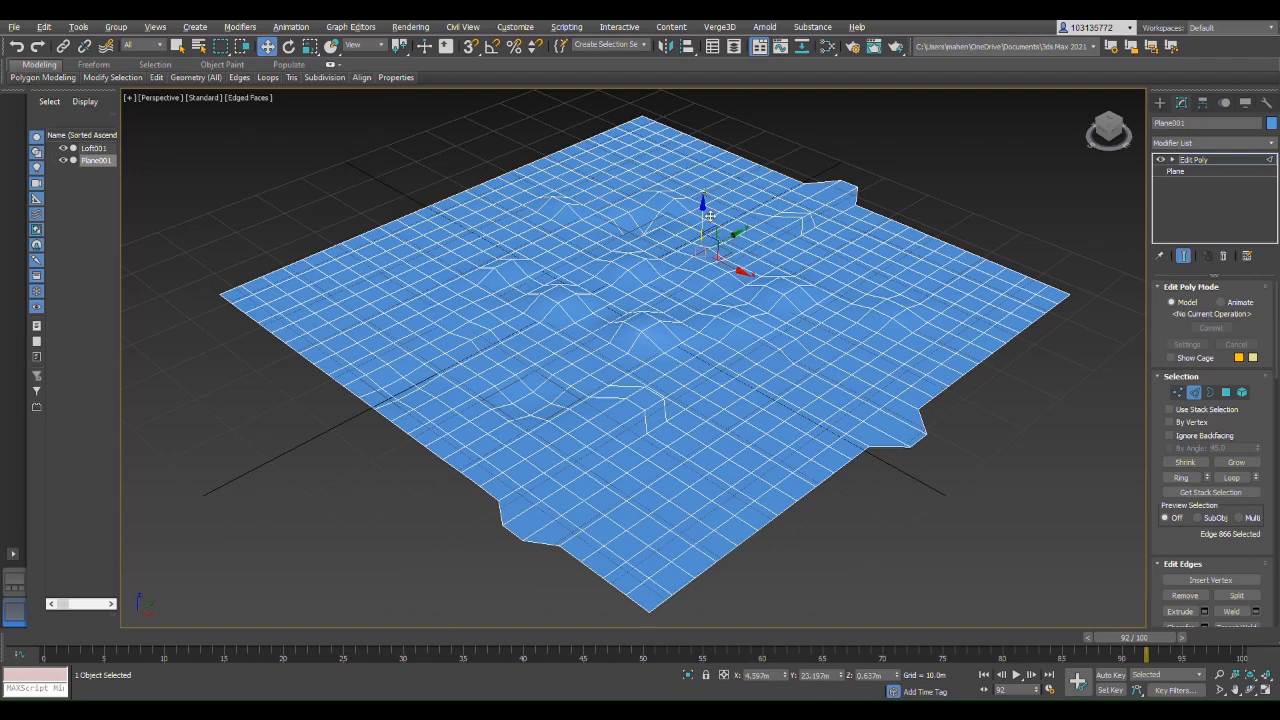
left_click_drag(709, 216, 710, 228)
left_click(820, 266)
left_click_drag(827, 228, 828, 241)
left_click(786, 228)
left_click_drag(788, 200, 788, 208)
Add a second Edit Poly modifier on top of the plane's existing one.
scroll(1189, 507, "down", 2)
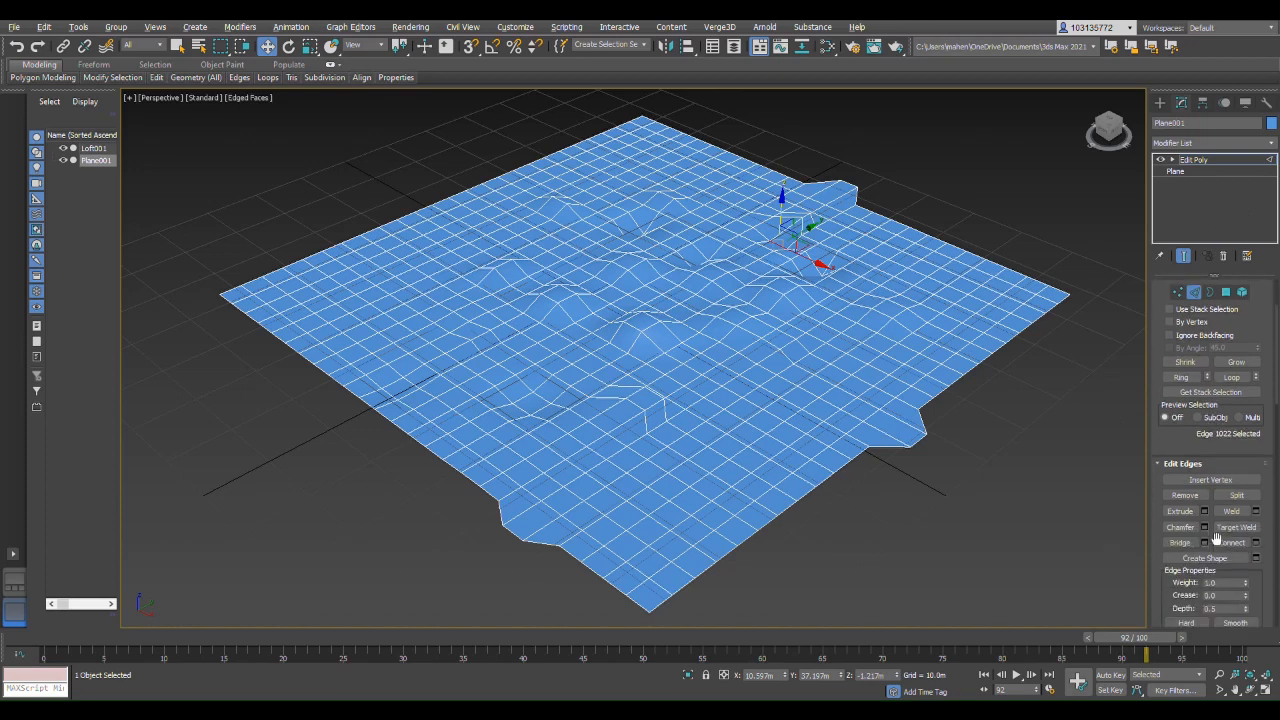
scroll(1175, 557, "down", 1)
scroll(1188, 602, "up", 2)
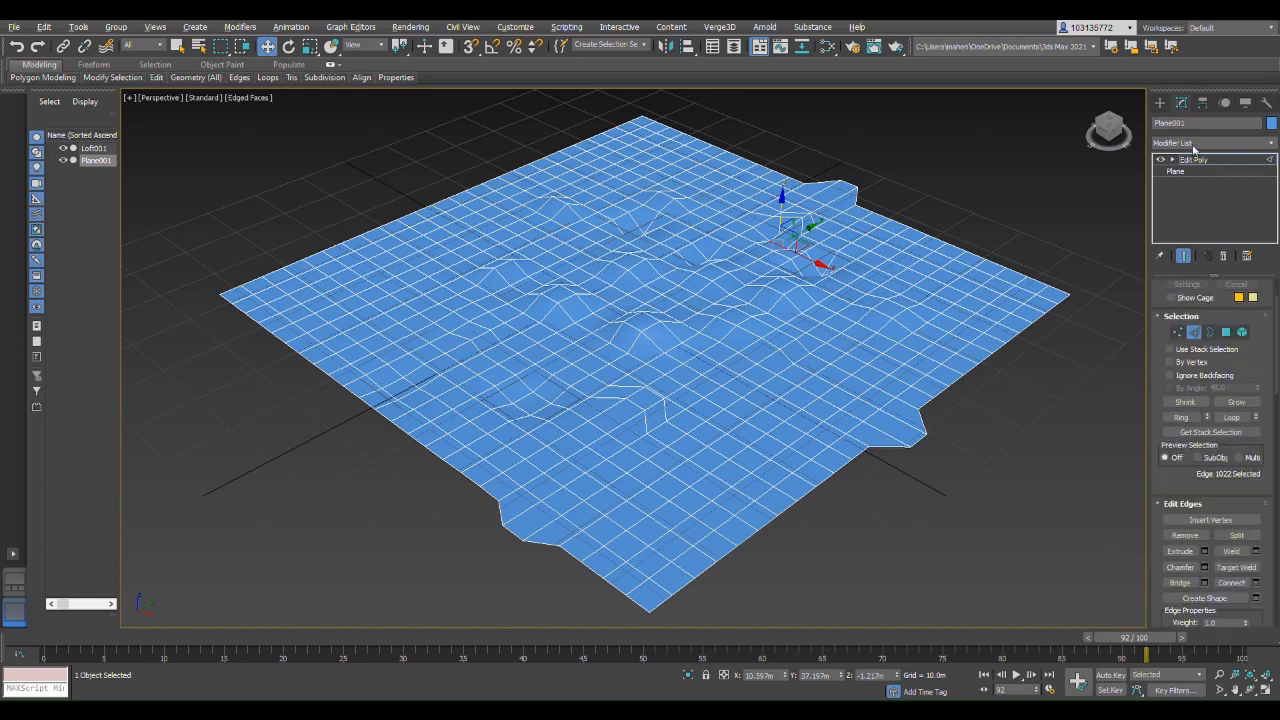
left_click(1186, 147)
key("o")
left_click(1105, 221)
left_click(1201, 146)
key("Return")
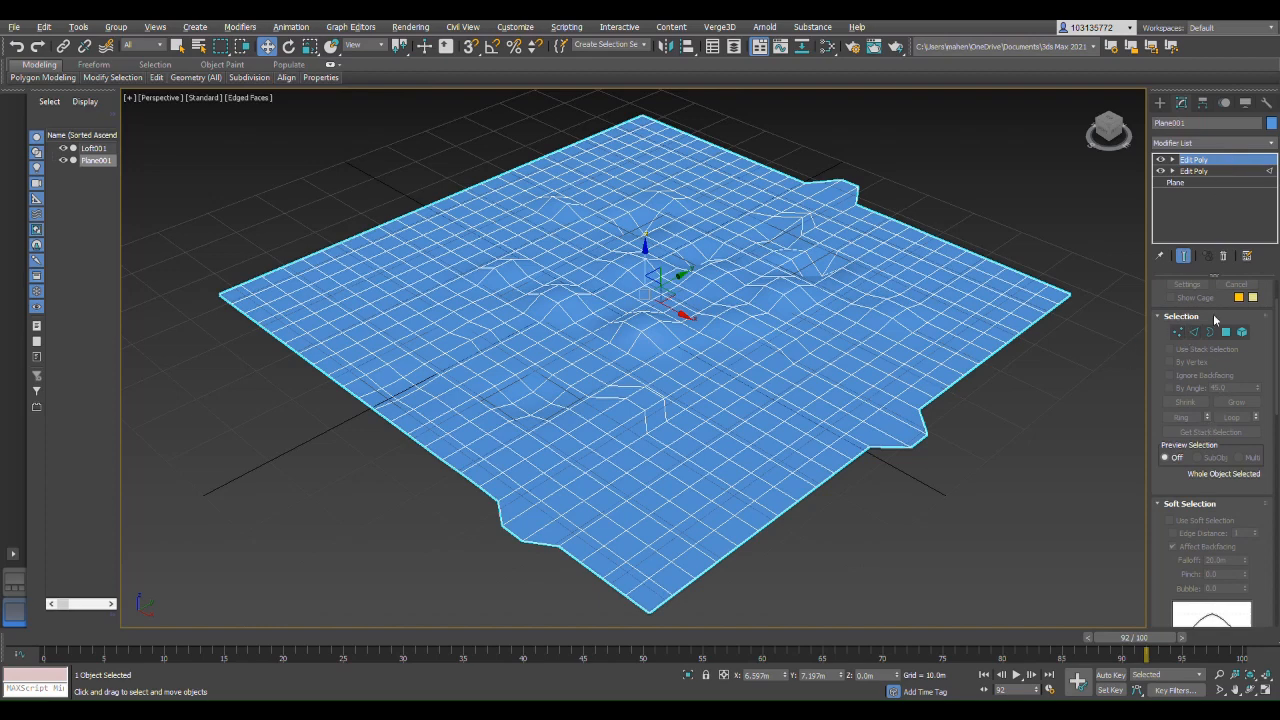
Rename the upper Edit Poly modifier as "edit poly surfaces".
scroll(1260, 456, "down", 2)
scroll(1260, 456, "down", 2)
scroll(1260, 456, "up", 1)
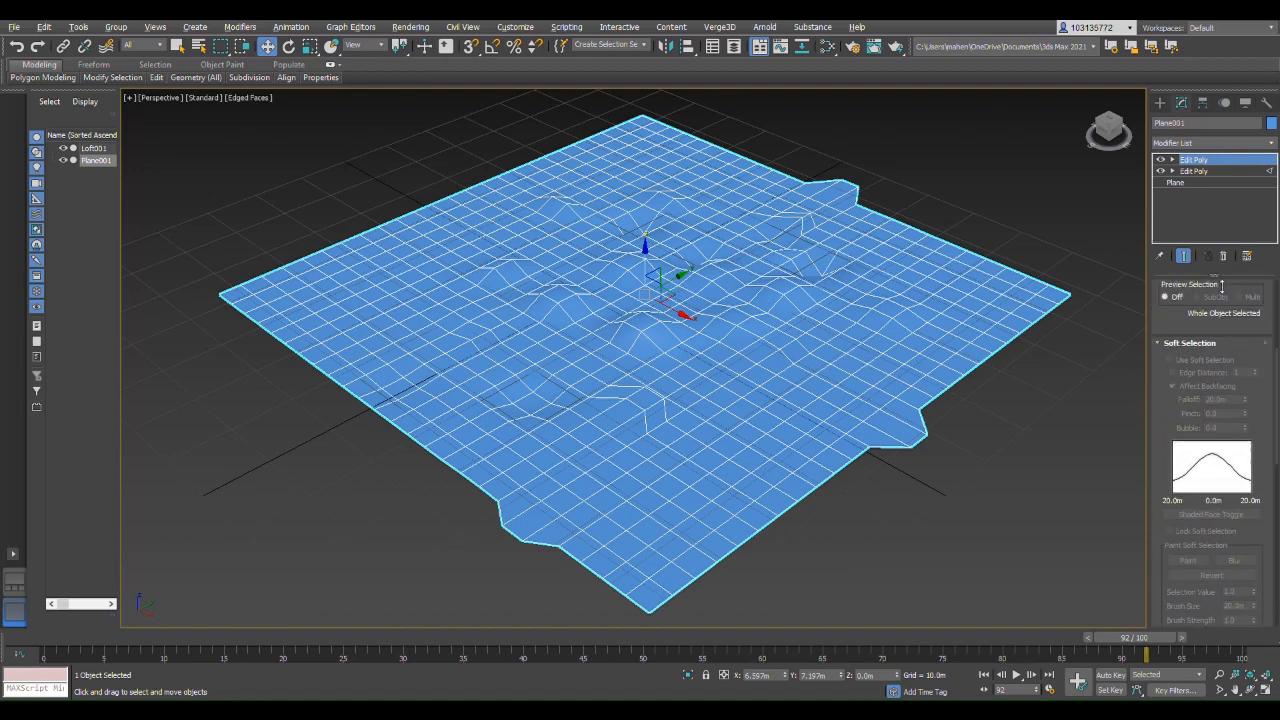
scroll(1221, 287, "up", 2)
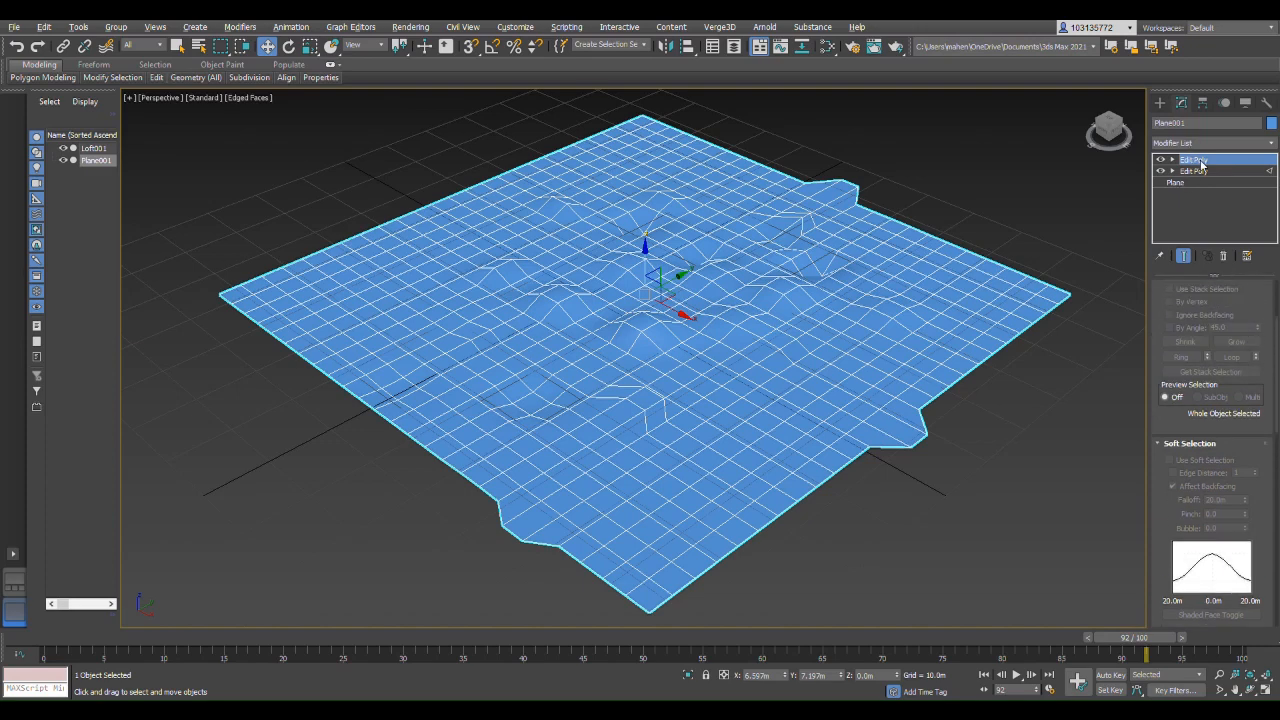
left_click(1208, 161)
left_click(1205, 161)
left_click(1206, 161)
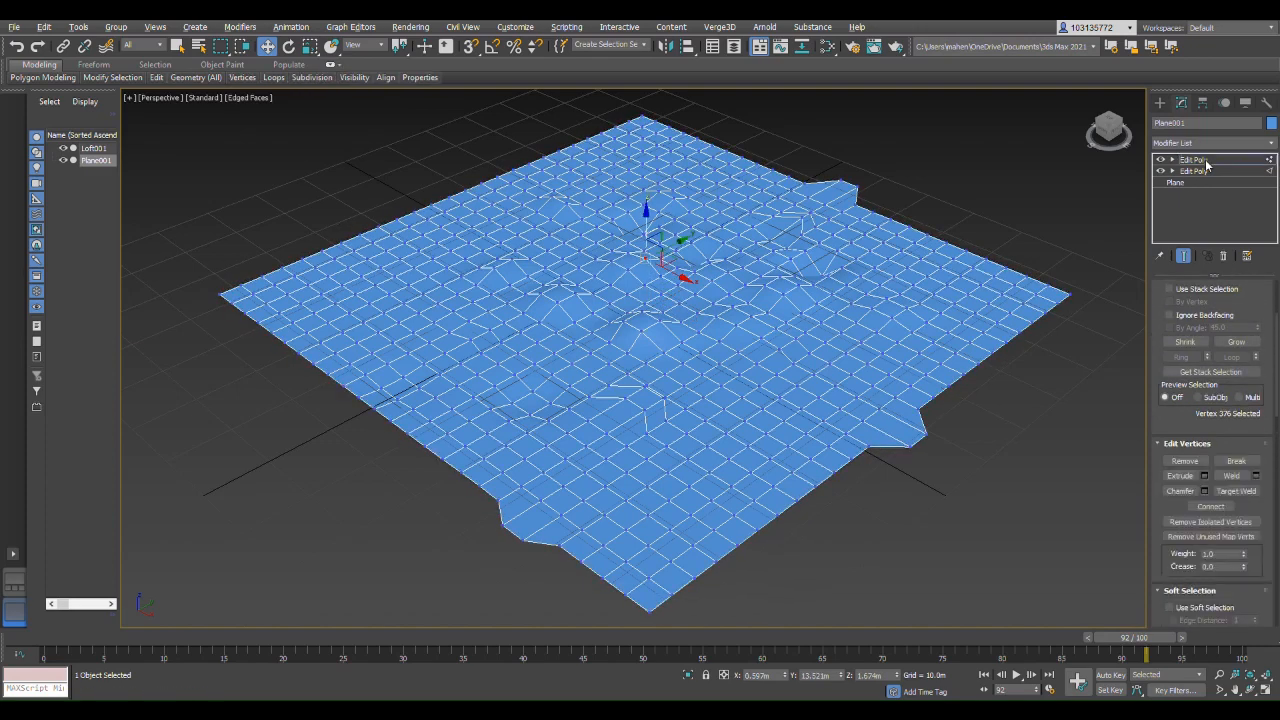
left_click(1206, 161)
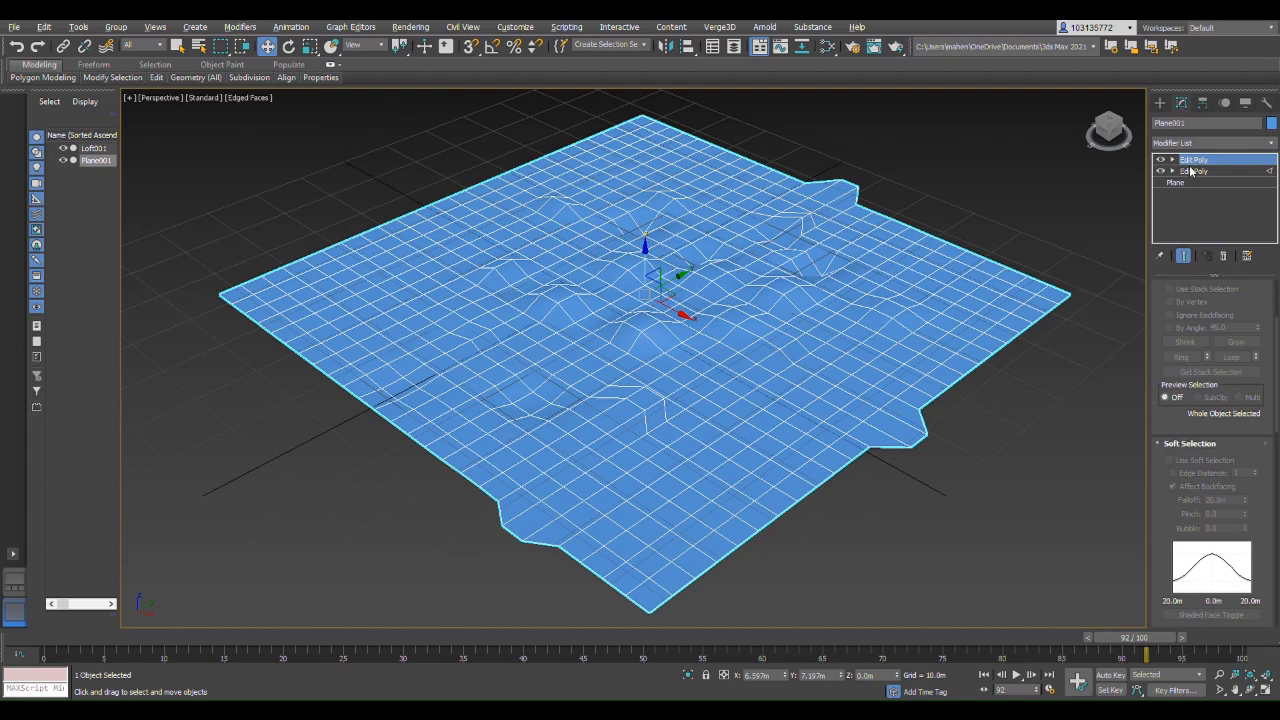
left_click(1192, 160)
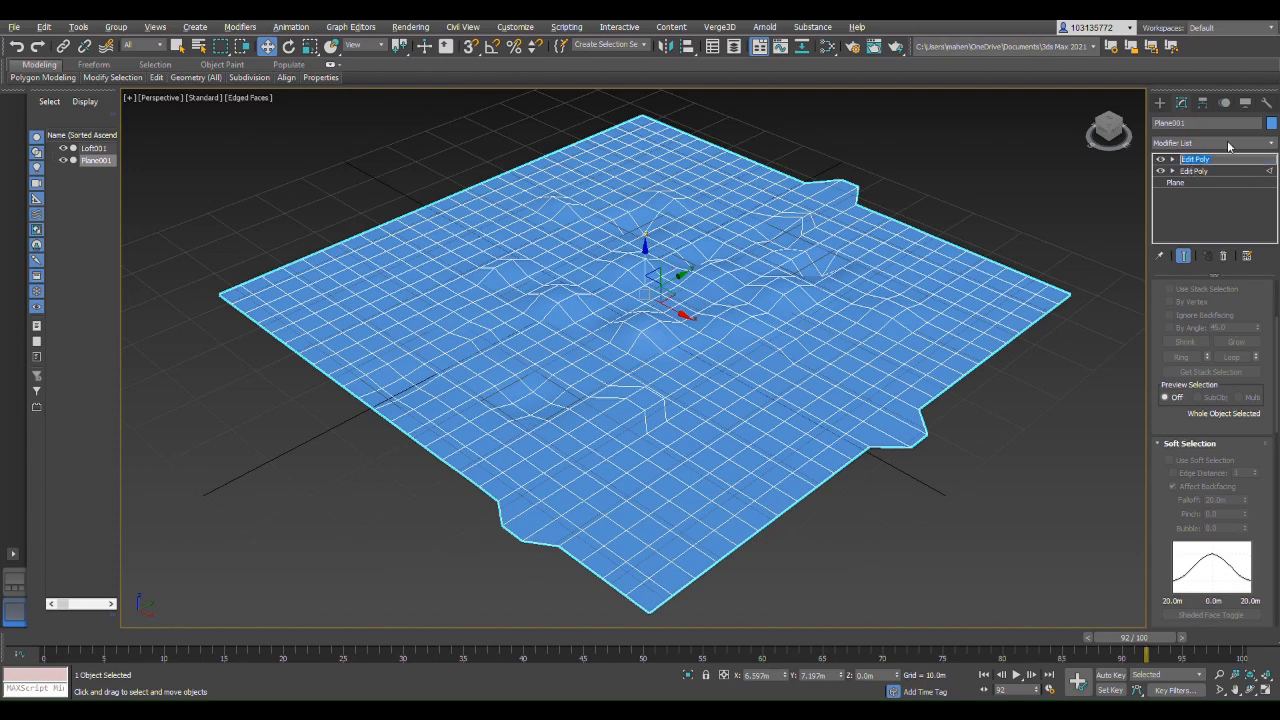
type("edit")
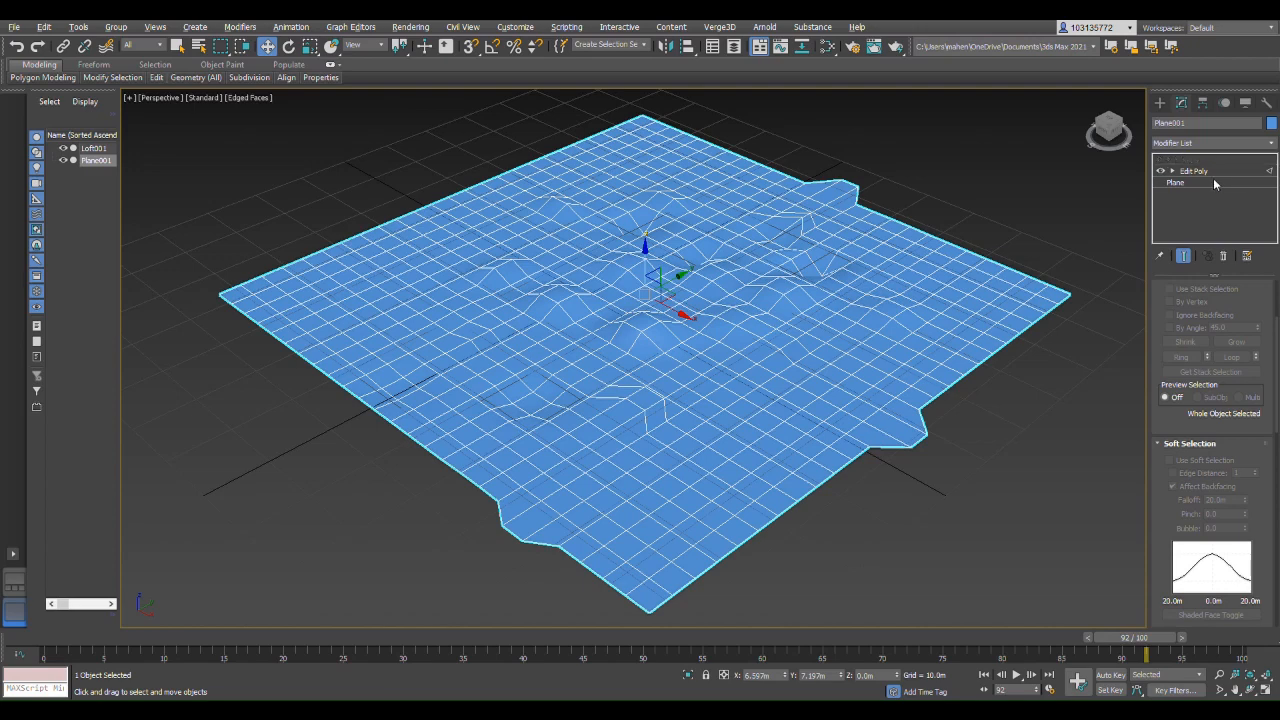
left_click(1215, 181)
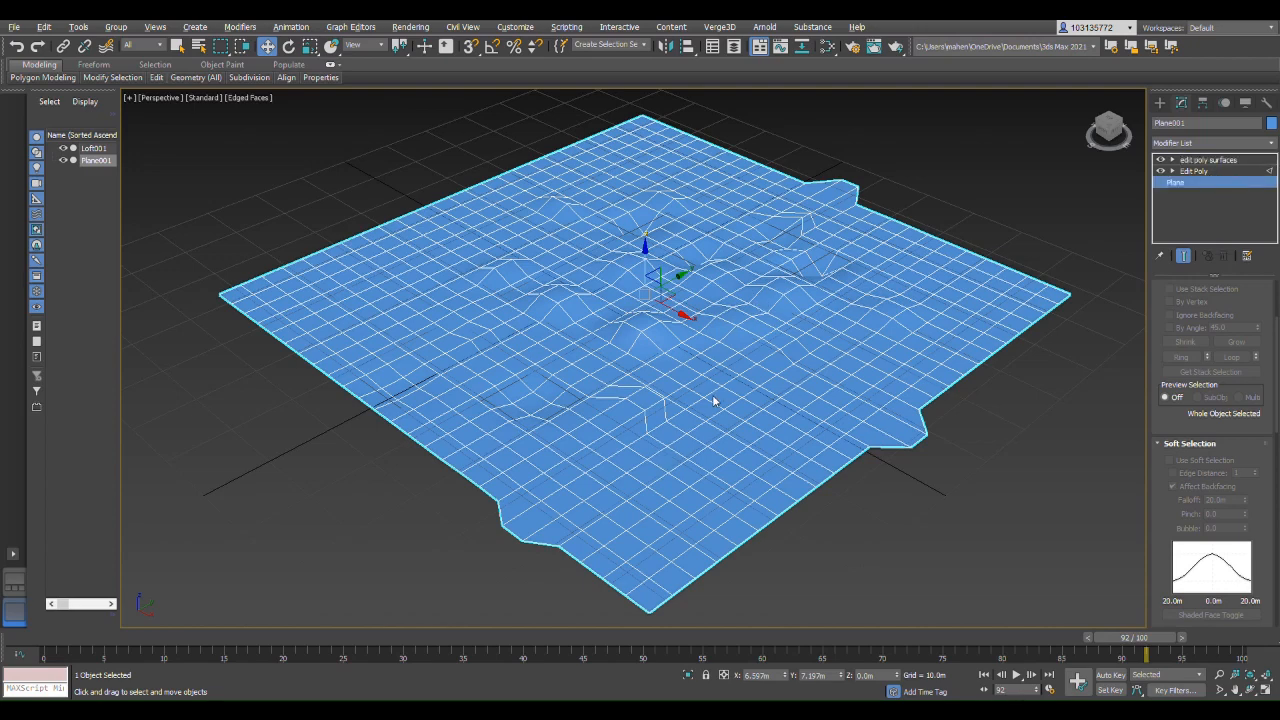
Return to edge level of the lower Edit Poly modifier and widen the command panel to two columns.
left_click(1206, 173)
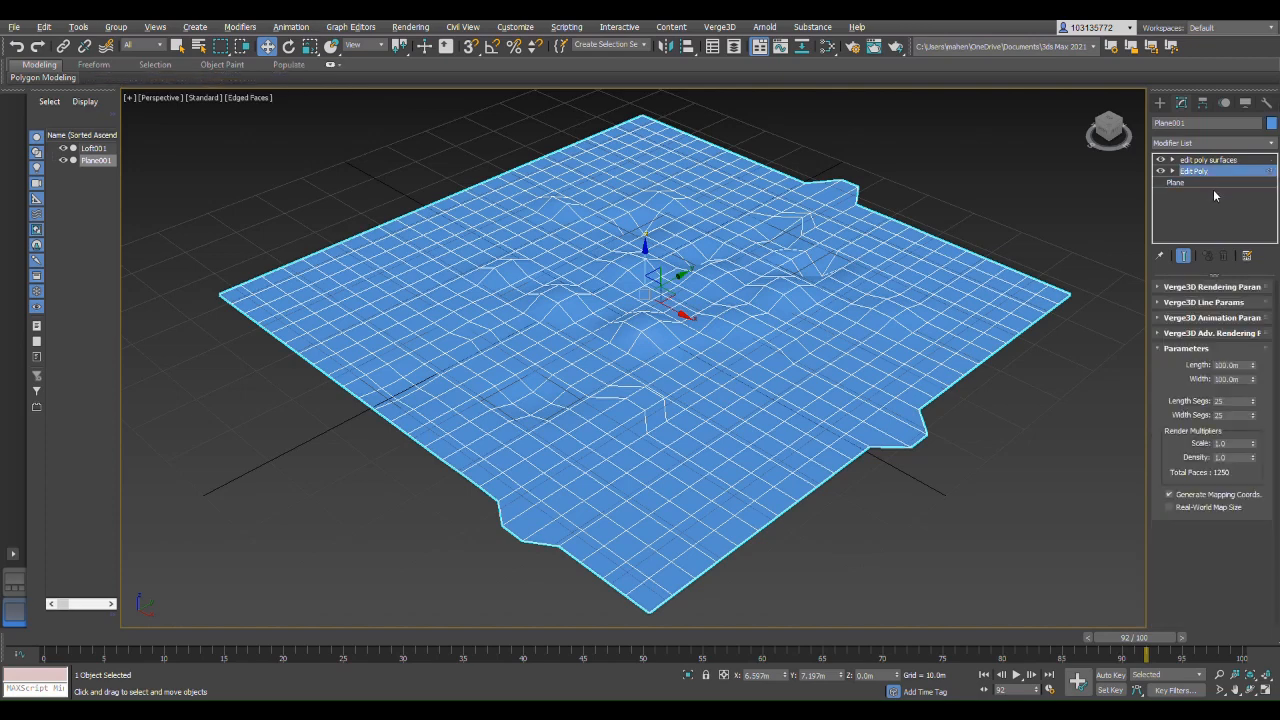
left_click(763, 425)
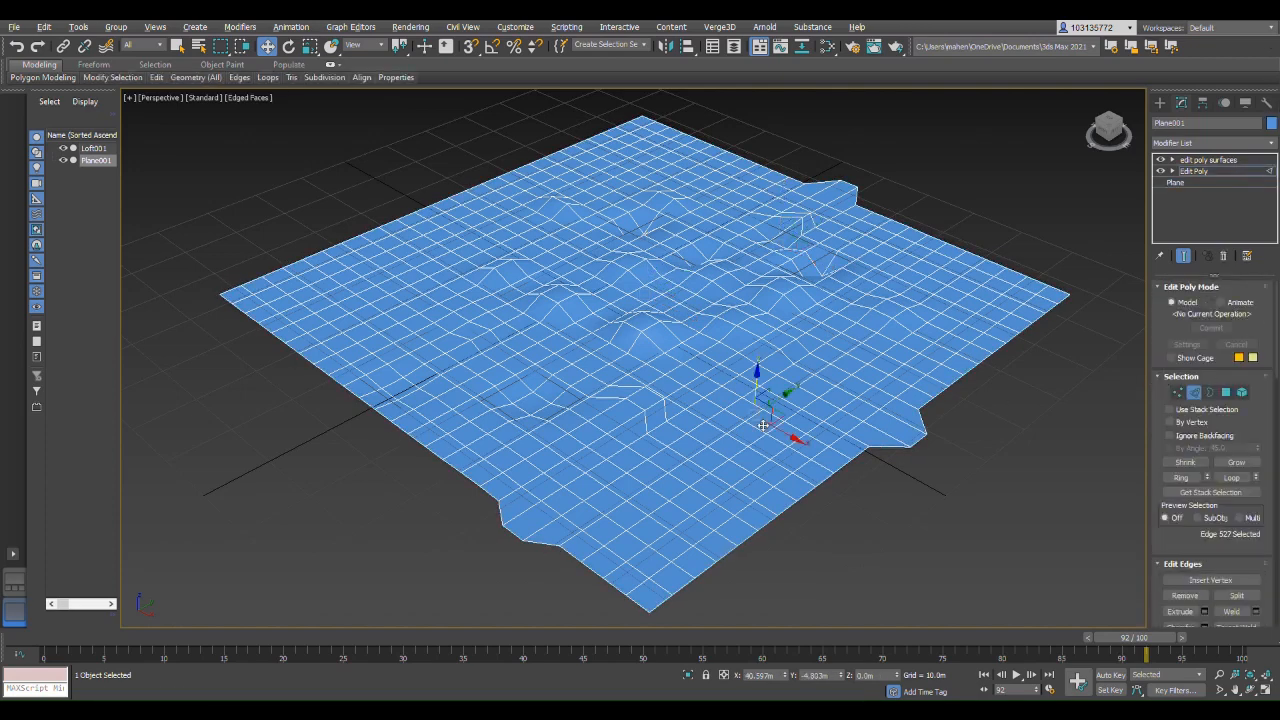
left_click(854, 394)
scroll(1229, 480, "down", 3)
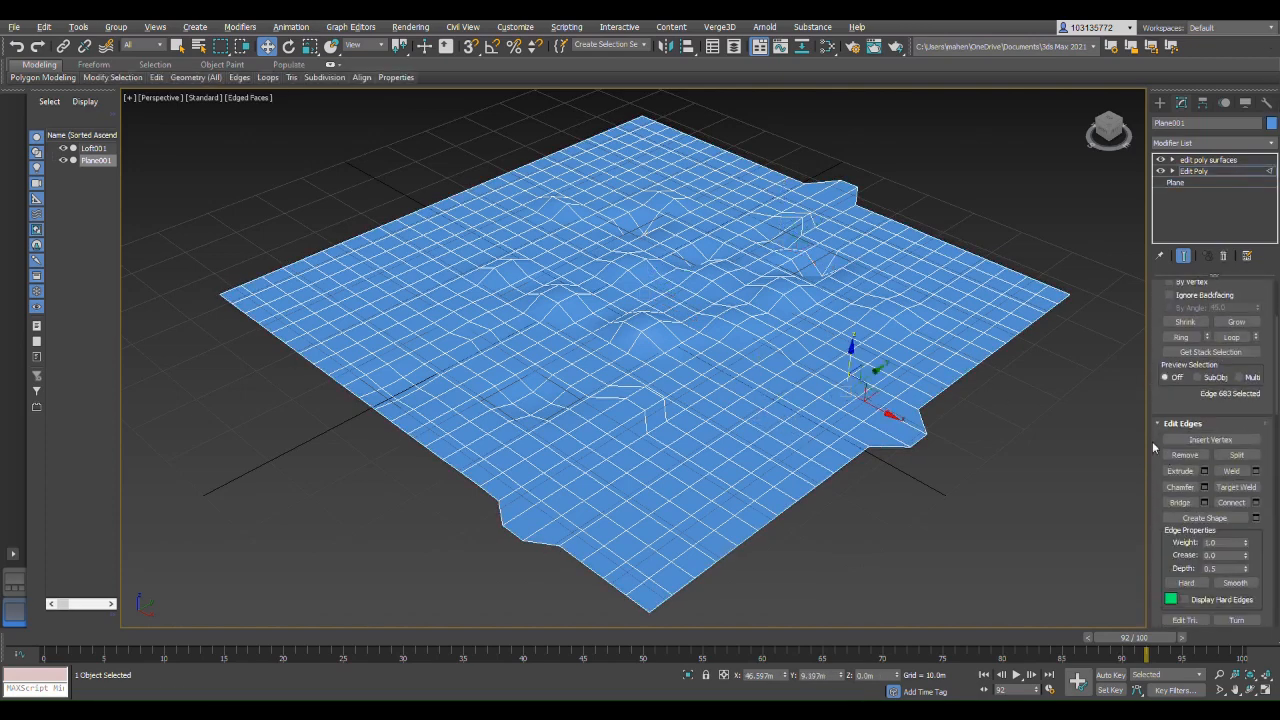
left_click_drag(1155, 452, 1008, 460)
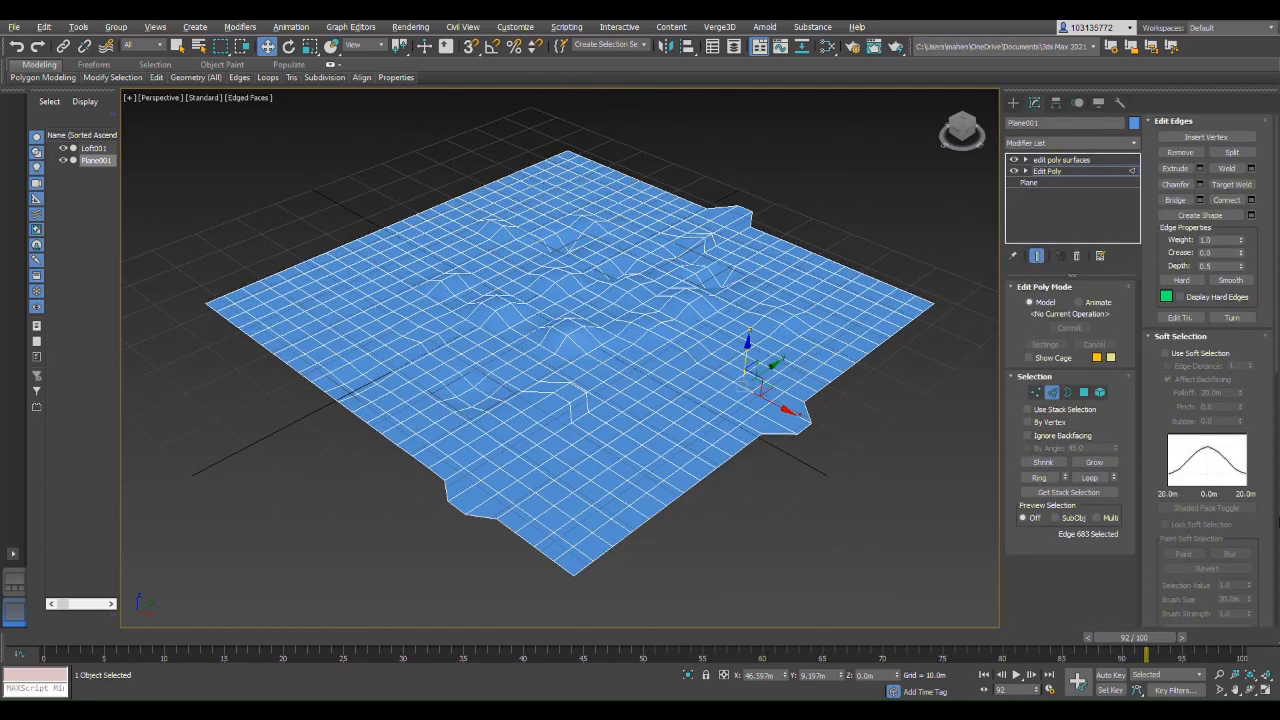
Turn on Use Soft Selection for edges and select several single edges around the central bumps.
left_click(596, 400)
left_click(1165, 353)
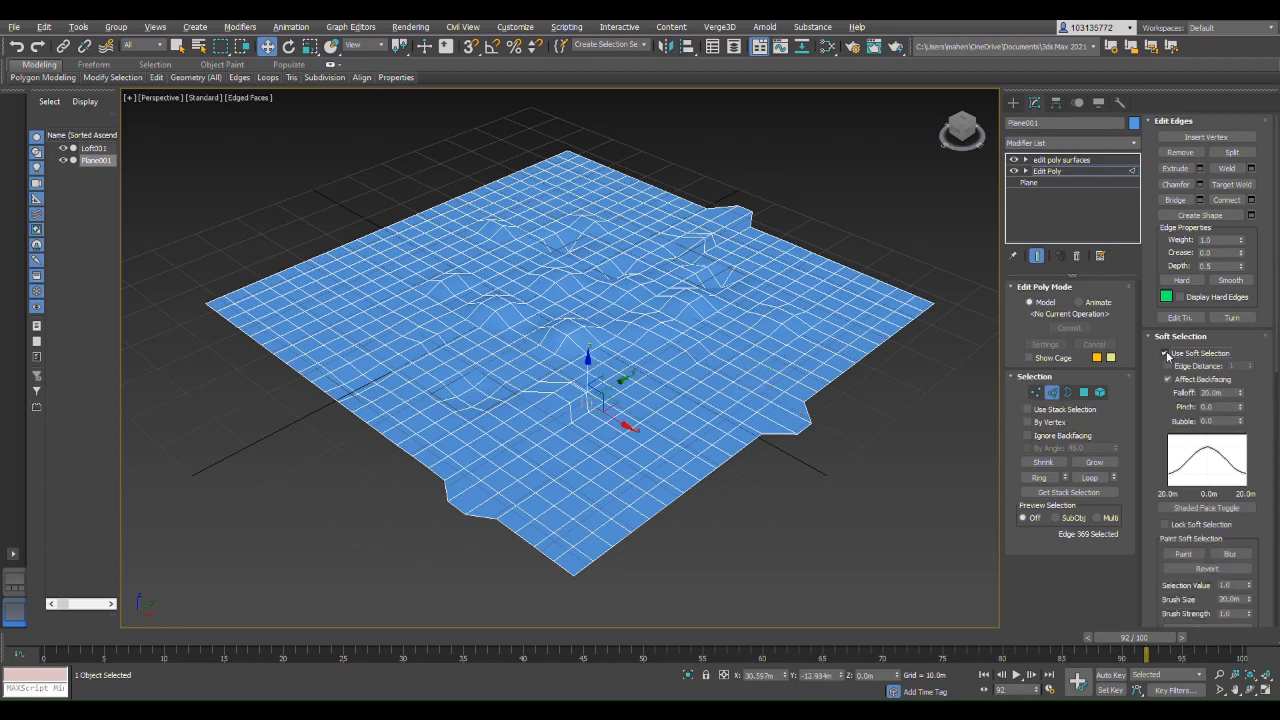
left_click(657, 399)
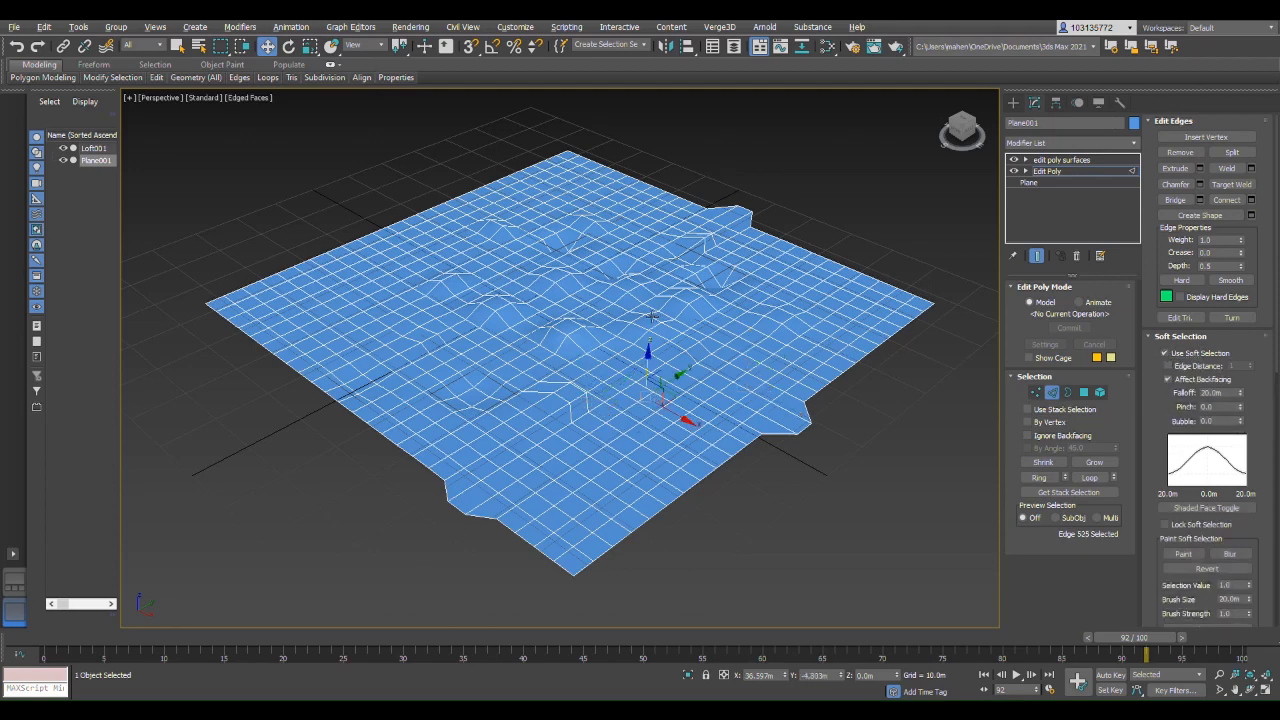
left_click(653, 317)
left_click(609, 339)
left_click(577, 289)
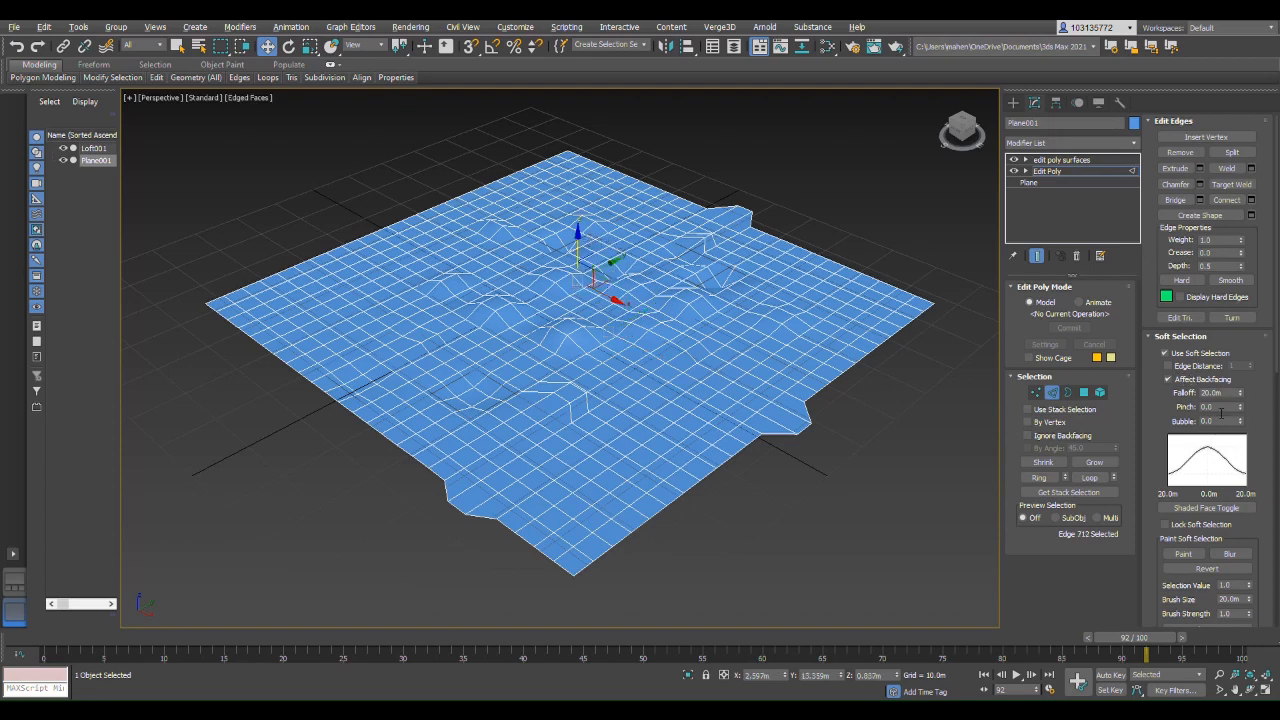
Check the settings of the edit poly surfaces modifier, and return to edge level of the lower Edit Poly modifier.
left_click(1078, 162)
left_click(710, 172)
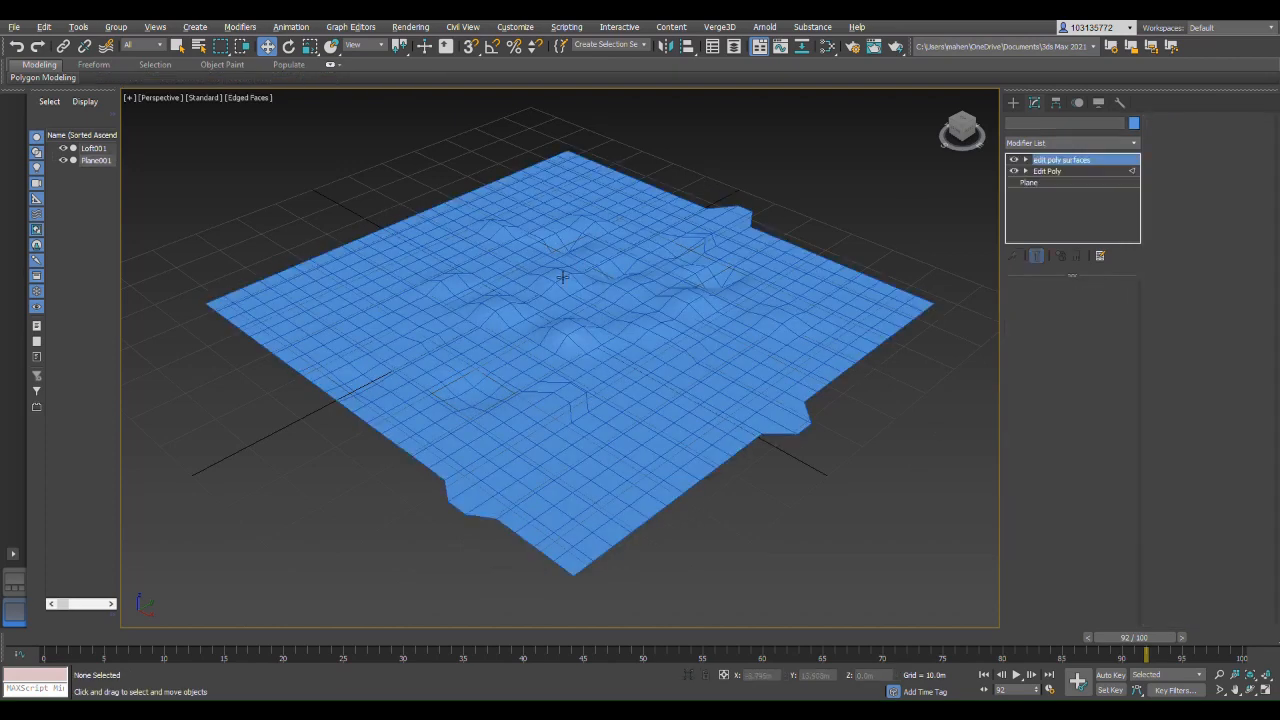
left_click(562, 277)
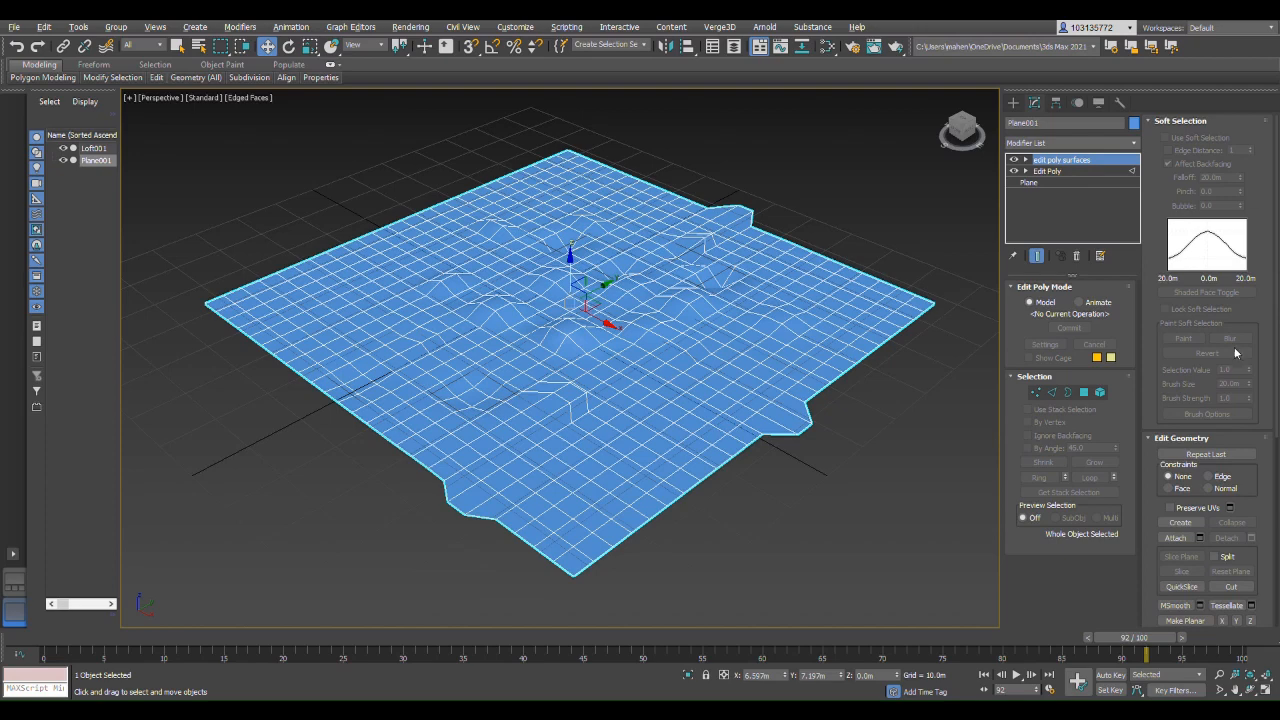
scroll(1190, 215, "down", 5)
scroll(1176, 241, "up", 5)
left_click(1046, 172)
key("2")
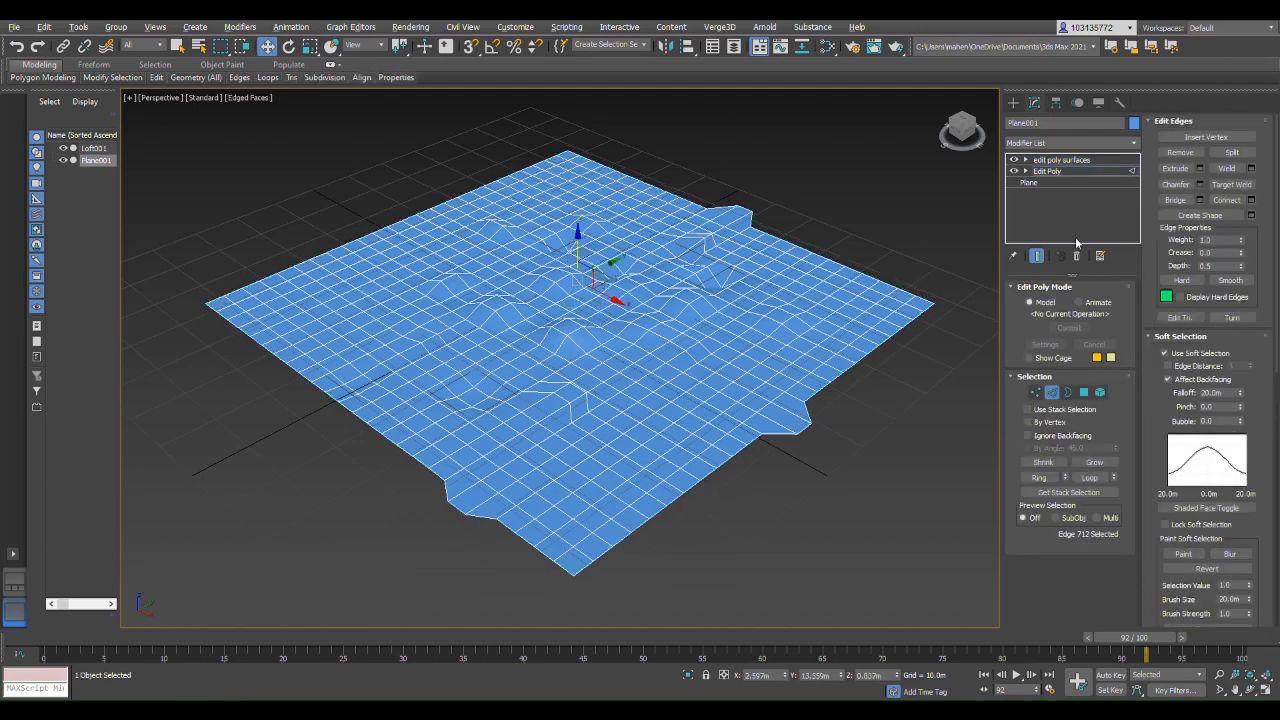
Switch to vertex level and raise two soft-selected hills with 20 m falloff, one before the central bumps and one near the back corner.
left_click(1035, 393)
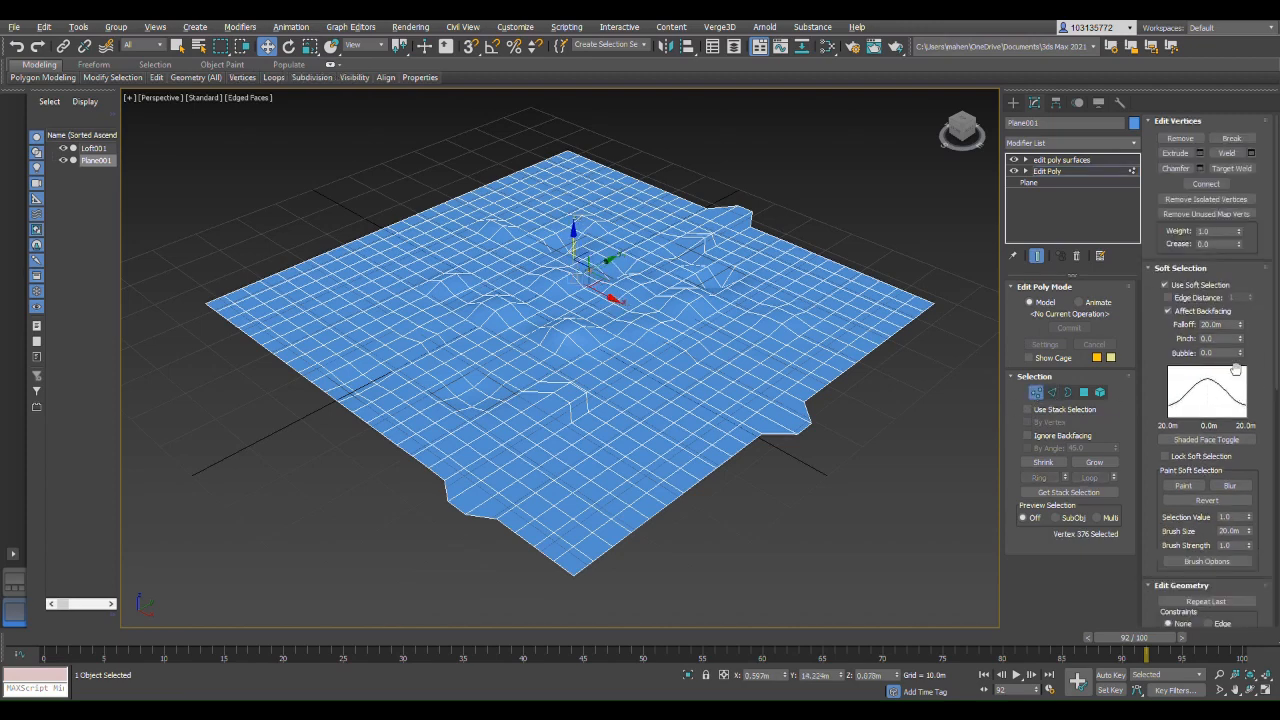
left_click(586, 352)
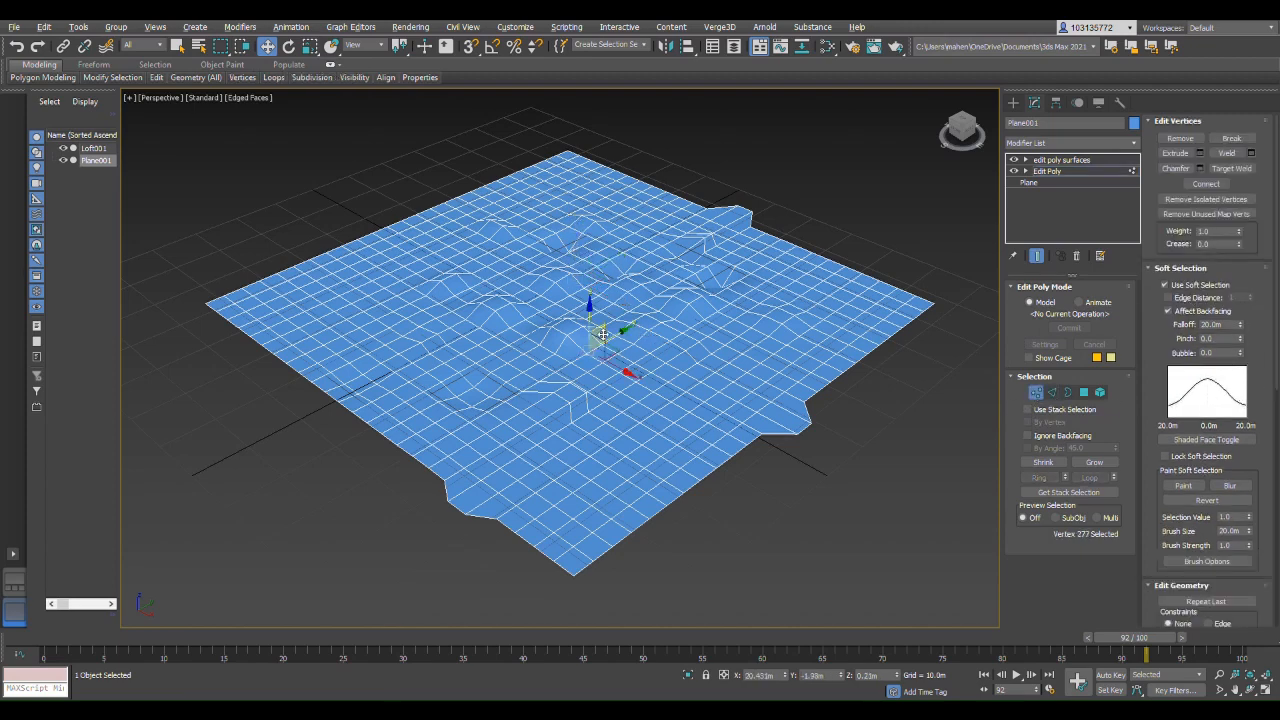
left_click_drag(593, 319, 592, 290)
left_click(627, 203)
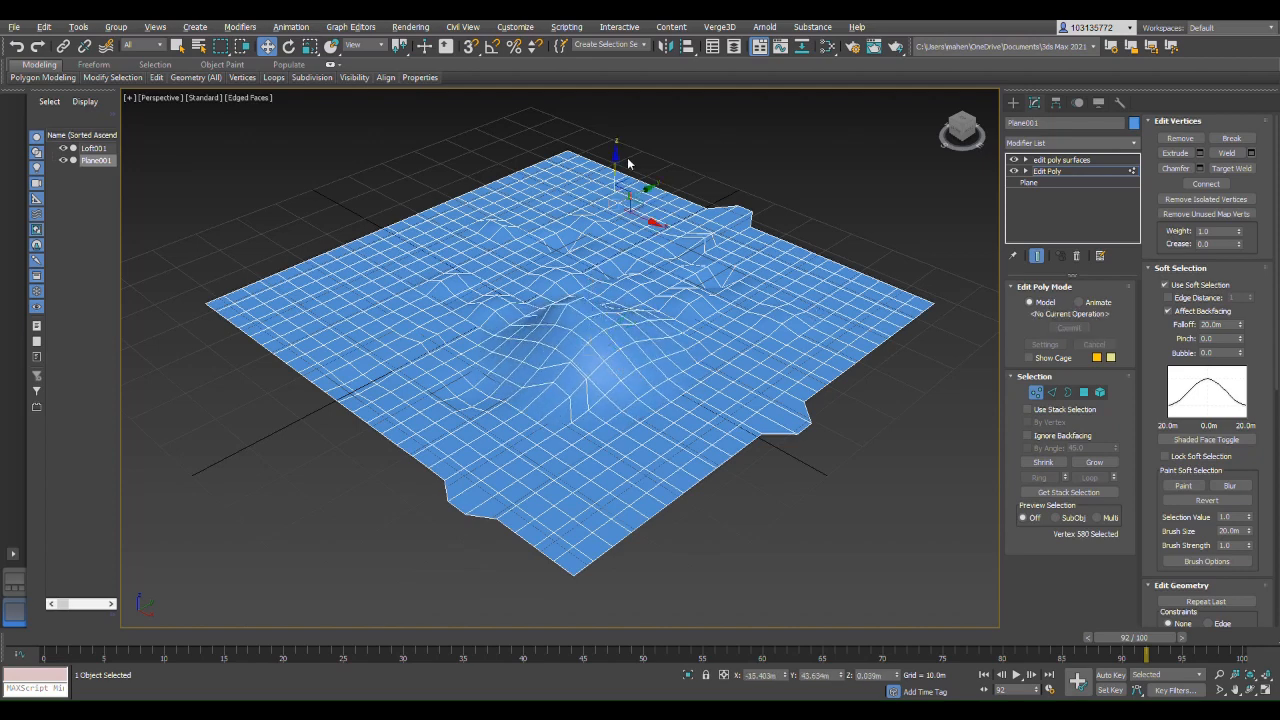
left_click_drag(628, 163, 620, 128)
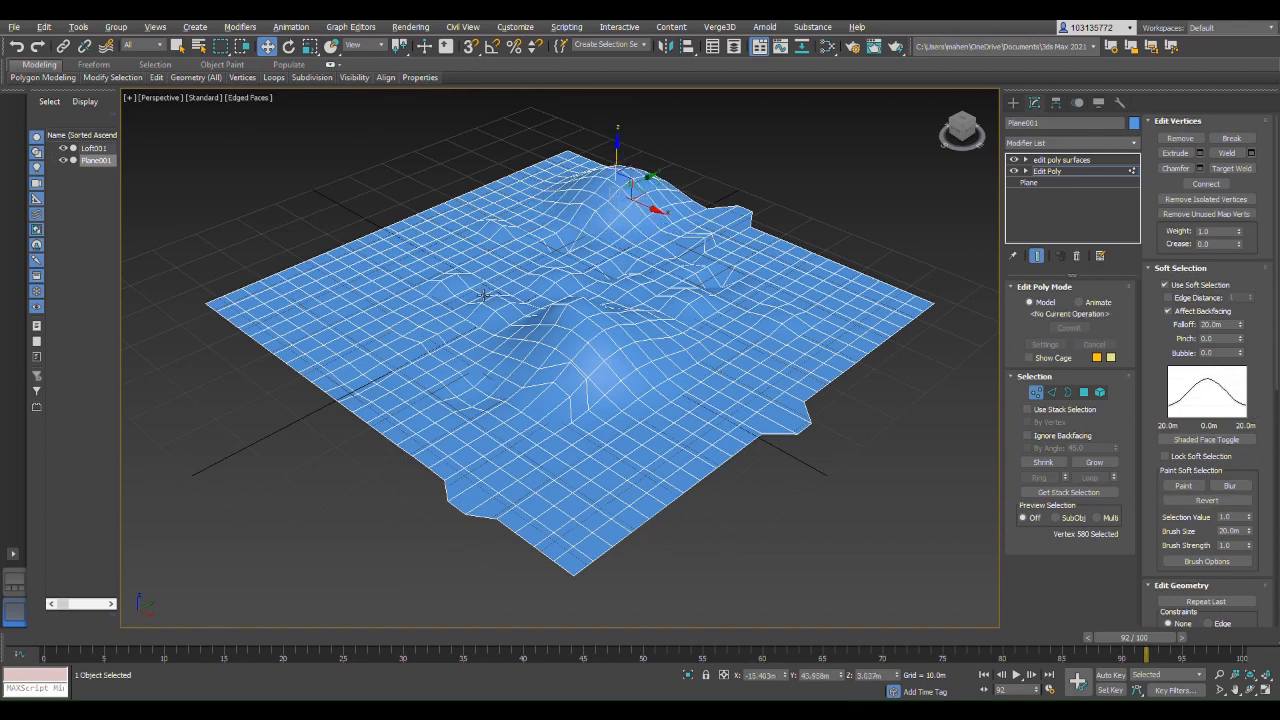
Lower a soft-selected vertex near the plane's left side into a hollow and raise another near the right corner into a hill.
left_click(381, 308)
mouse_move(378, 270)
left_mouse_down()
mouse_move(372, 222)
mouse_move(382, 281)
left_mouse_up()
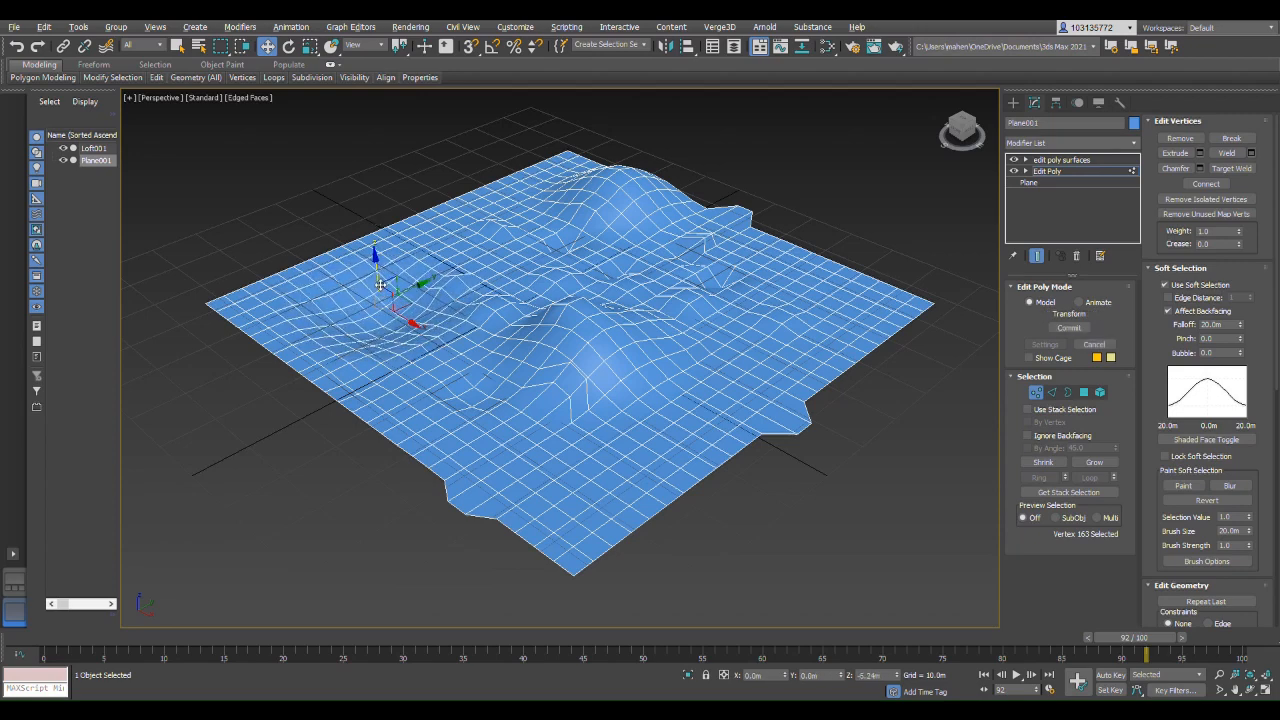
left_click(831, 325)
left_click_drag(830, 288, 837, 246)
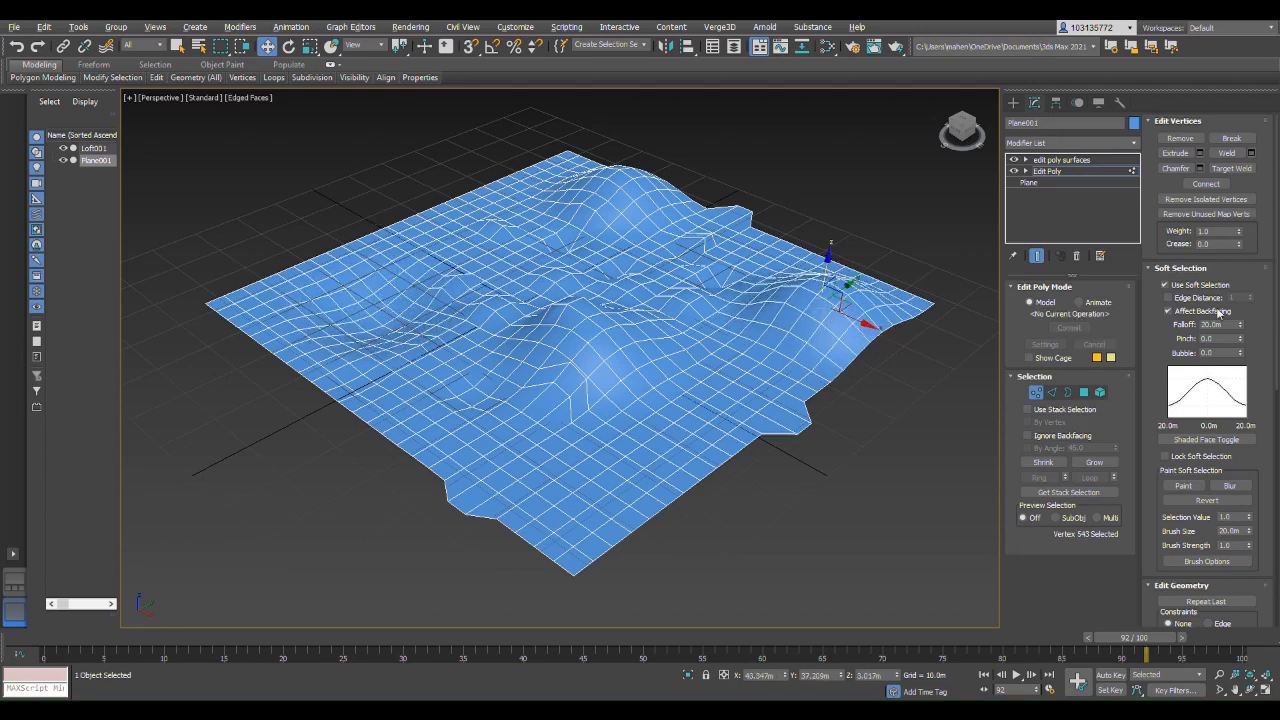
Set the Soft Selection falloff to 23.372 m and pinch to 0.22, and raise a vertex near the plane's front corner into a hill.
mouse_move(1240, 325)
left_mouse_down()
mouse_move(1251, 326)
mouse_move(1244, 352)
mouse_move(1243, 328)
left_mouse_up()
left_click(642, 477)
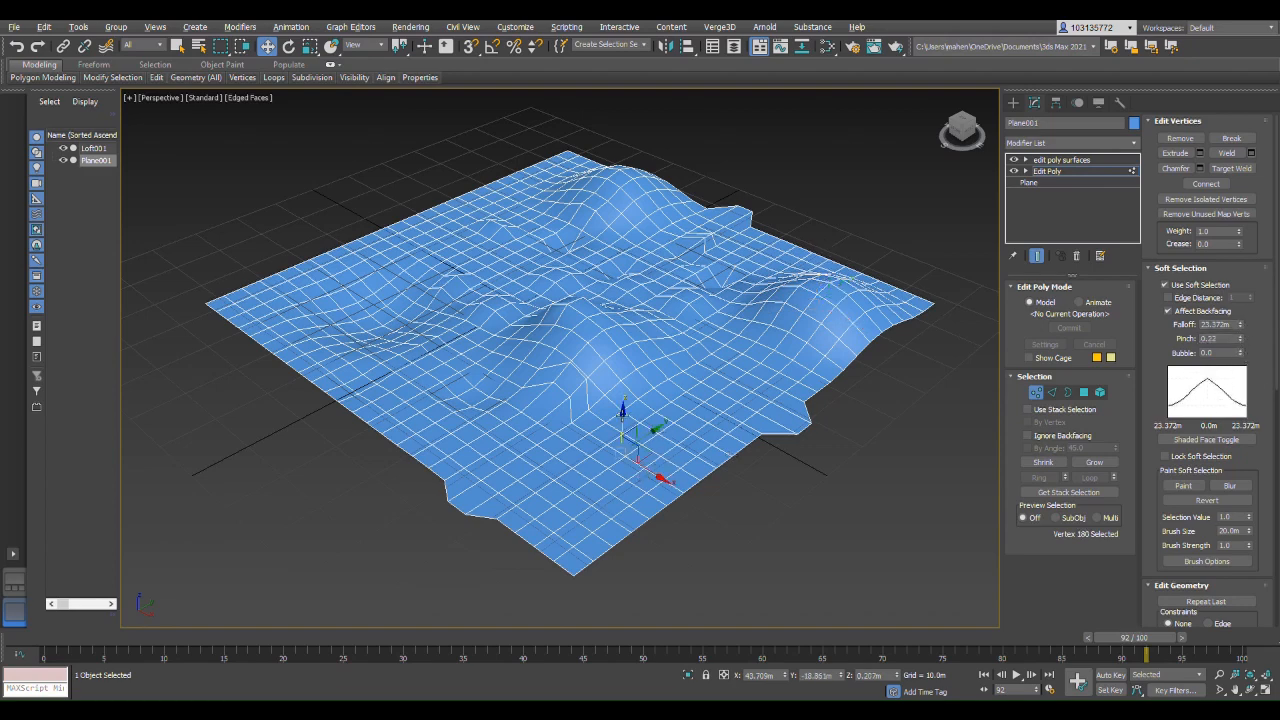
mouse_move(622, 412)
left_mouse_down()
mouse_move(641, 252)
mouse_move(616, 405)
left_mouse_up()
Sink a soft-selected vertex on the plane's left side, raise another behind it into a hill, and lower one near the back right edge.
left_click(460, 340)
left_click_drag(462, 342, 466, 369)
left_click(502, 256)
left_click_drag(505, 223, 502, 172)
left_click(710, 245)
mouse_move(708, 230)
left_mouse_down()
mouse_move(709, 210)
mouse_move(709, 229)
left_mouse_up()
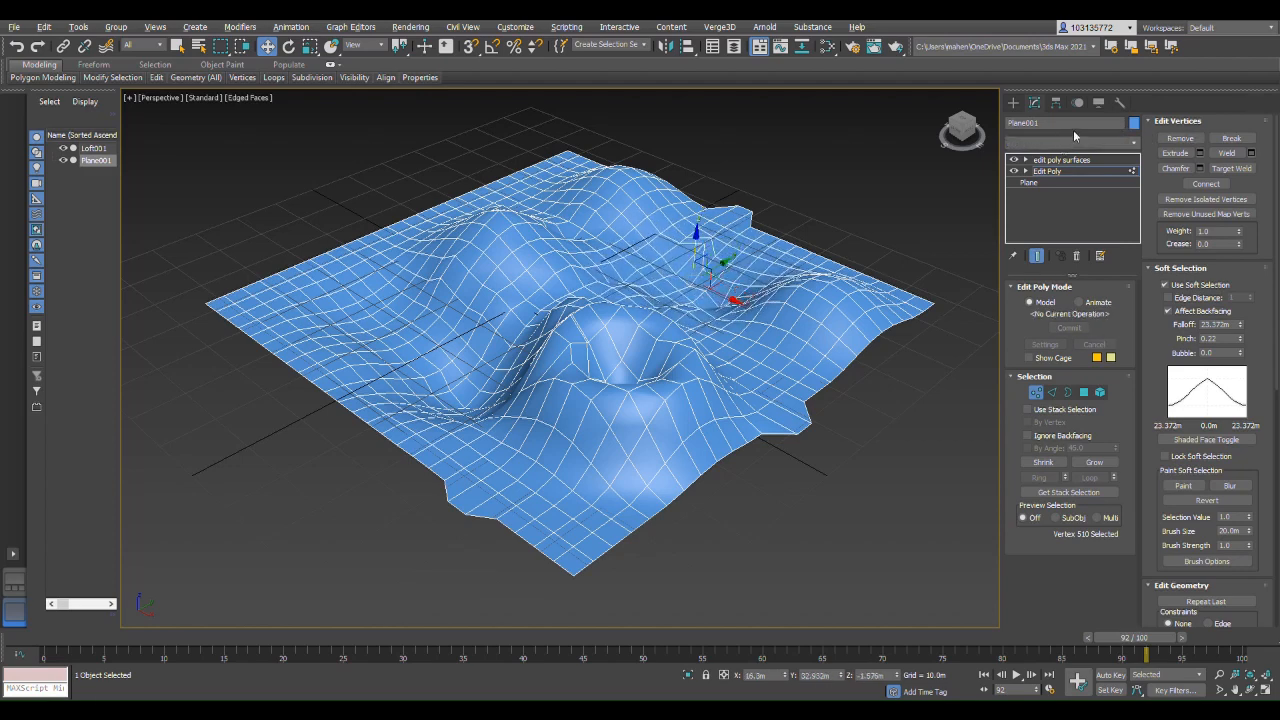
Add a TurboSmooth modifier above the lower Edit Poly and compare smoothing levels between 0 and 2 iterations, ending at 2.
type("tu")
key("Return")
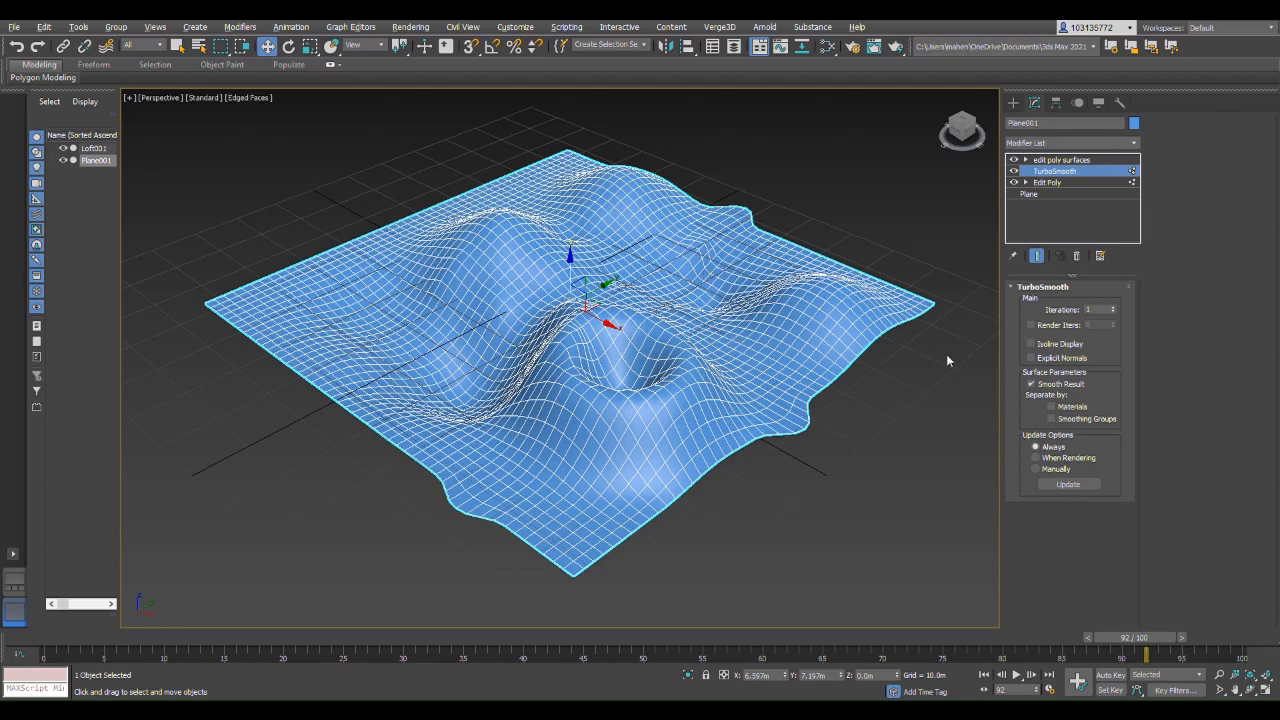
left_click(1113, 309)
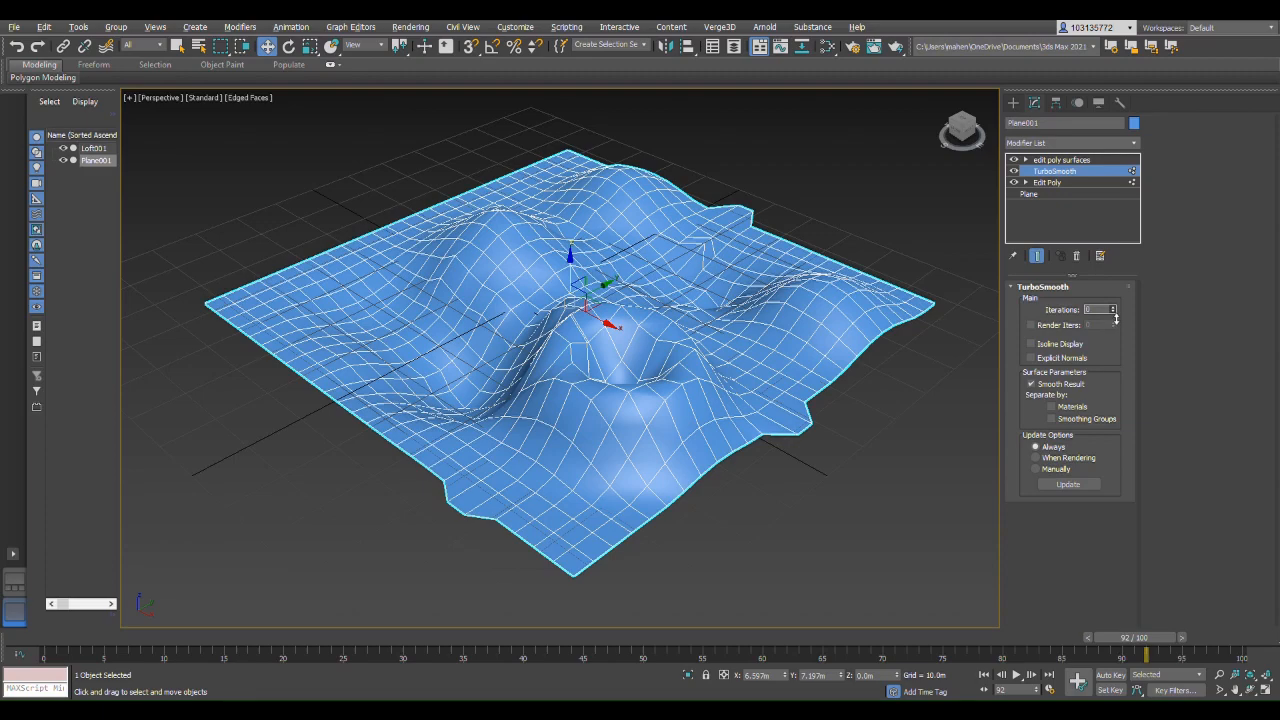
left_click(1114, 310)
left_click(1114, 310)
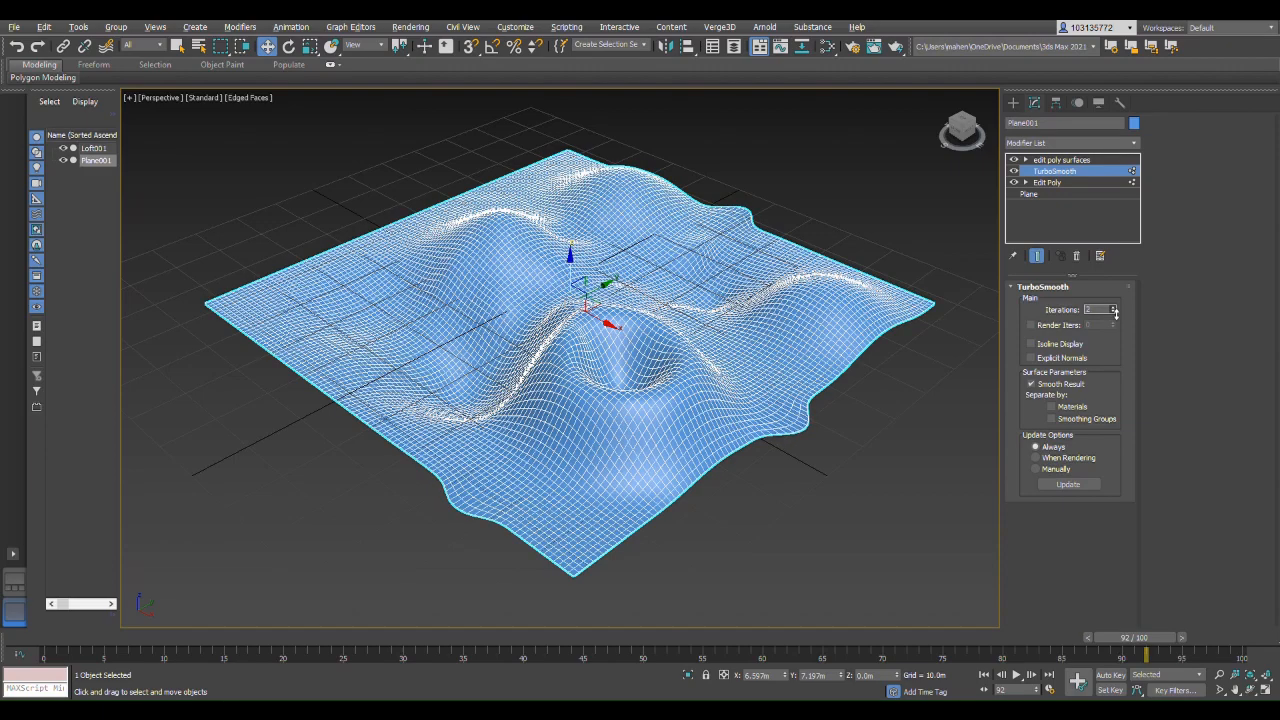
left_click(1114, 310)
left_click(1114, 313)
left_click(1114, 313)
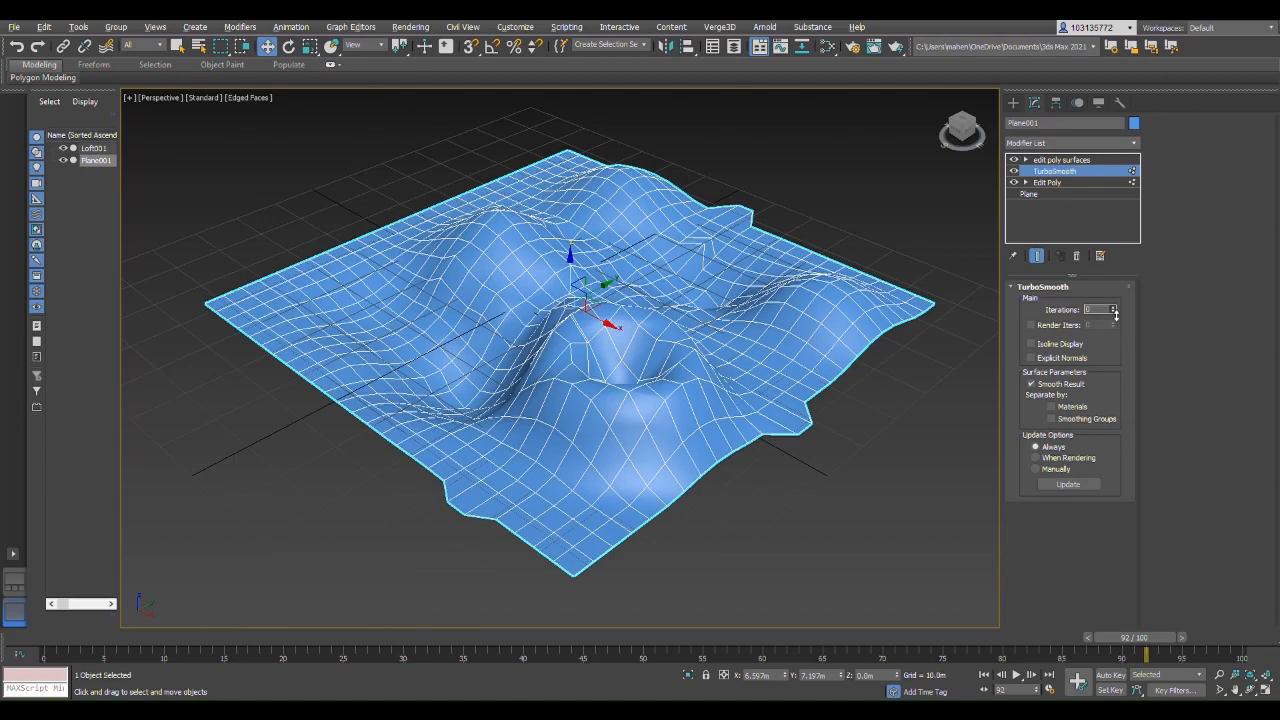
left_click(1114, 307)
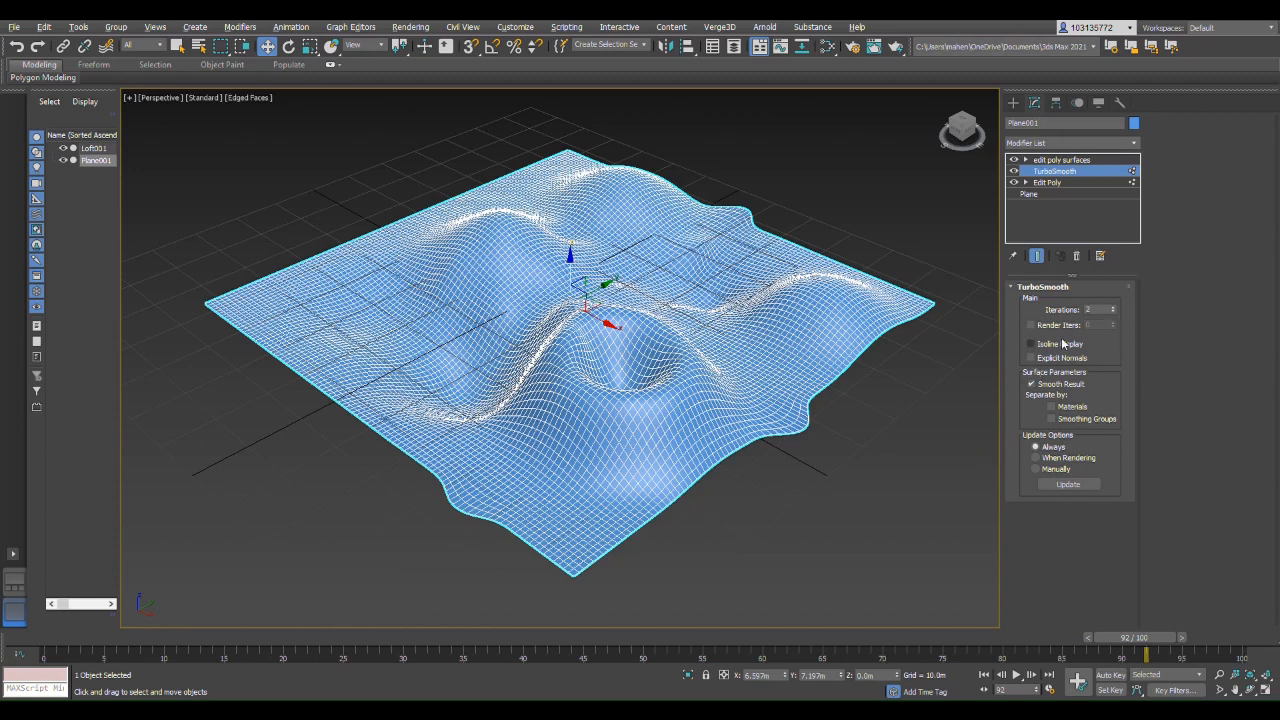
Try a separate Render Iters value for TurboSmooth with the viewport Iterations set to 1.
left_click(1030, 328)
left_click(1113, 315)
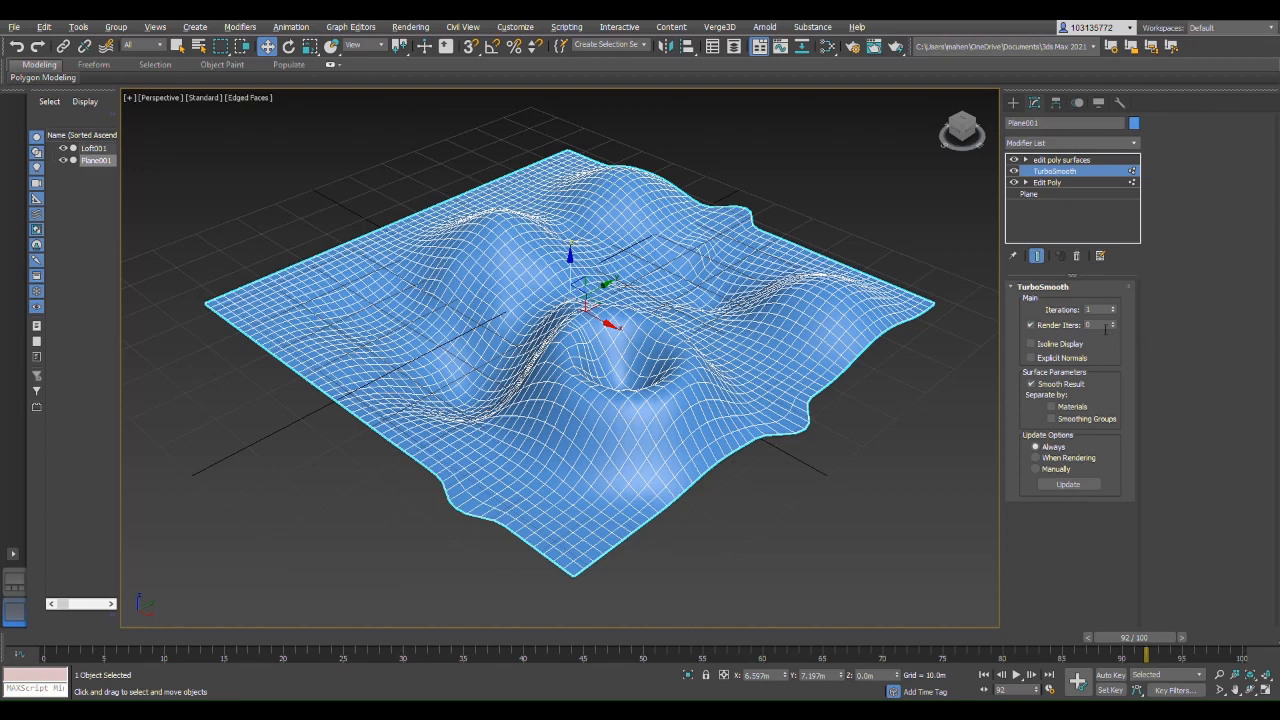
double_click(1098, 325)
left_click(812, 478)
left_click(697, 405)
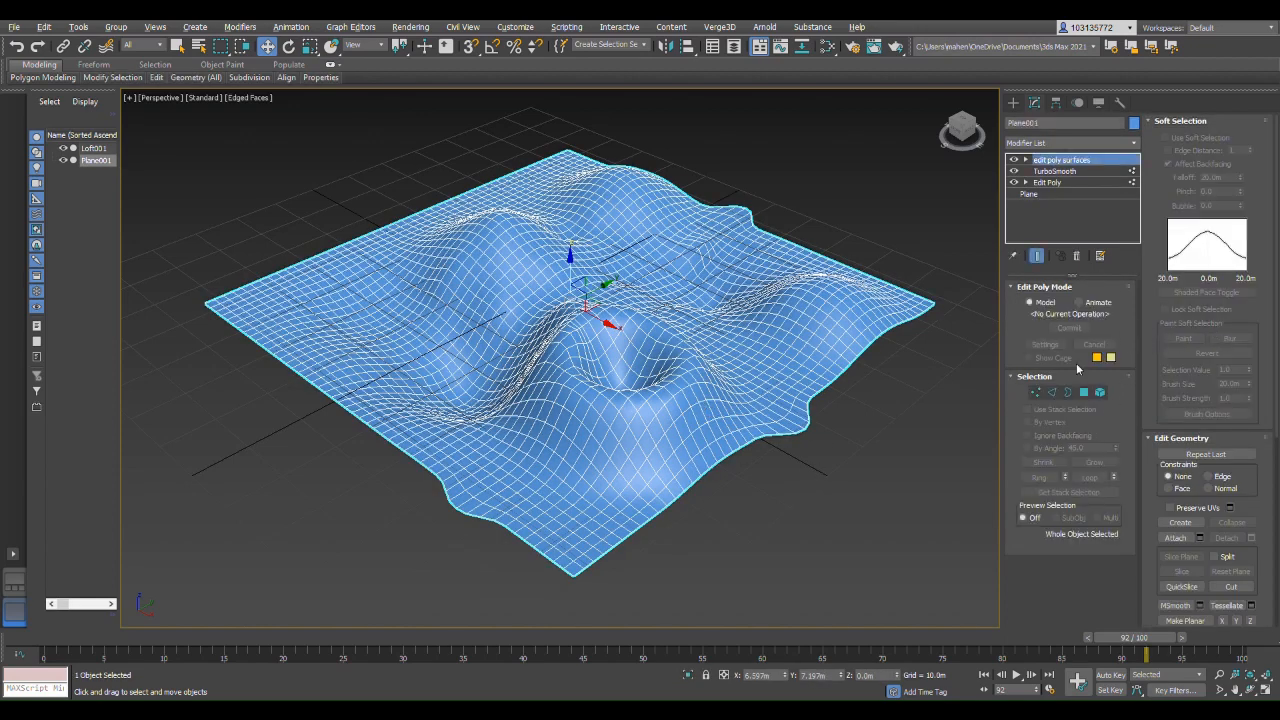
Turn off TurboSmooth's Render Iters option, and switch Isoline Display on and back off to compare the wireframe.
left_click(1064, 173)
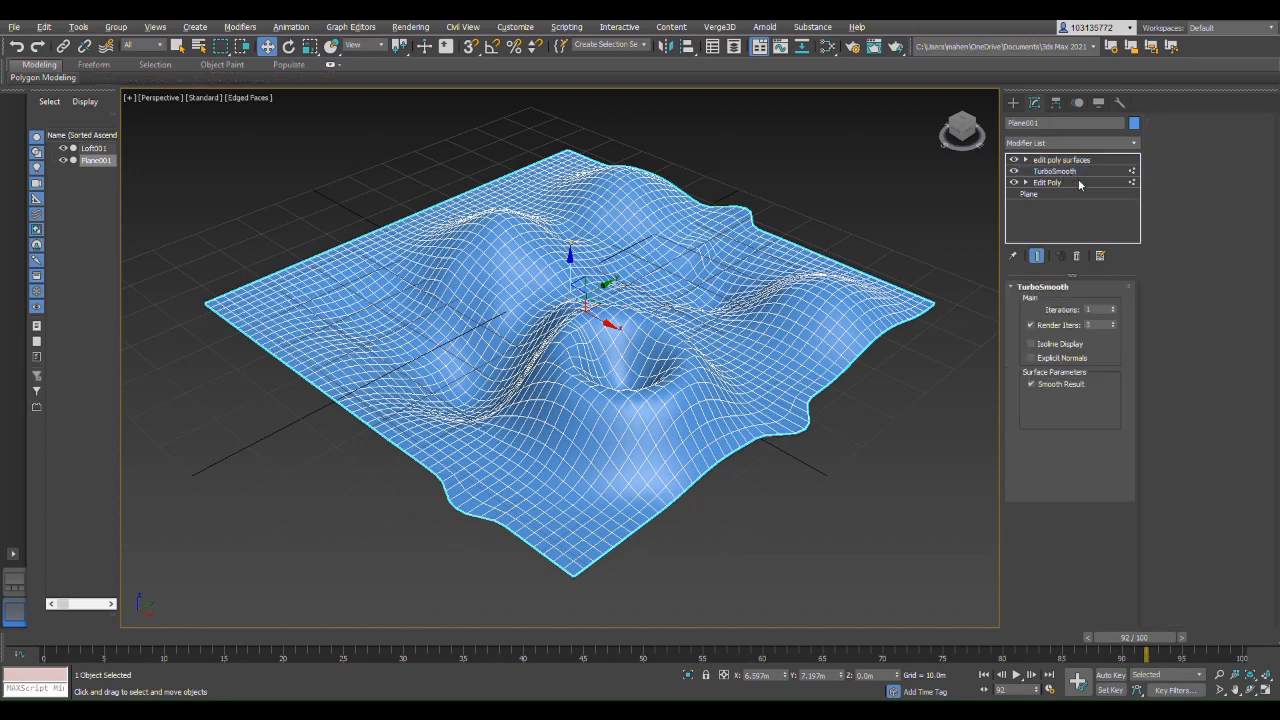
left_click(1031, 325)
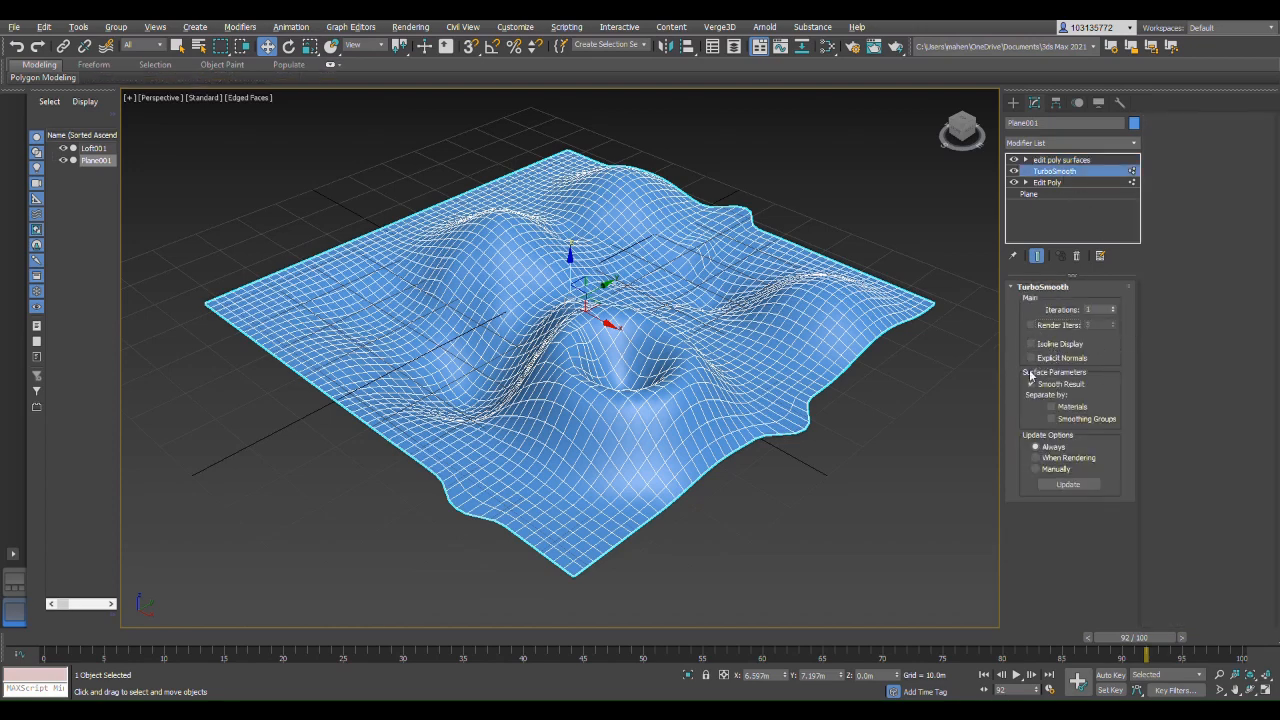
left_click(1031, 344)
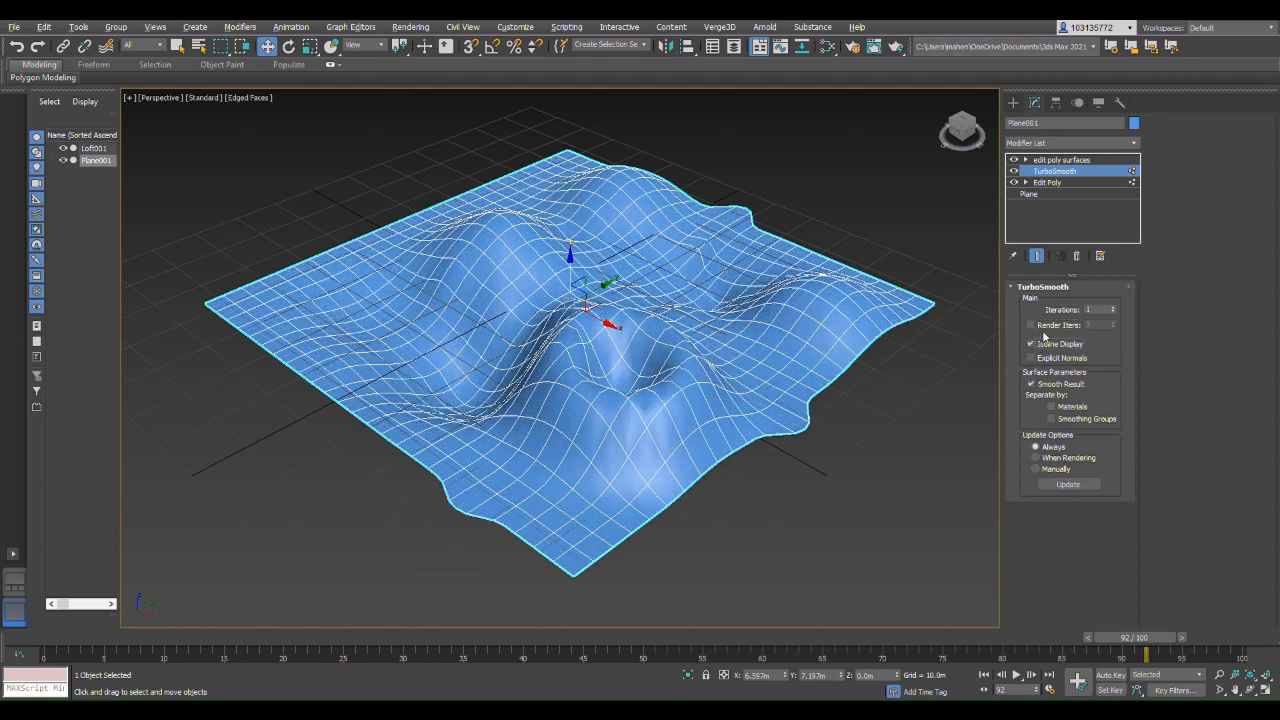
left_click(1031, 344)
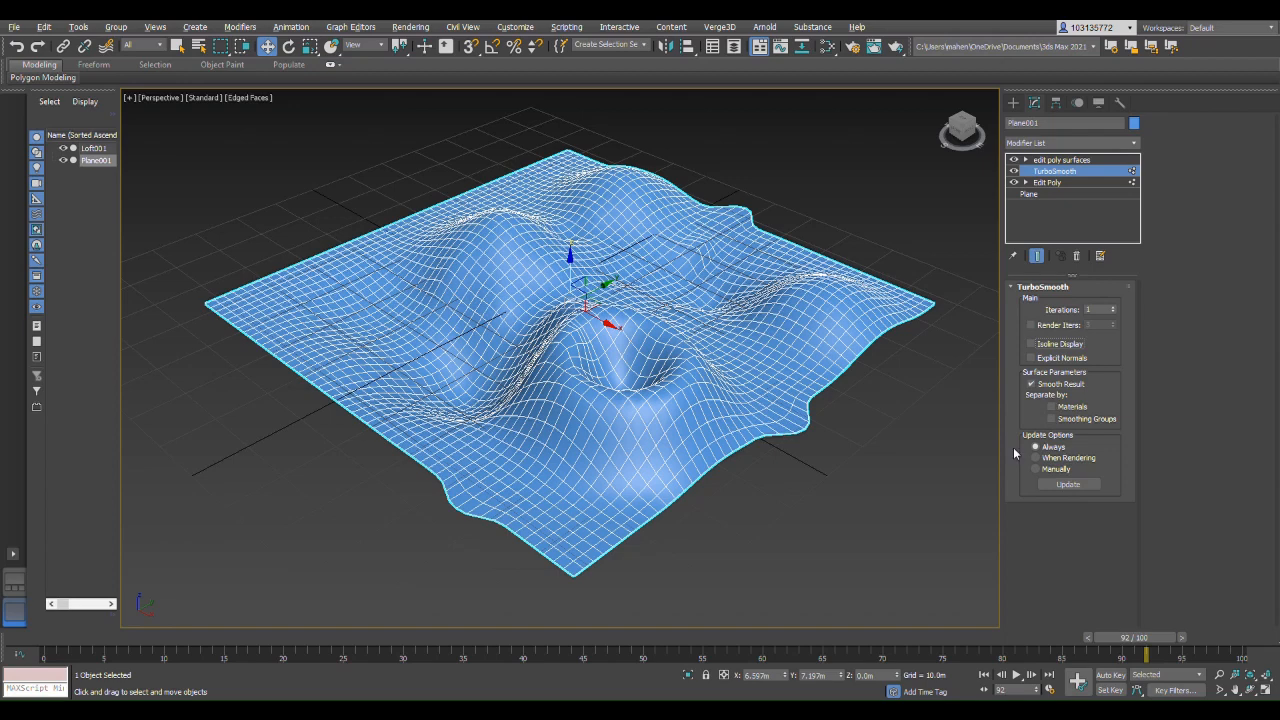
Compare the terrain unsmoothed and heavily smoothed, set TurboSmooth Iterations to 2, and inspect the smoothed surface from other angles.
left_click(1114, 308)
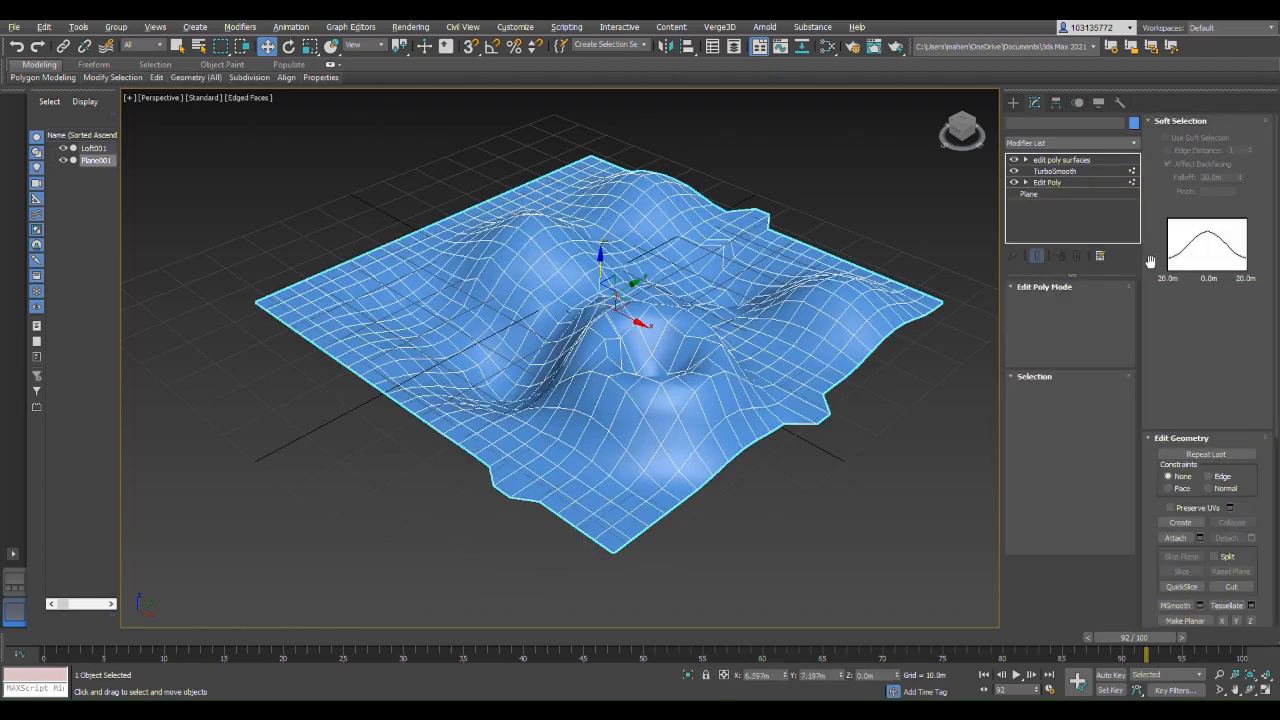
left_click(1055, 171)
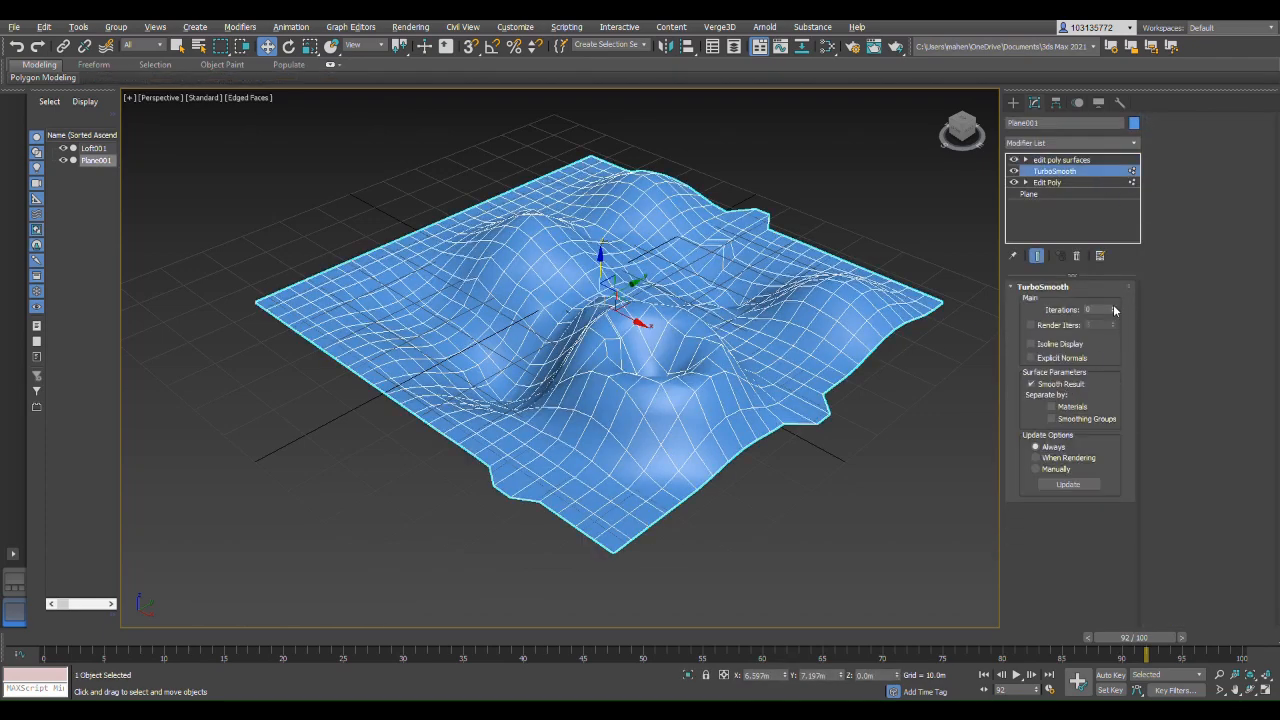
left_click(1114, 306)
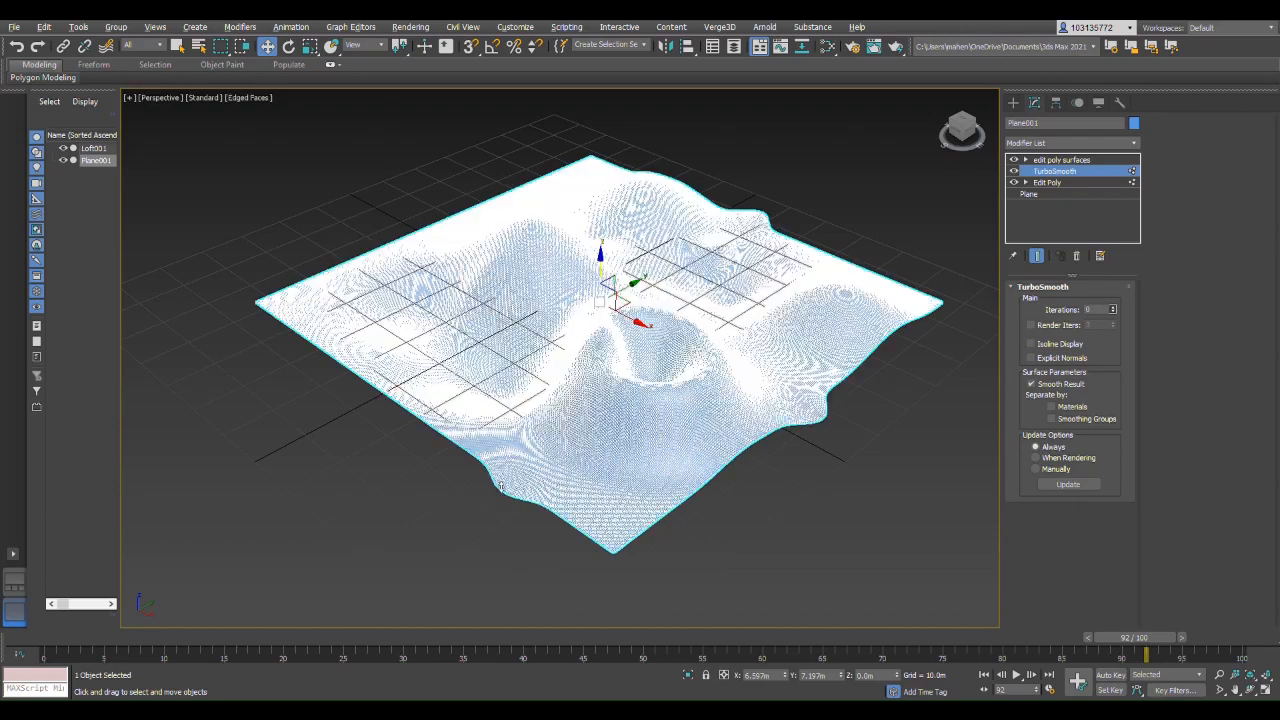
middle_click_drag(560, 500, 636, 509, "alt")
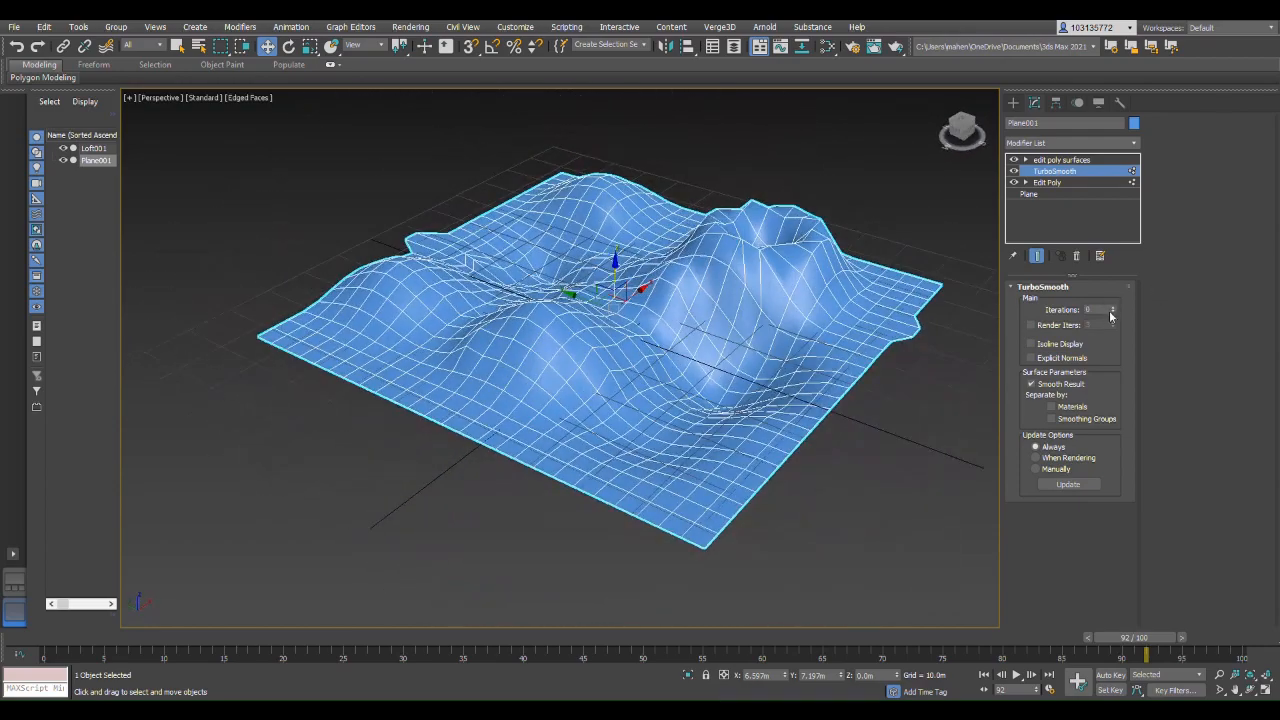
left_click(1114, 308)
left_click(1114, 308)
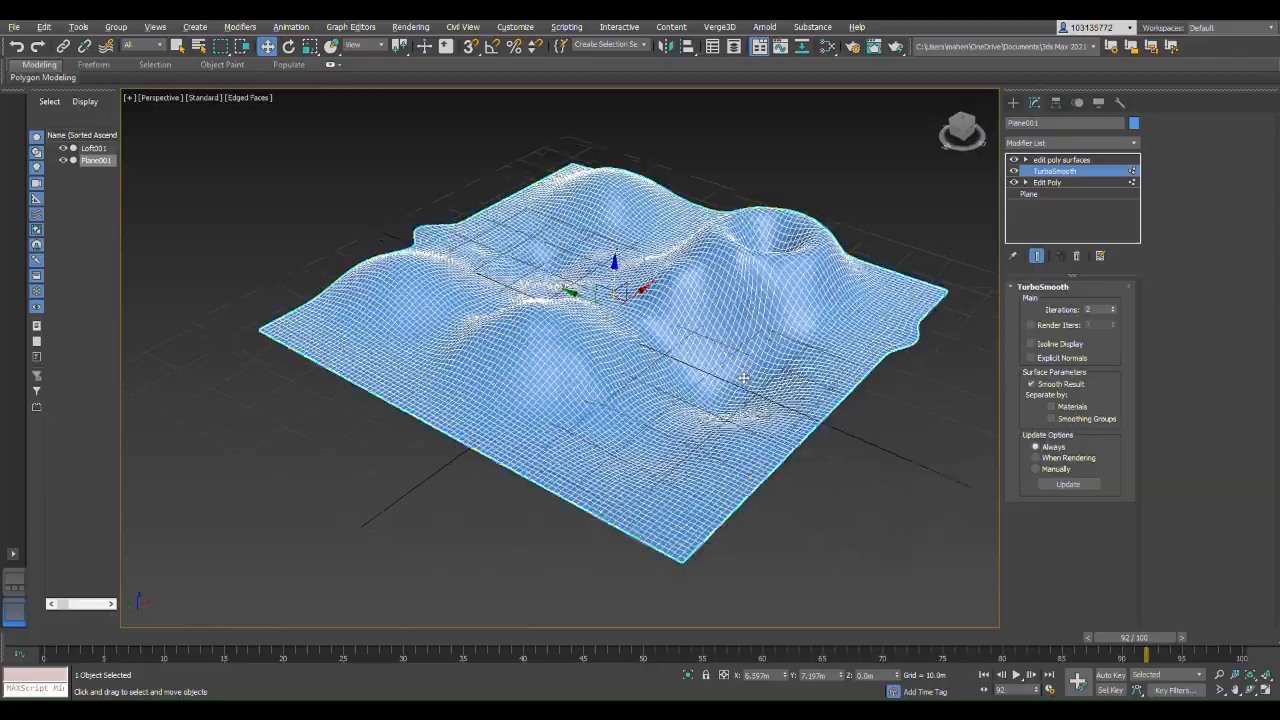
middle_click_drag(743, 378, 391, 431, "alt")
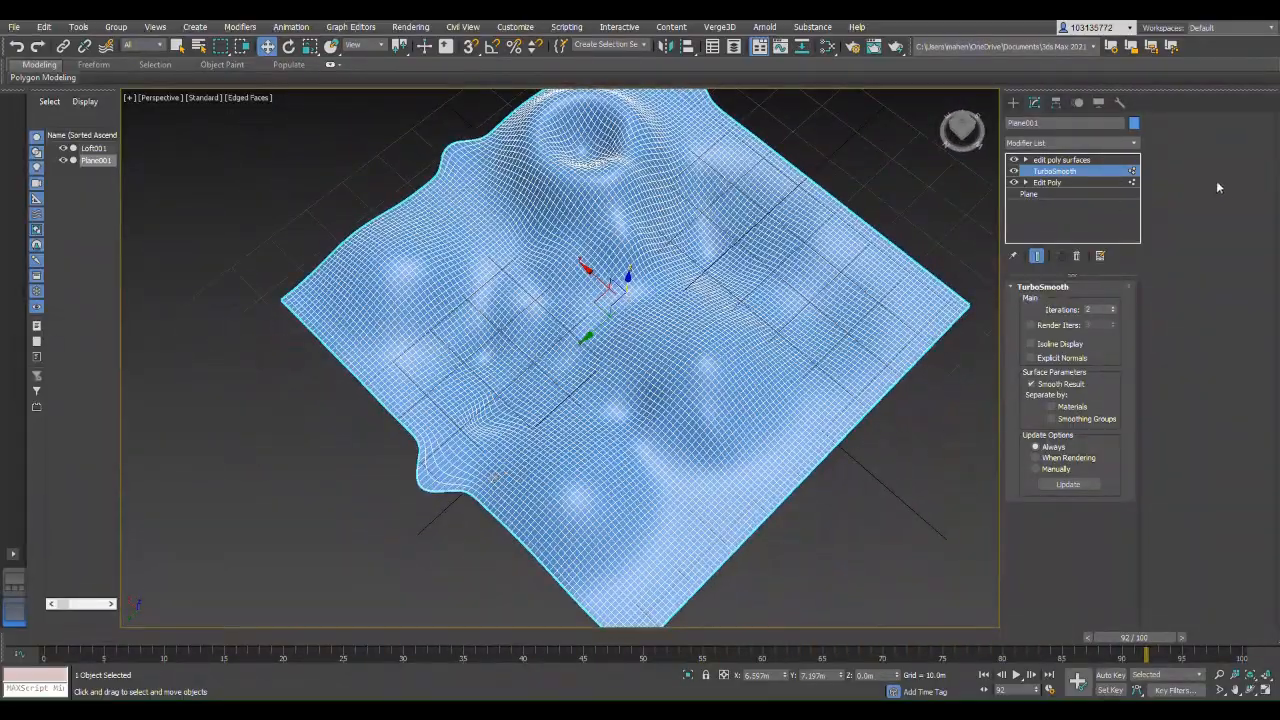